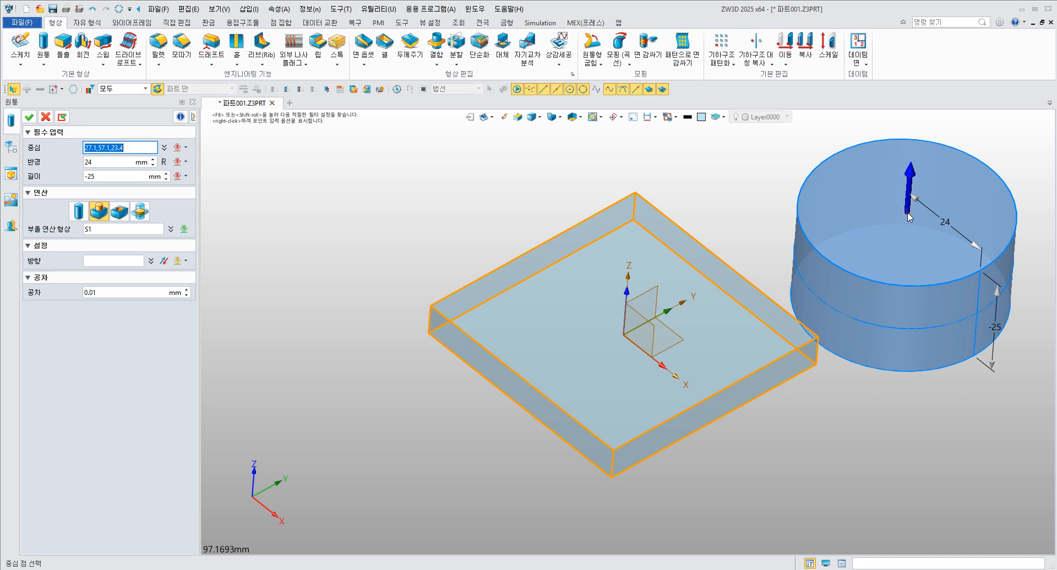
Centre the boss cylinder on the origin at 0,0,0 with a 24 mm radius and a -25 mm length.
key(ctrl+f)
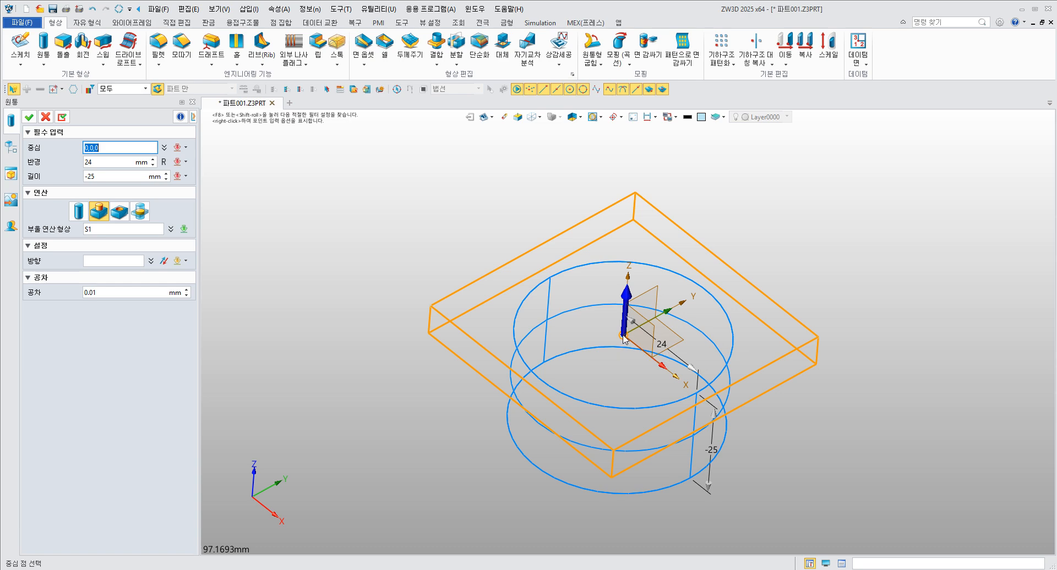
scroll(624, 338, up, 3)
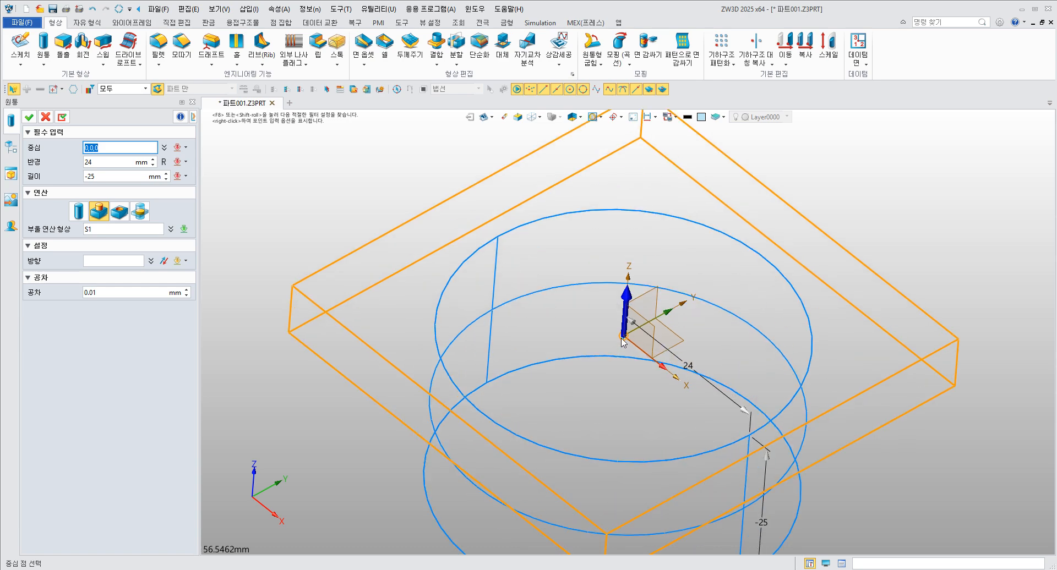
click(623, 340)
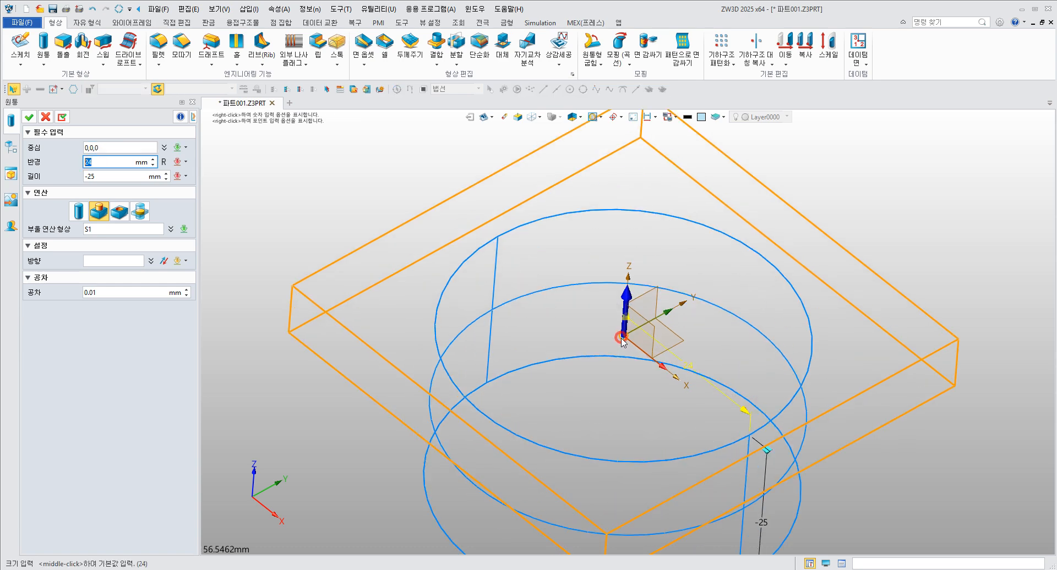
click(107, 177)
scroll(348, 264, down, 7)
right_drag(549, 341, 580, 287)
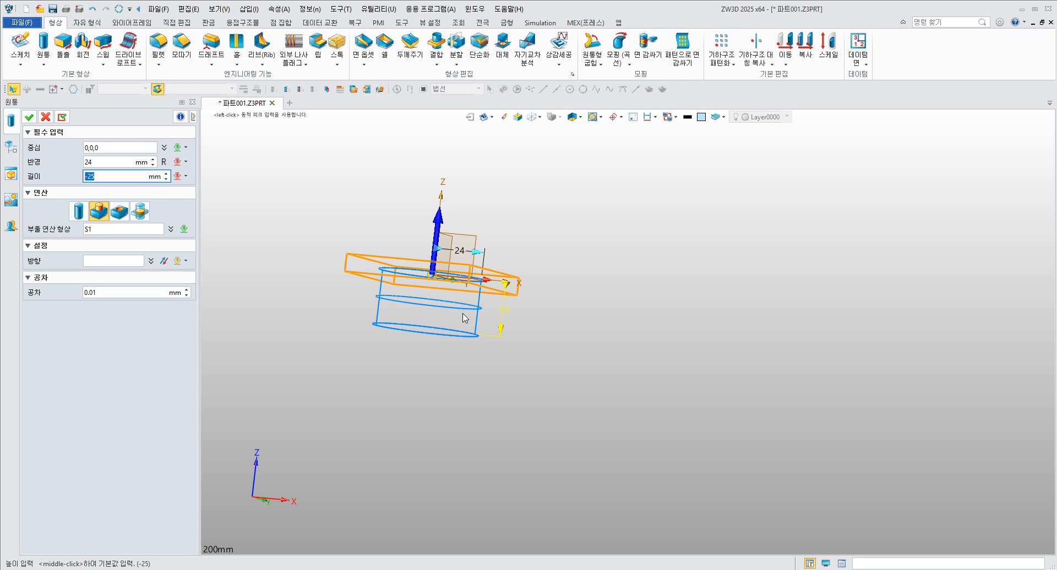
key(Down)
key(Up)
key(Down)
key(Up)
middle_click(608, 342)
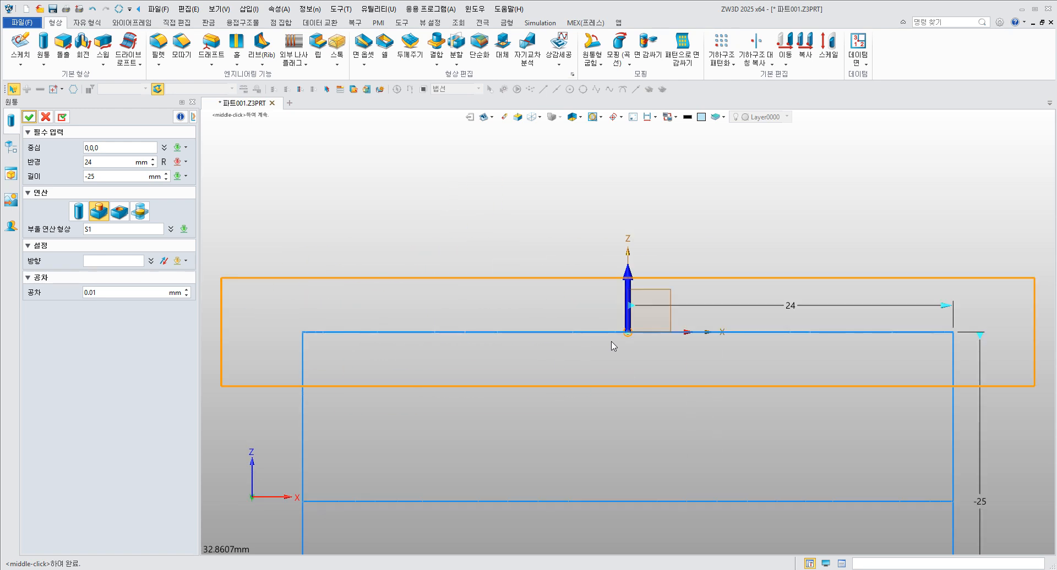
scroll(601, 313, up, 2)
scroll(583, 346, down, 5)
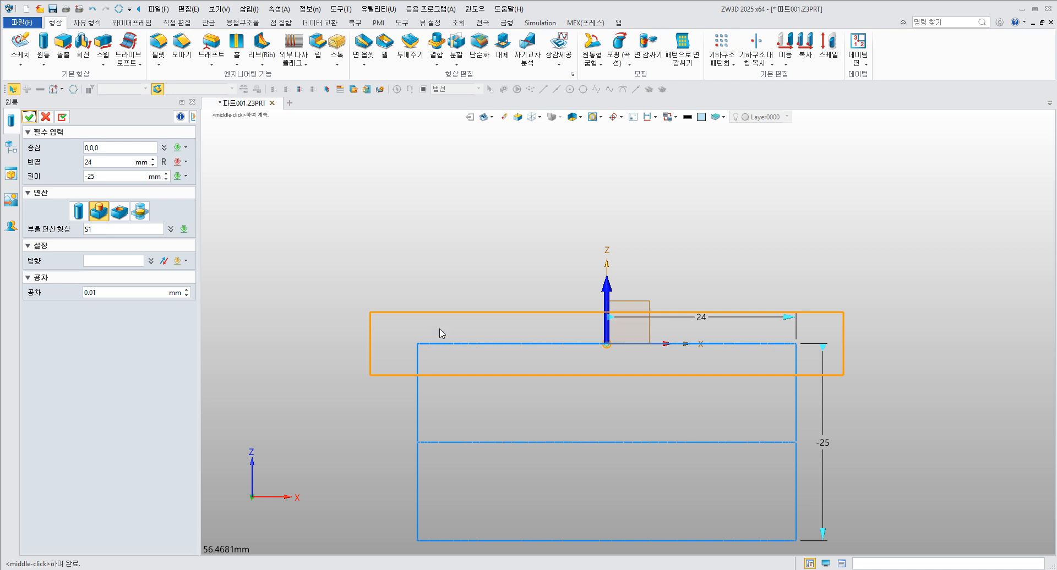
Combine the cylinder with the base block using the add Boolean operation and accept the boss.
click(78, 211)
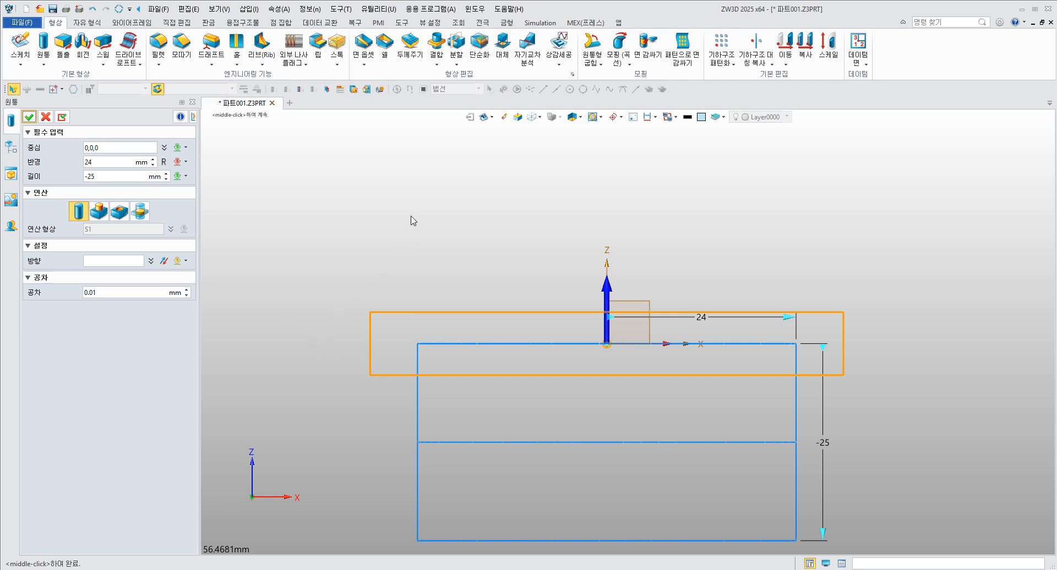
click(99, 212)
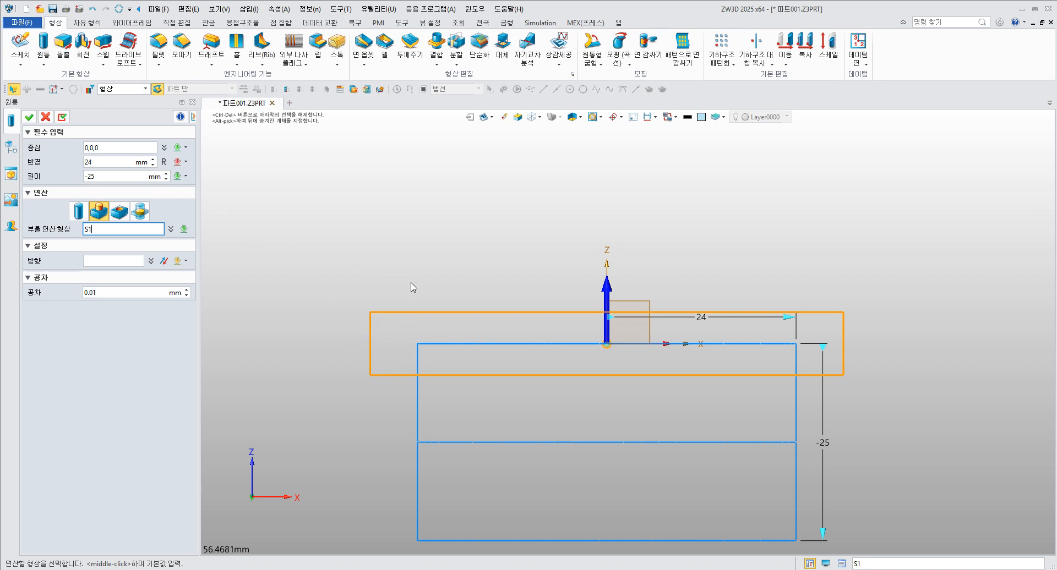
click(29, 117)
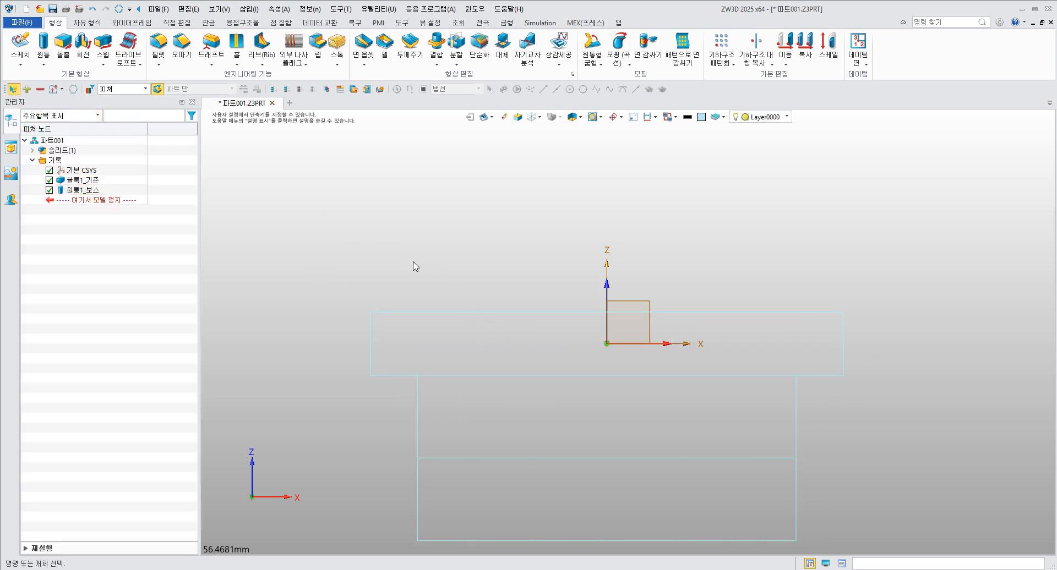
middle_drag(551, 258, 528, 292)
middle_drag(655, 403, 723, 307)
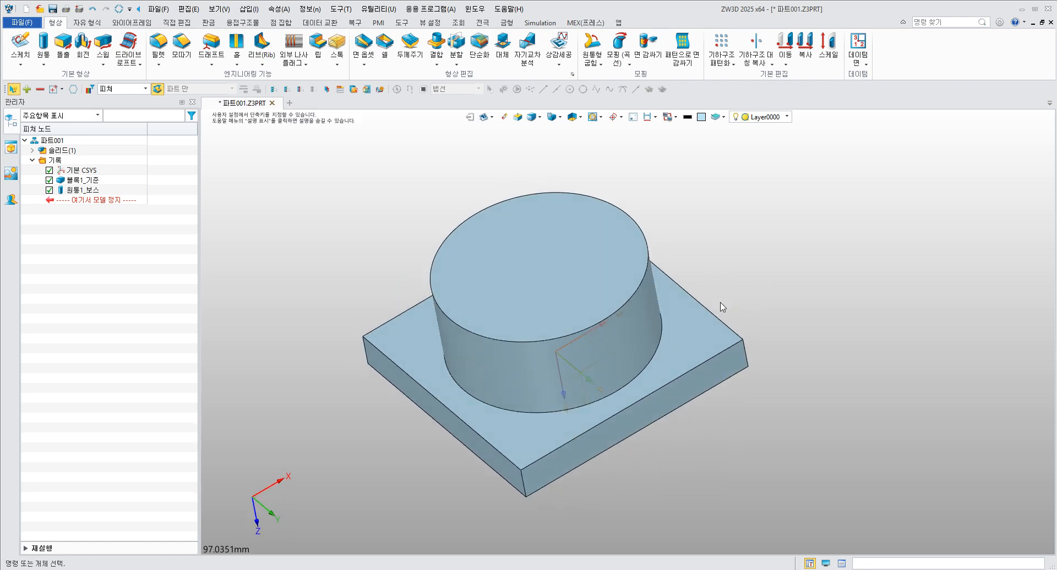
Start a block with its first point at the centre of the boss's circular end face, 0,0,-25.
click(321, 569)
scroll(351, 335, down, 1)
click(44, 64)
click(57, 81)
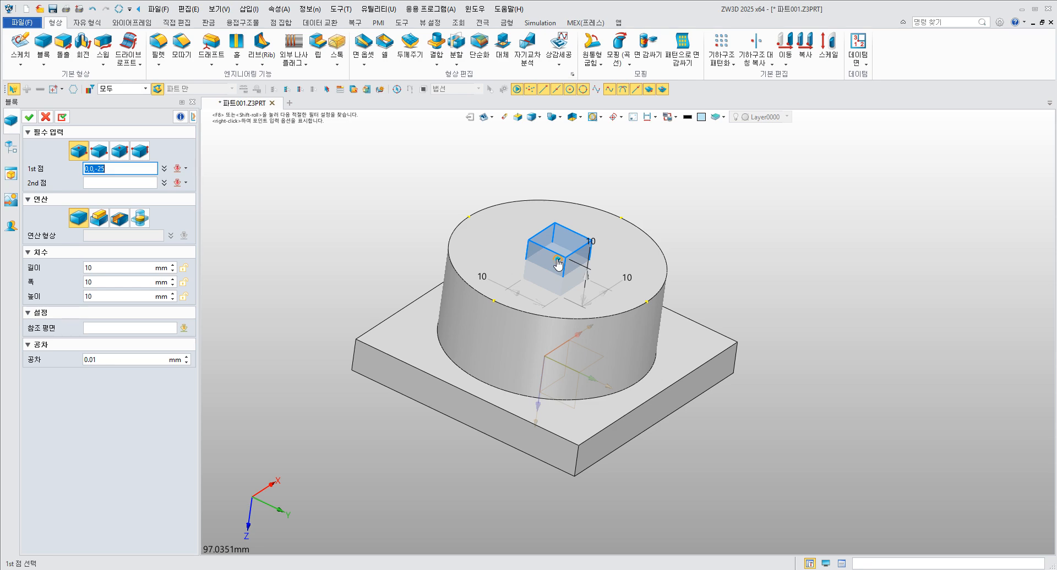
click(558, 264)
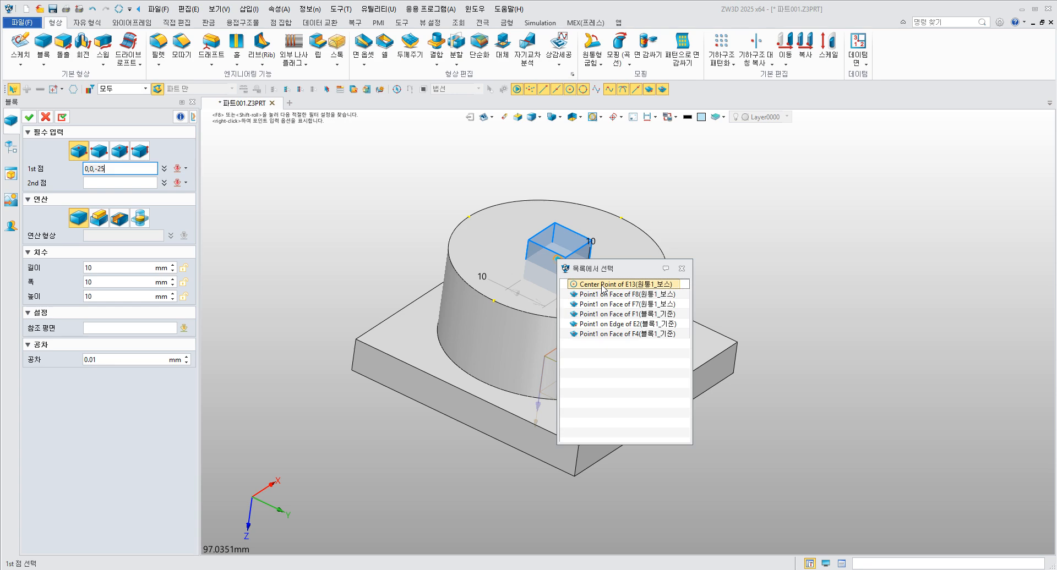
click(601, 287)
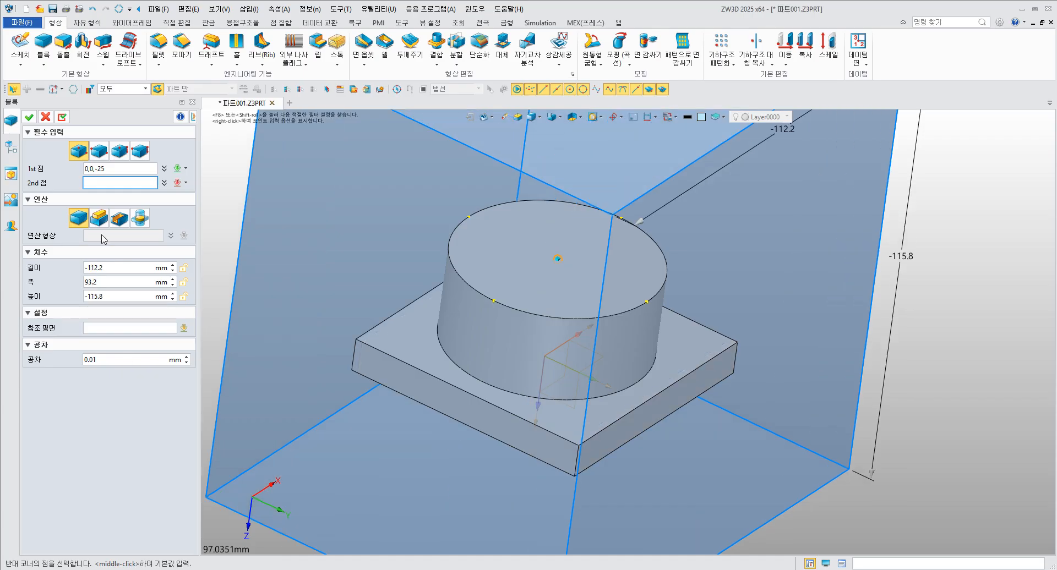
Make the block a subtraction from the existing solid, with length 30 mm and width 60 mm.
click(121, 221)
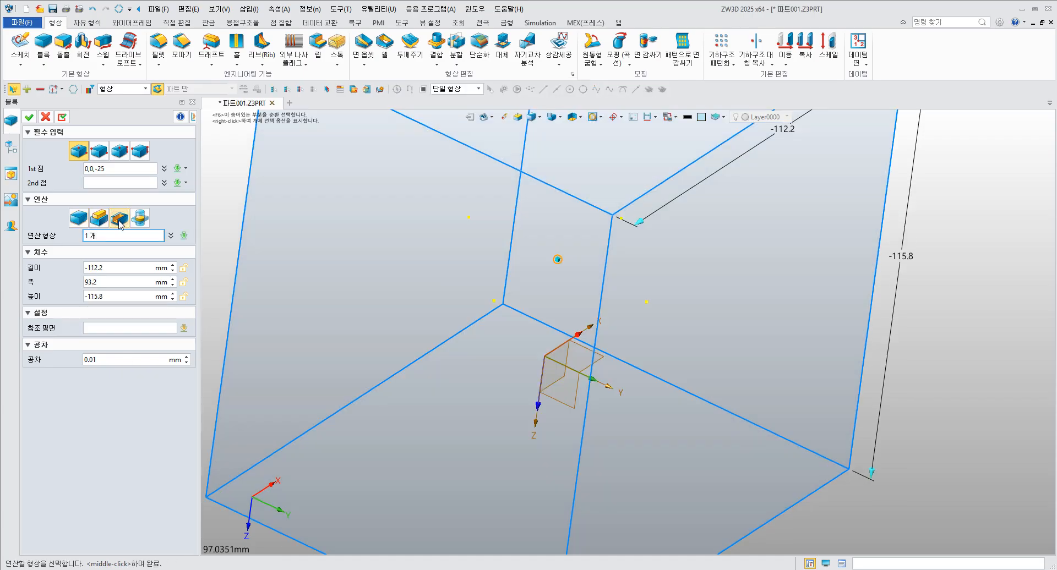
double_click(112, 268)
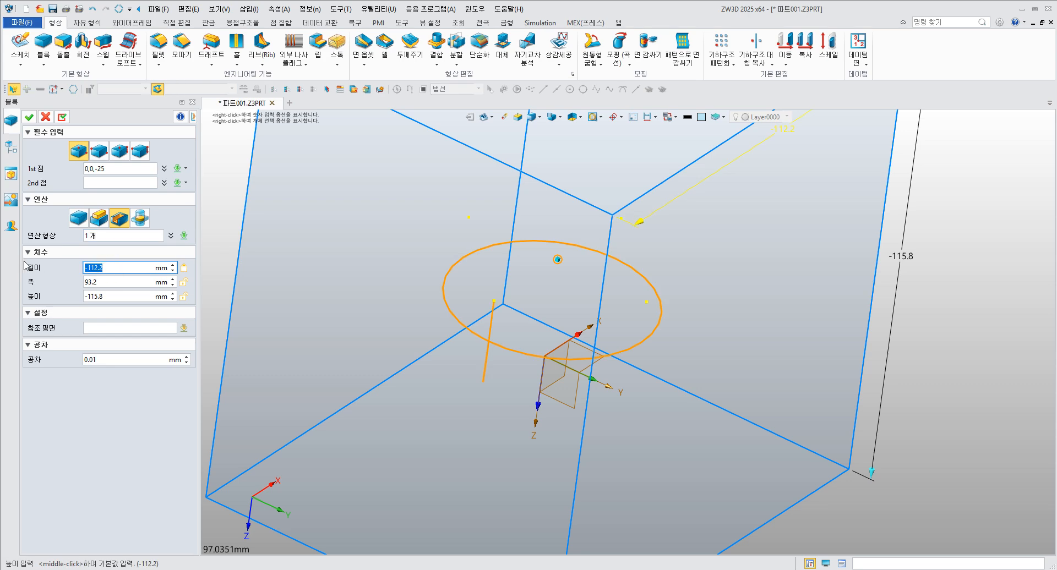
text(30)
key(Return)
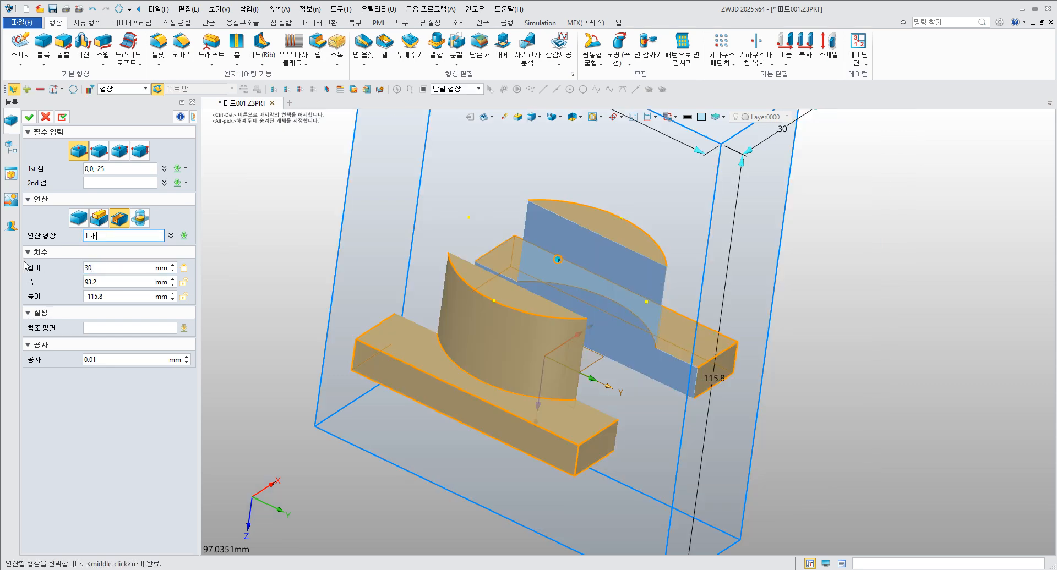
key(Return)
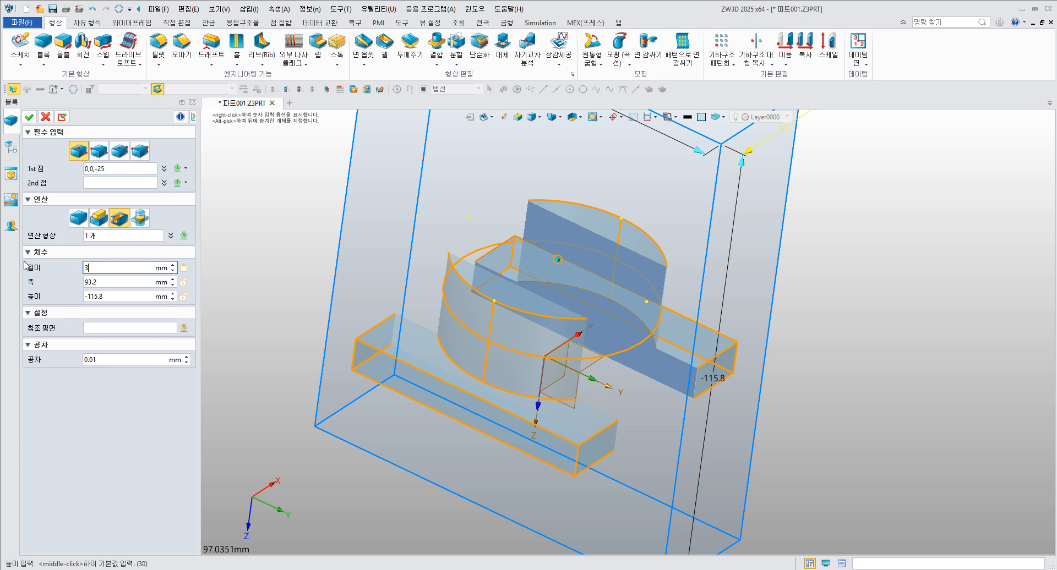
key(Return)
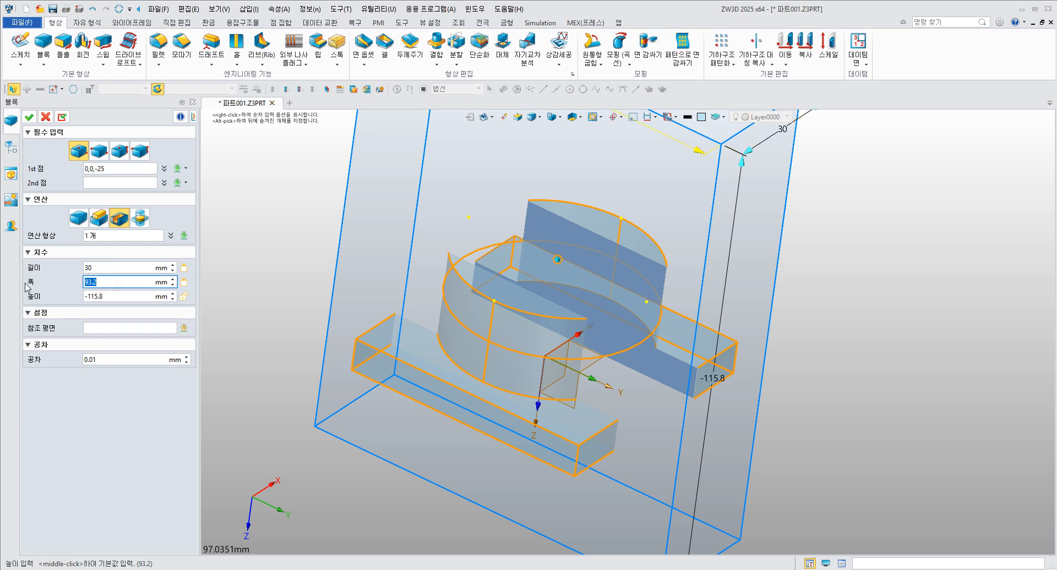
text(60)
key(Return)
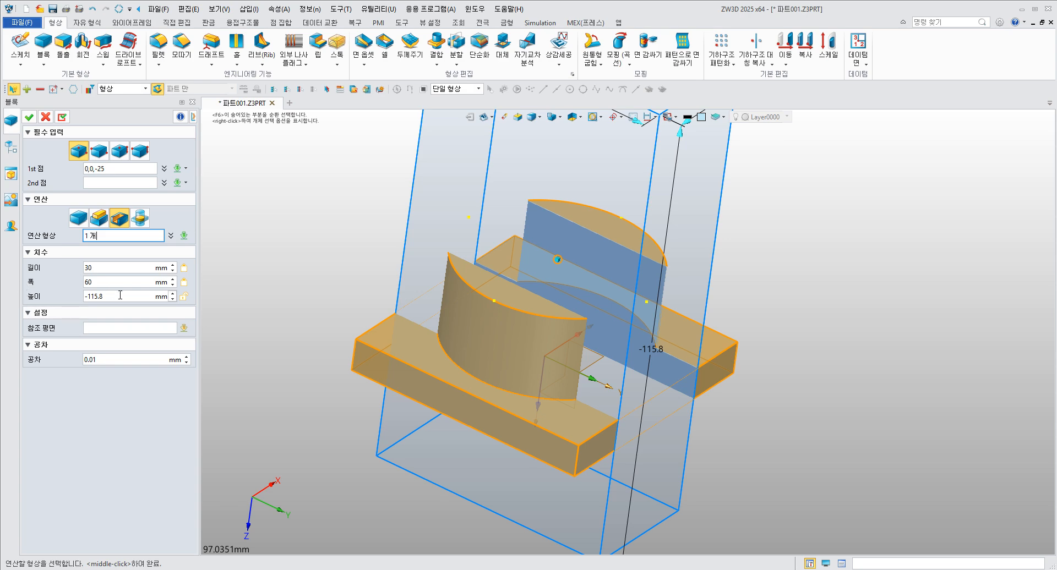
Set the subtracting block's height to 12 mm.
click(119, 296)
text(12)
key(Return)
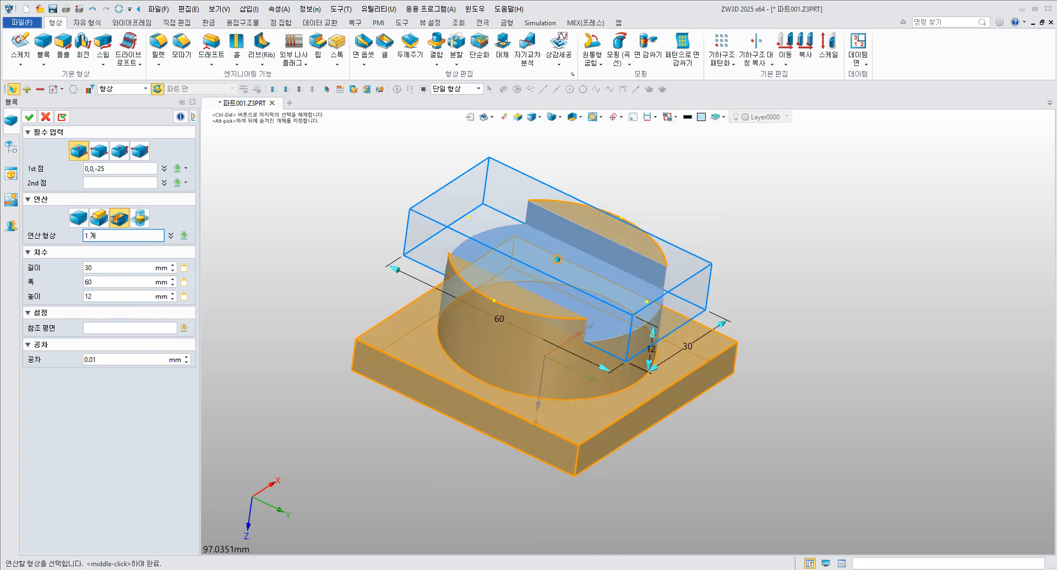
Check the block dimensions in the PowerPoint manual, return to ZW3D and set the block's height to 10 mm.
key(alt+Tab)
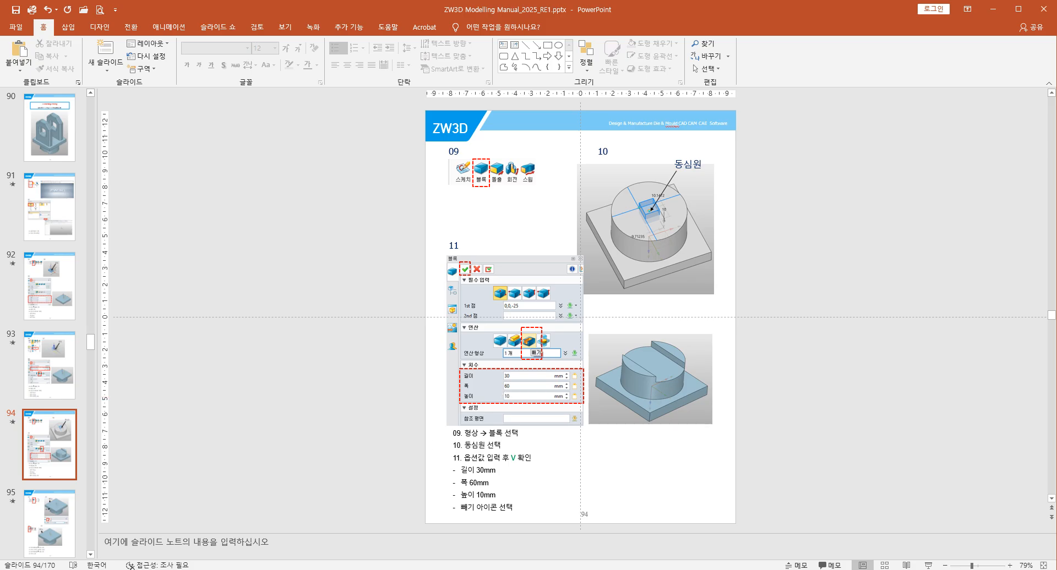
key(alt+Tab)
click(120, 295)
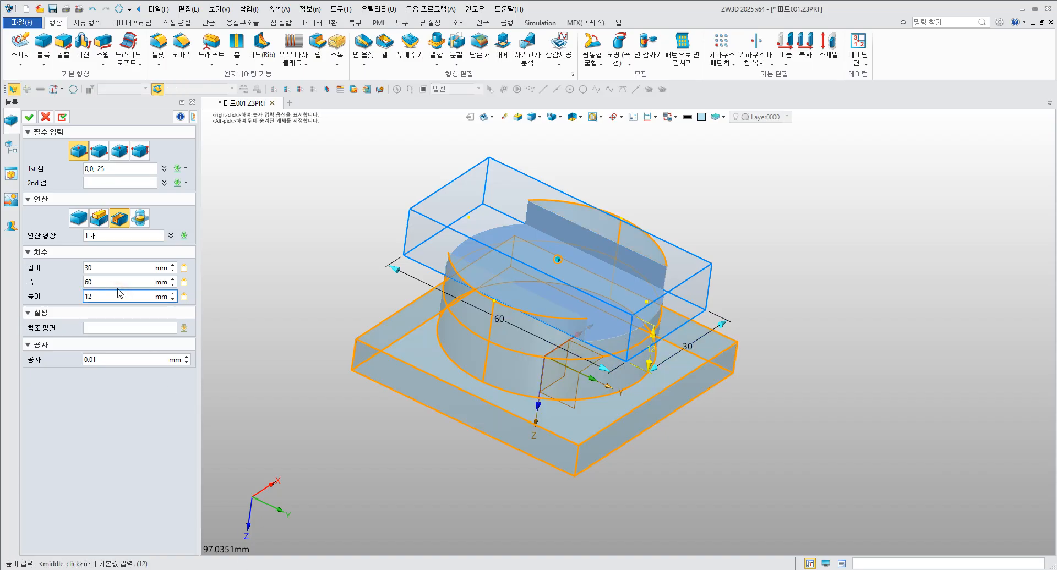
text(0)
key(Return)
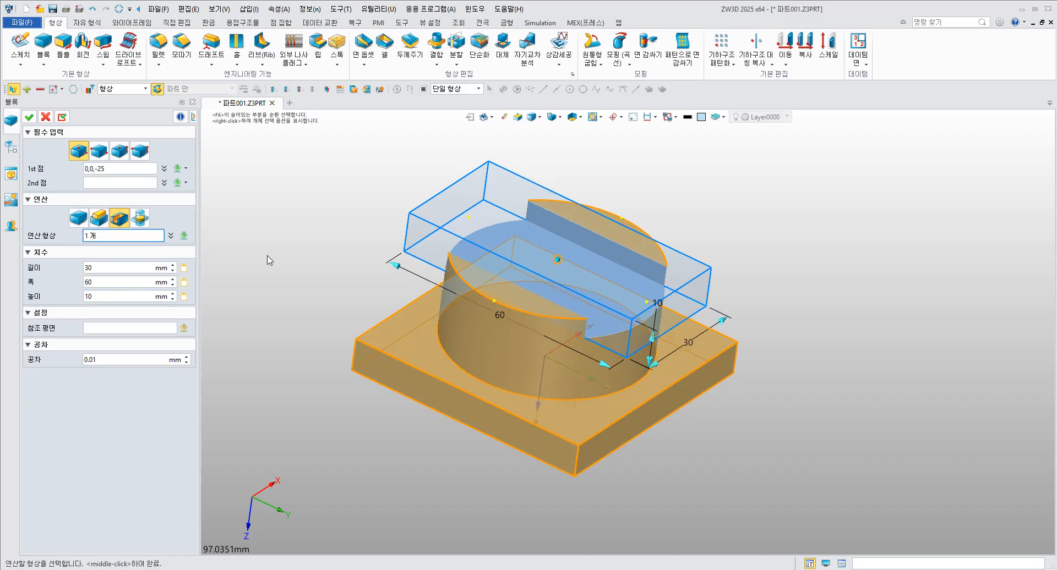
Accept the block cut to form the slot across the end of the cylindrical boss.
middle_drag(305, 247, 283, 252)
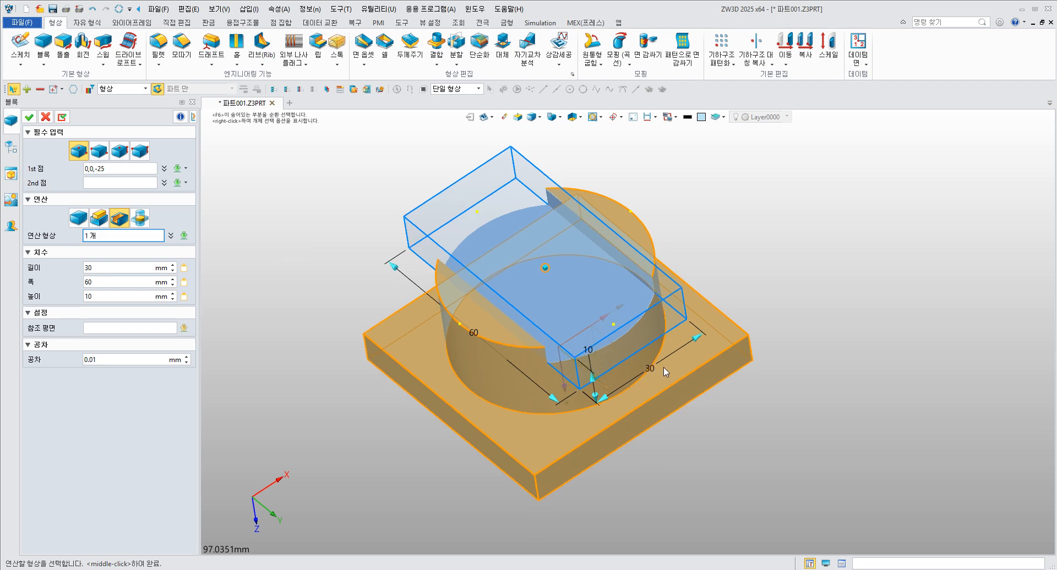
scroll(666, 373, up, 3)
middle_drag(687, 344, 657, 242)
scroll(727, 319, down, 3)
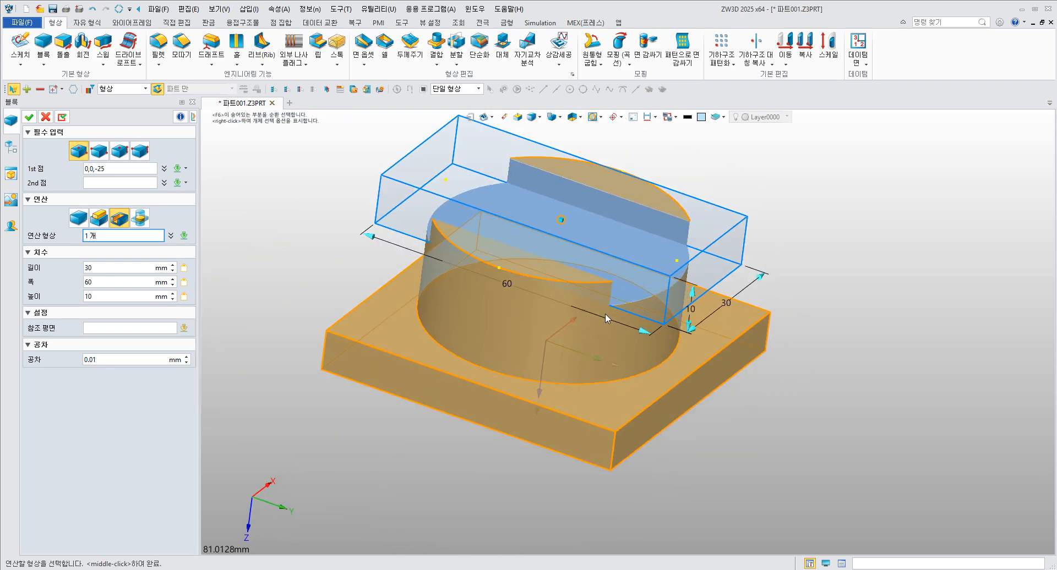
click(29, 122)
right_drag(297, 198, 352, 425)
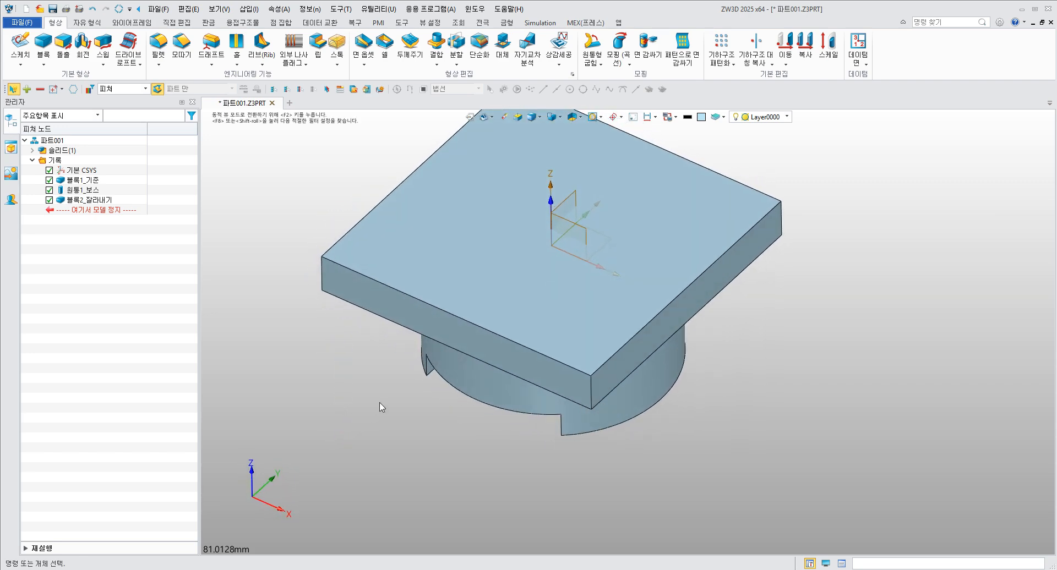
key(ctrl+Home)
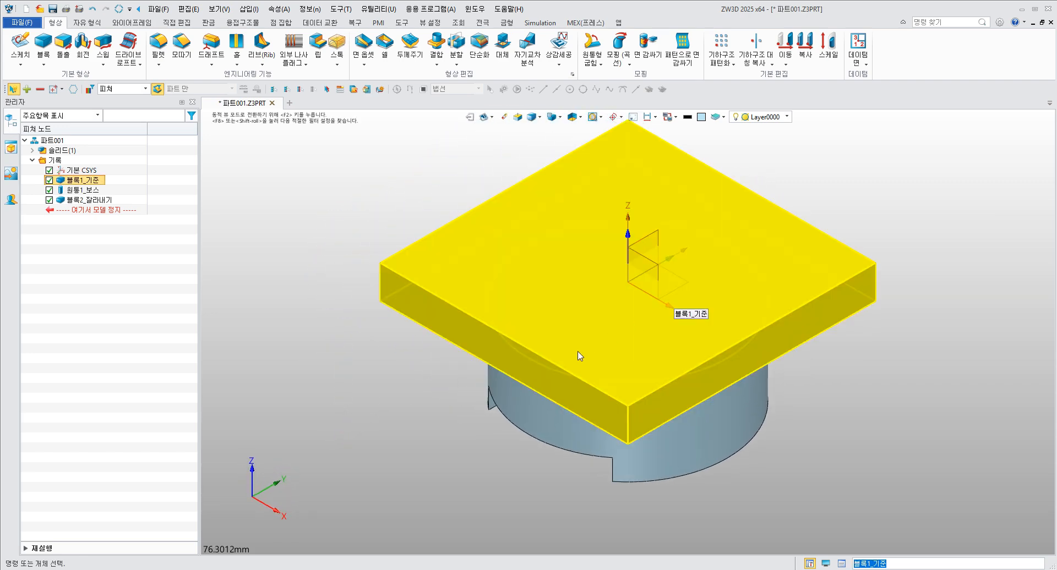
right_drag(578, 353, 543, 215)
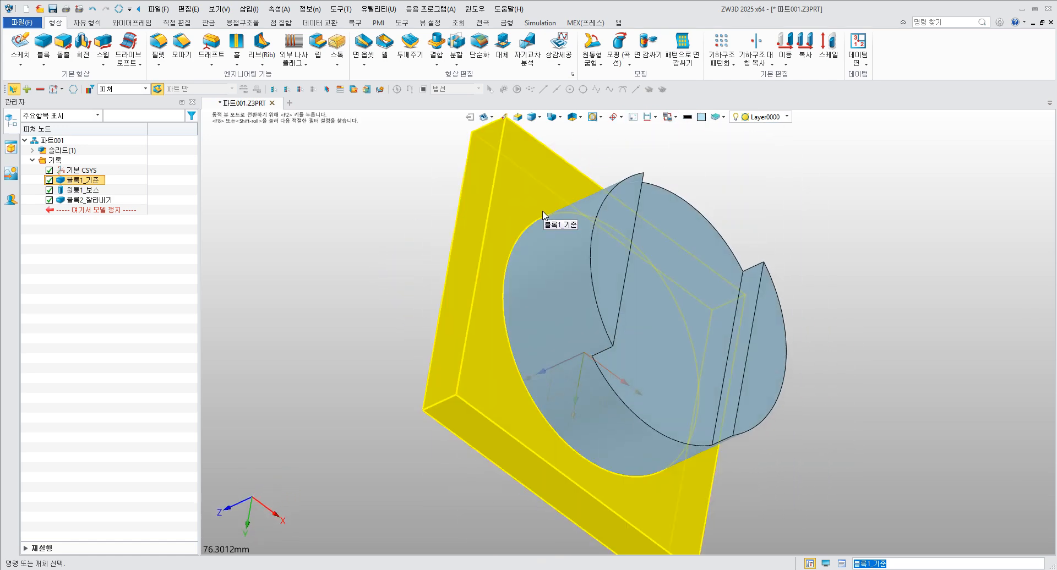
key(ctrl+Home)
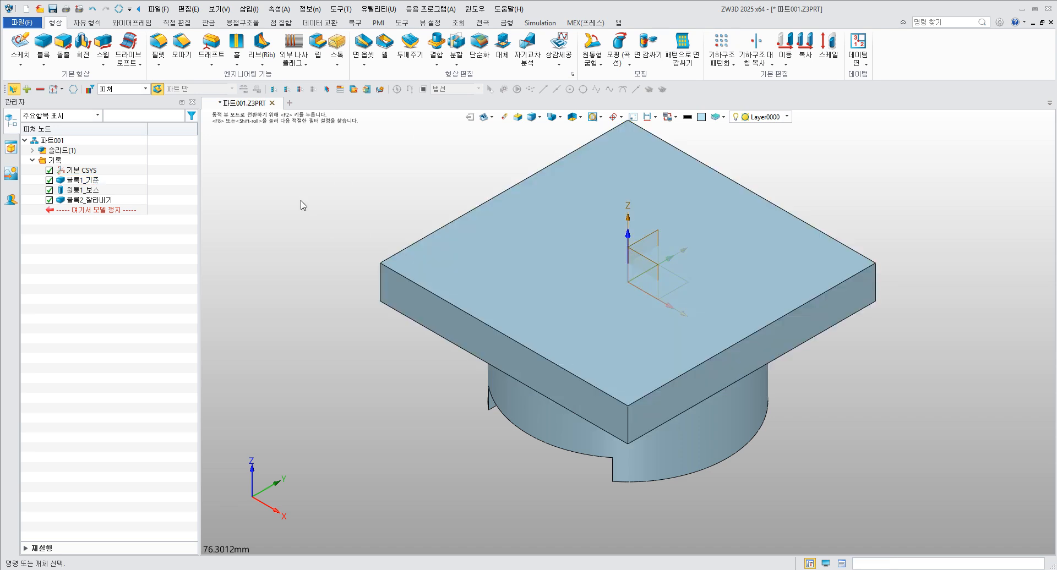
Switch to the PowerPoint manual and read slides 95 and 96 on creating and moving edge curves.
key(alt+Tab)
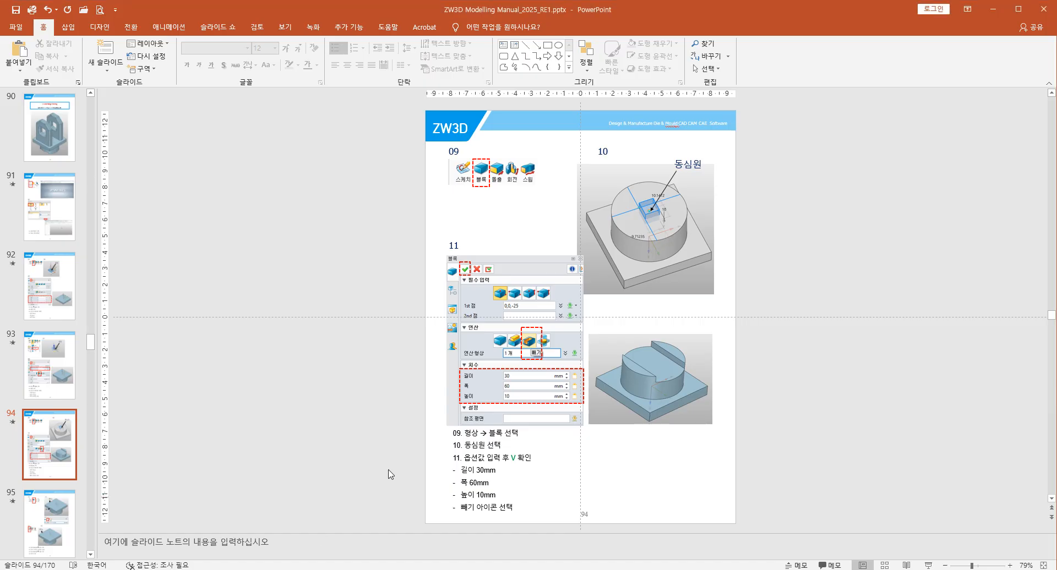
scroll(387, 371, down, 1)
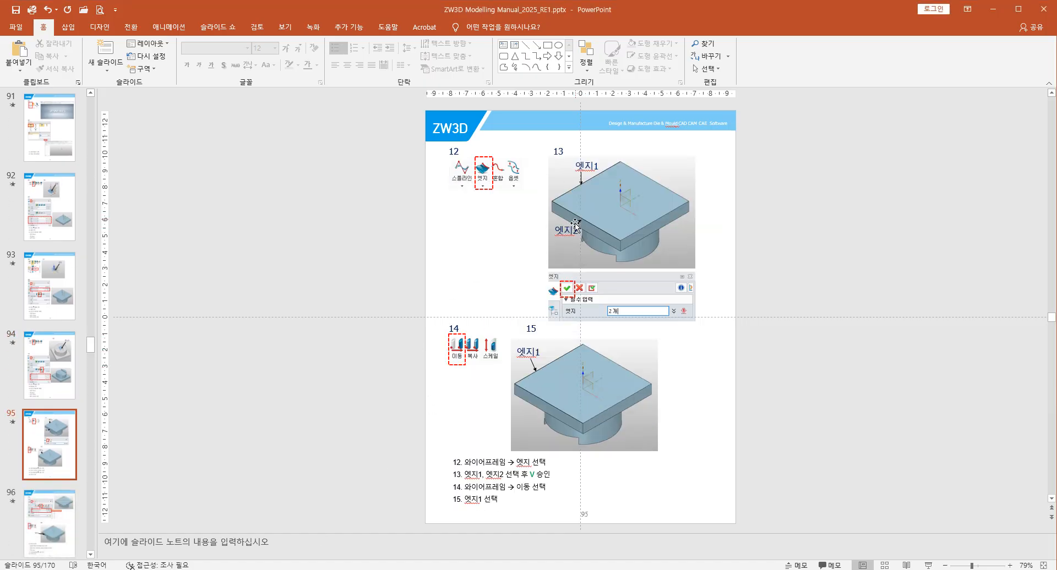
scroll(486, 325, down, 1)
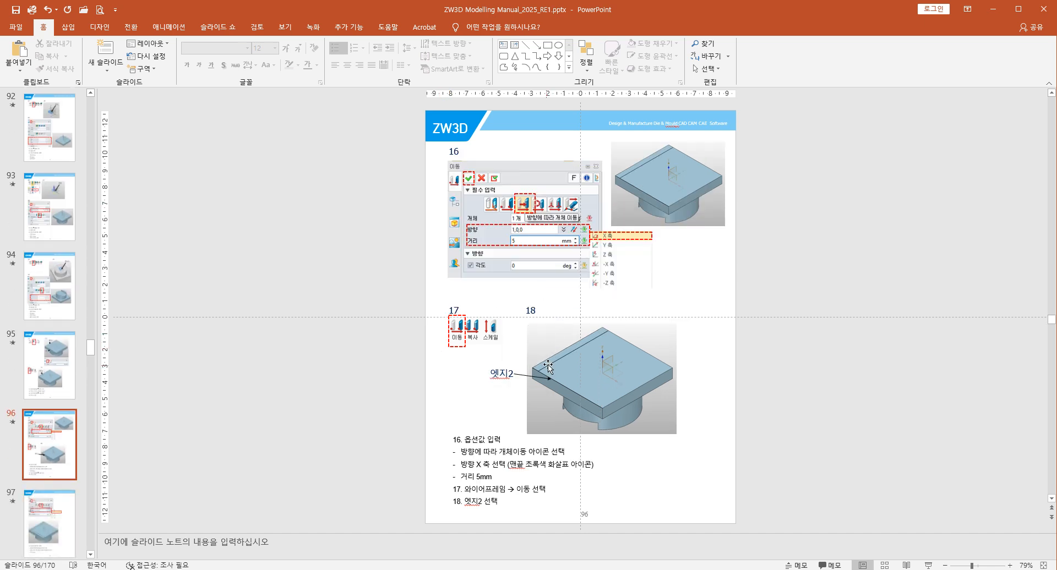
scroll(537, 355, up, 1)
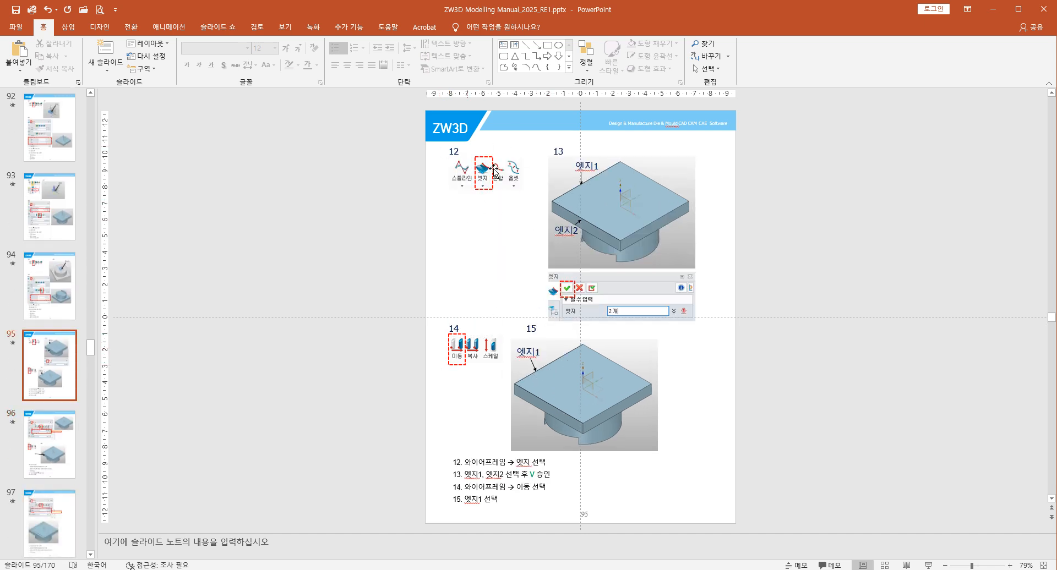
key(alt+Tab)
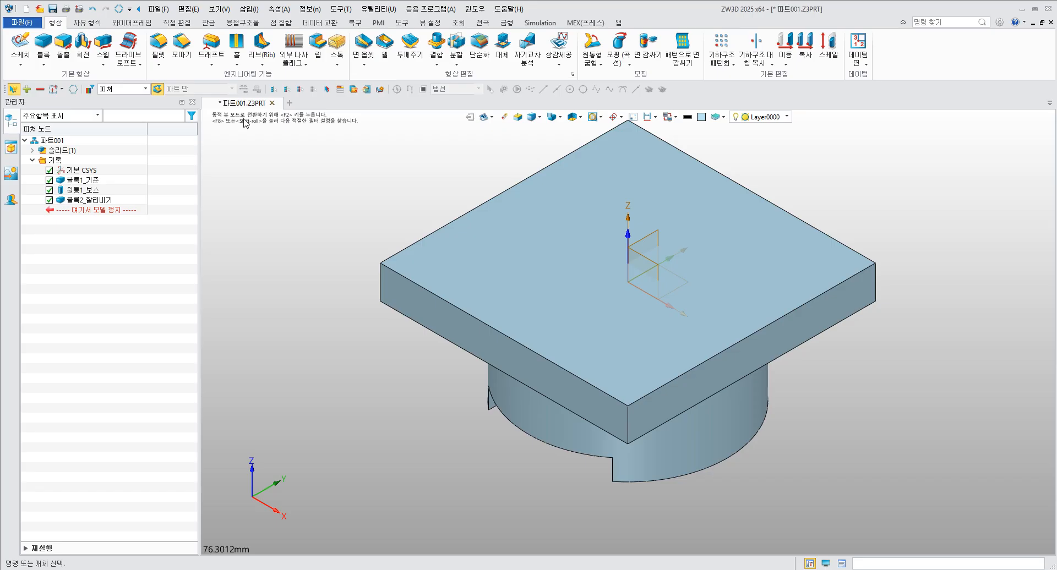
Recheck slide 95 of the PowerPoint manual and move the block's first edge curve 5 mm along the X axis in ZW3D.
click(132, 23)
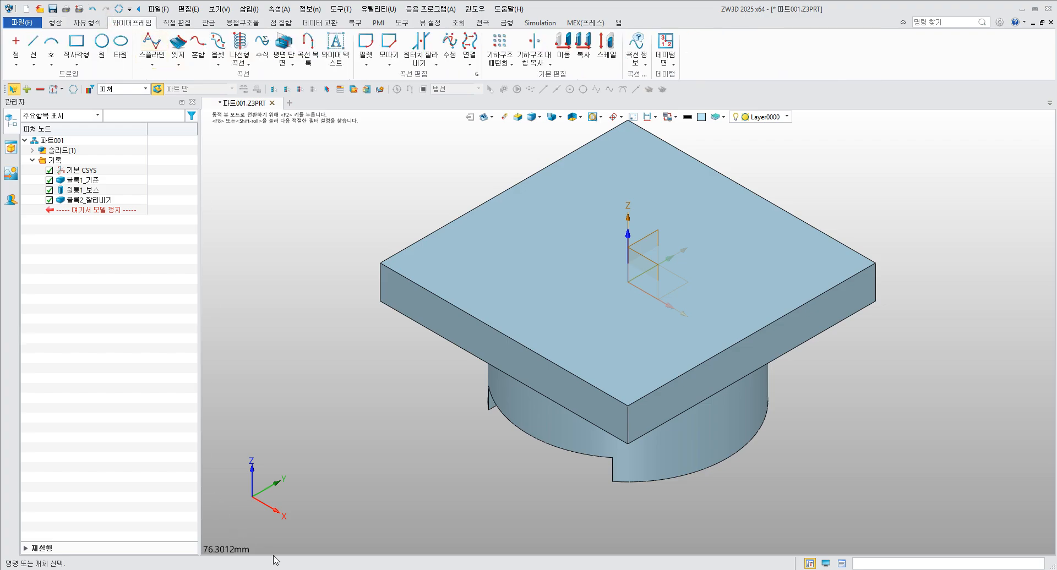
key(alt+Tab)
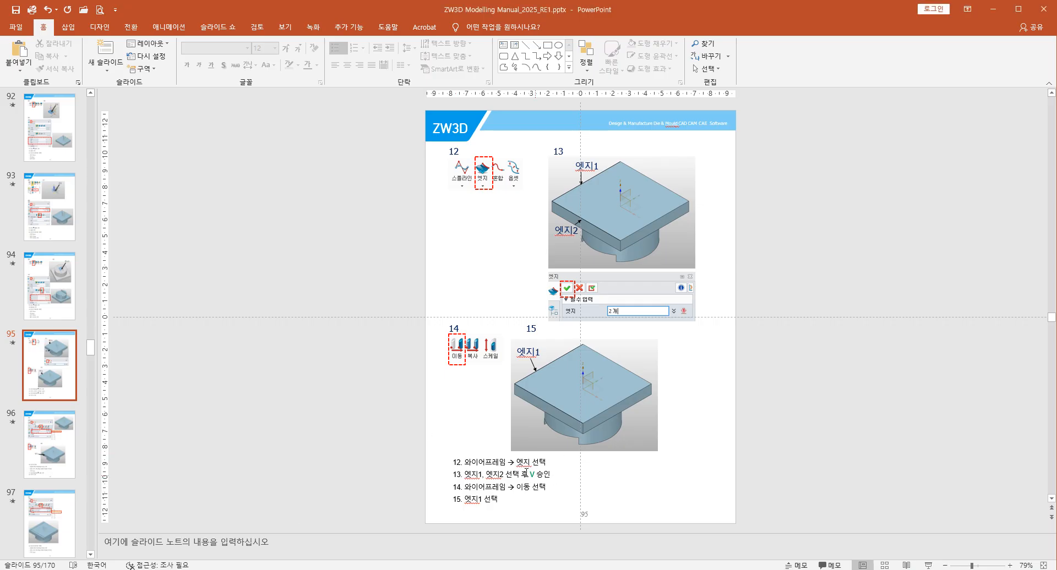
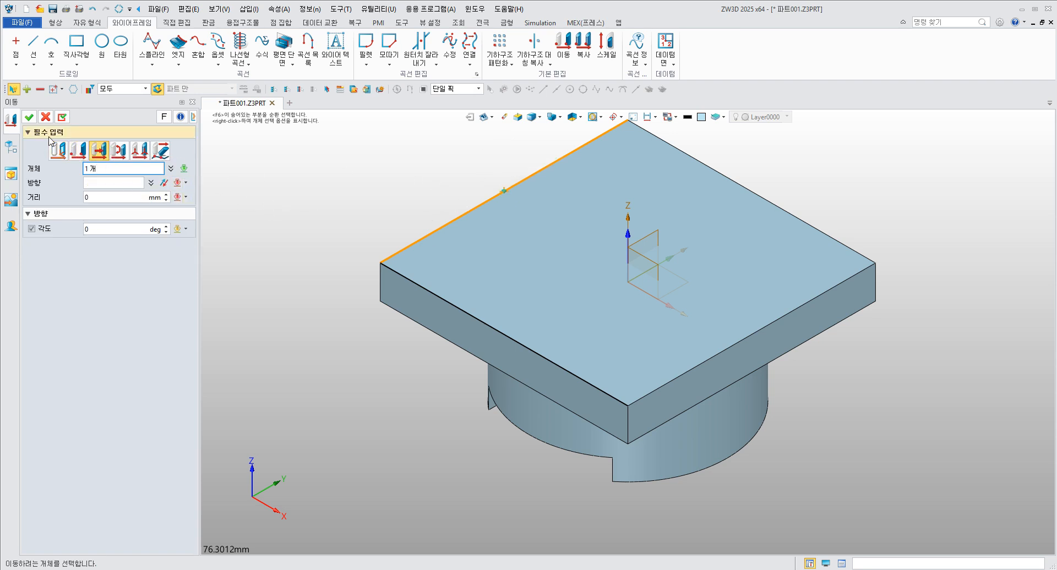
click(95, 183)
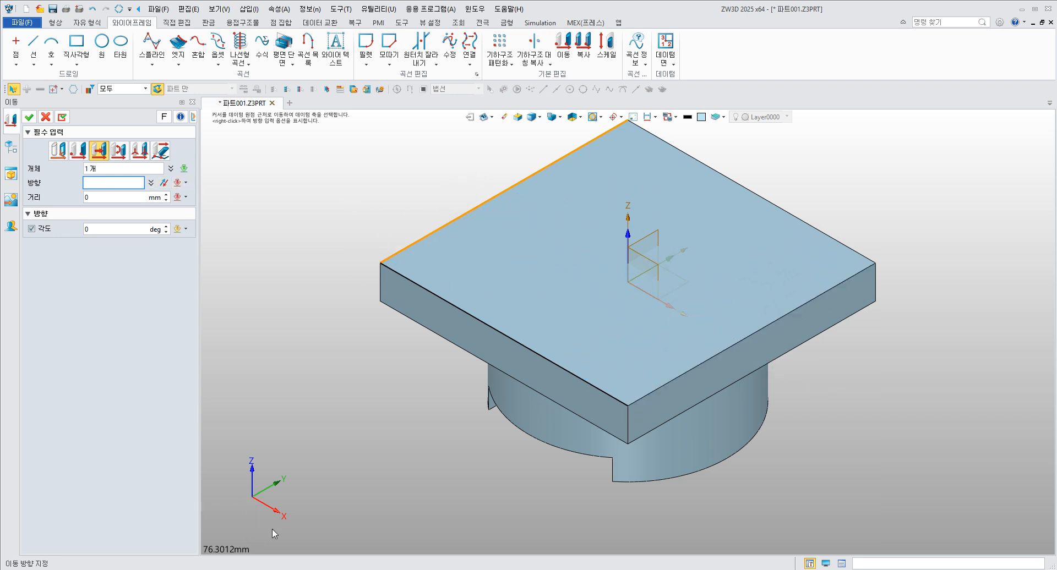
click(187, 183)
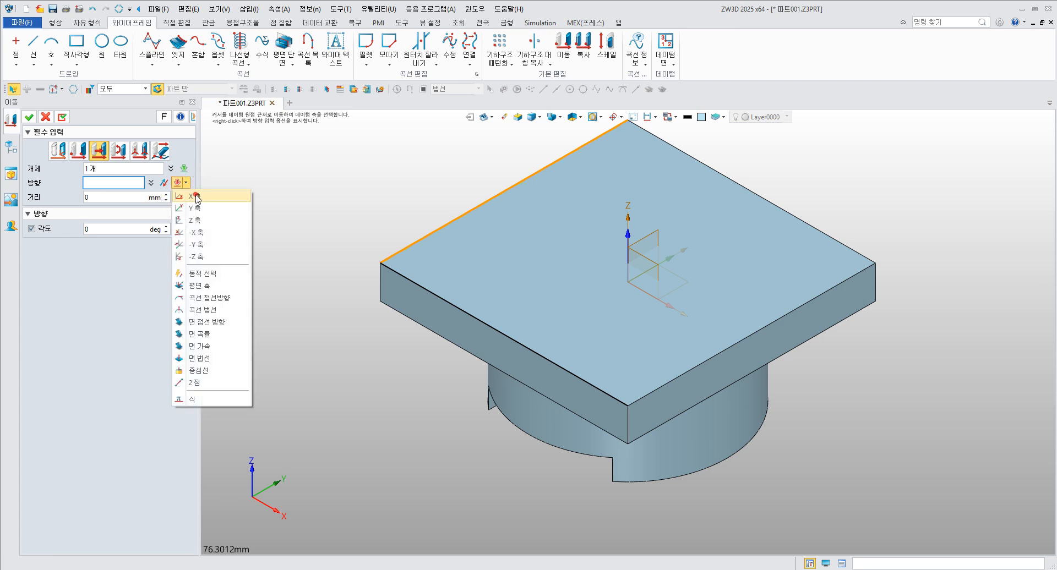
click(195, 196)
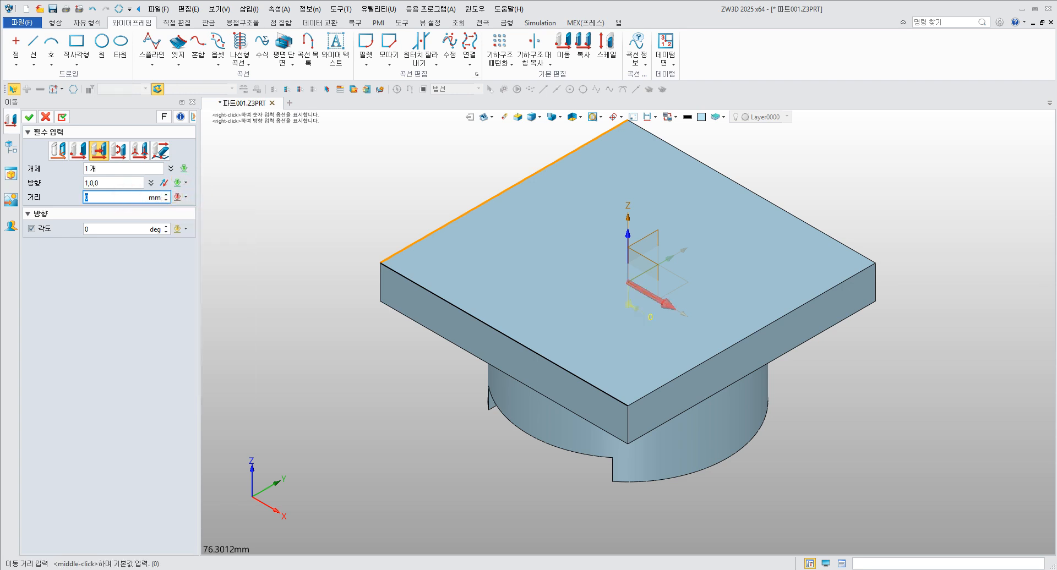
text(5)
key(Return)
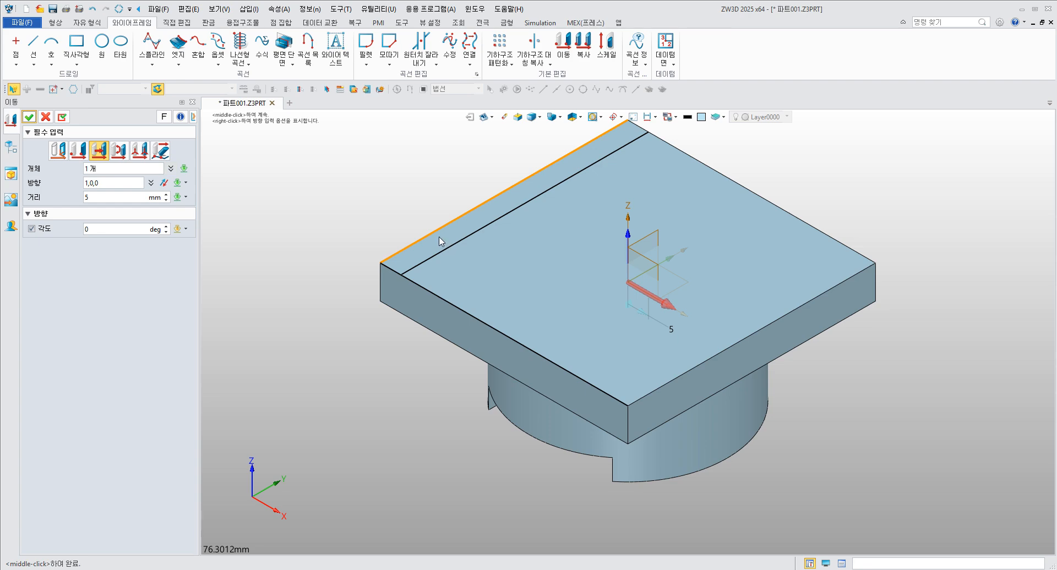
click(29, 117)
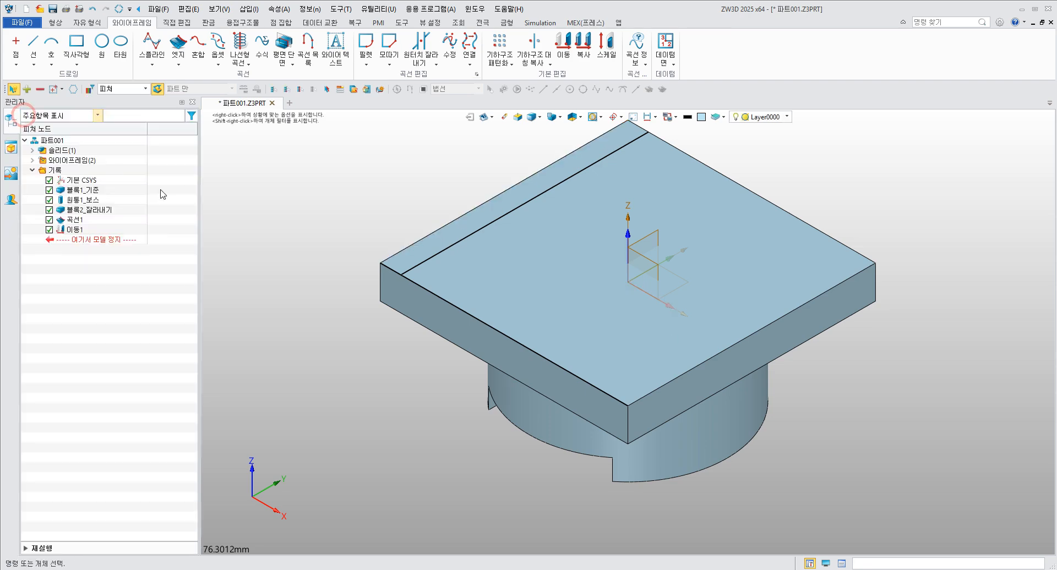
Move the second edge curve on the block's top face 5 mm along the Y axis.
click(428, 293)
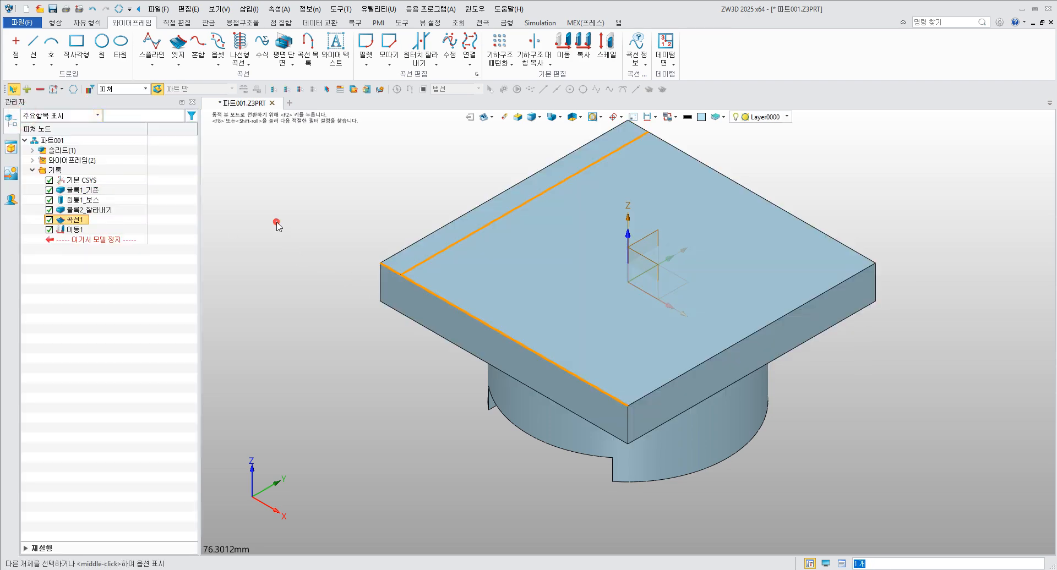
click(563, 47)
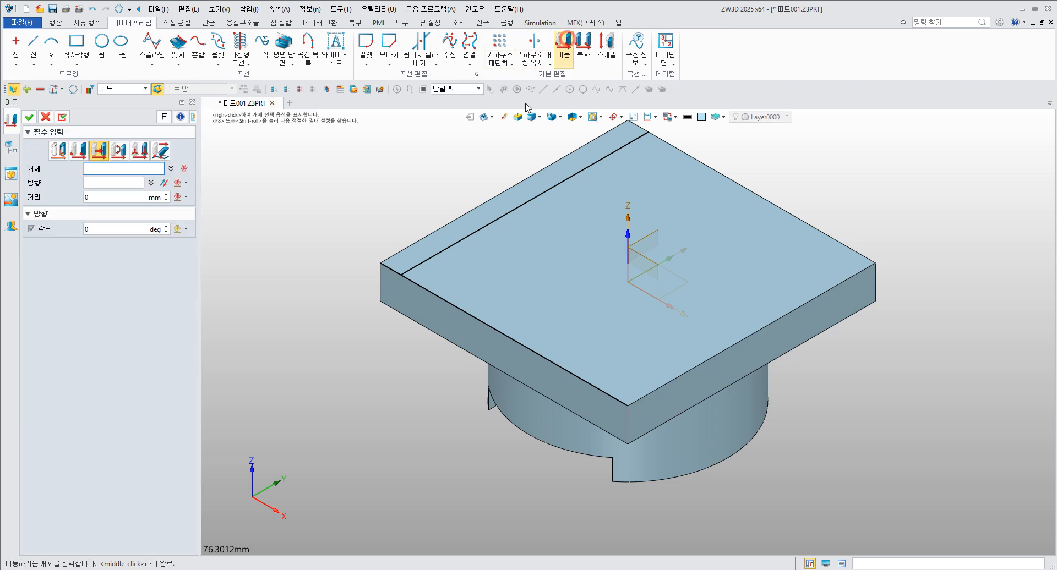
click(435, 296)
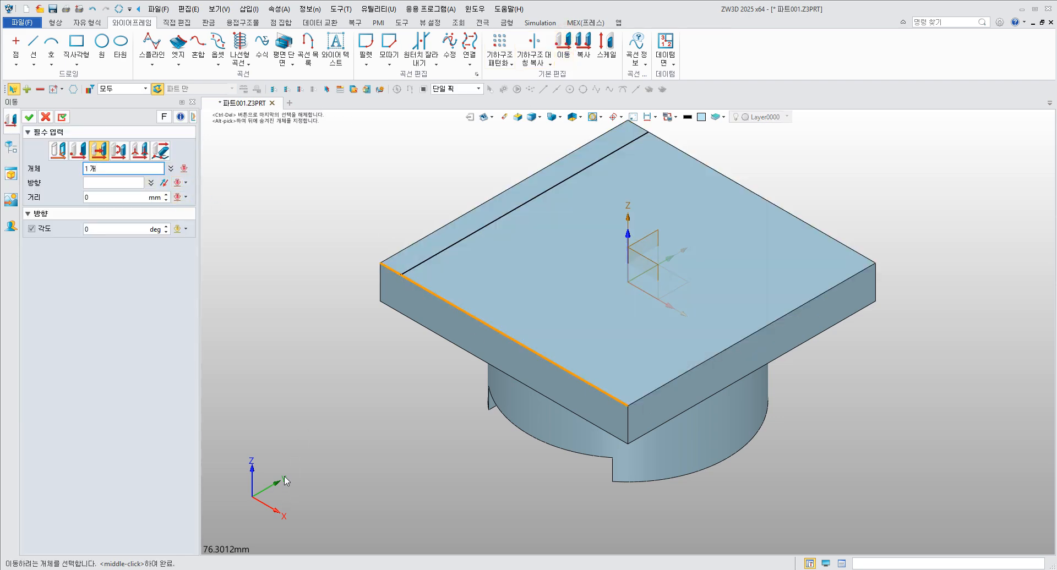
click(186, 183)
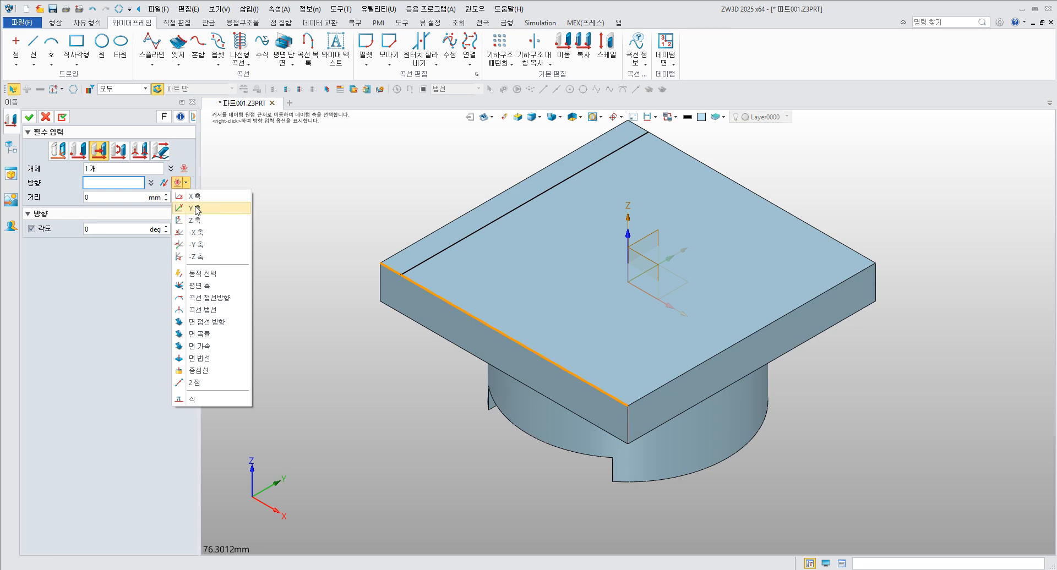
click(195, 208)
click(113, 196)
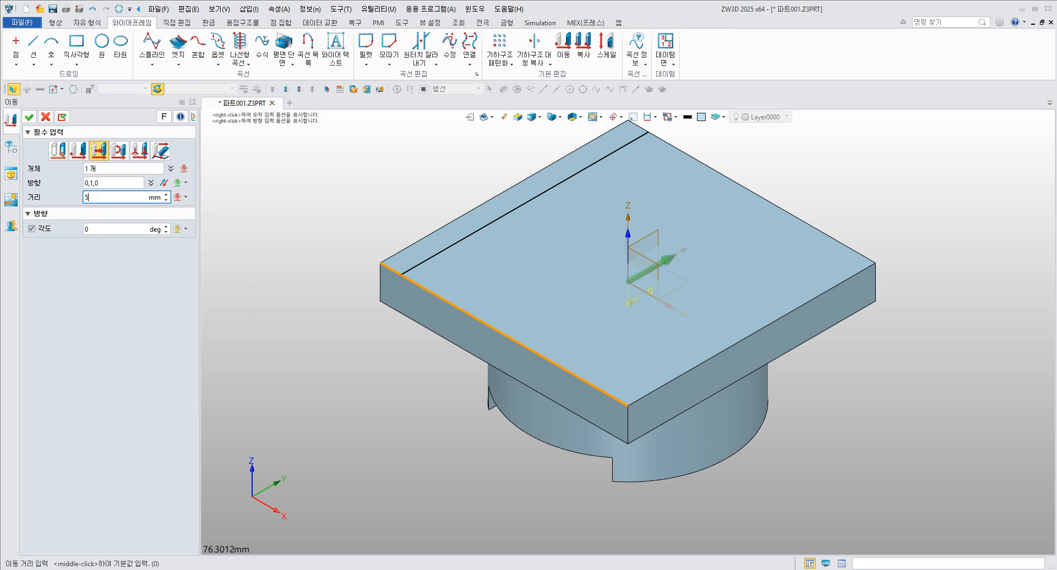
text(5)
key(Return)
click(29, 117)
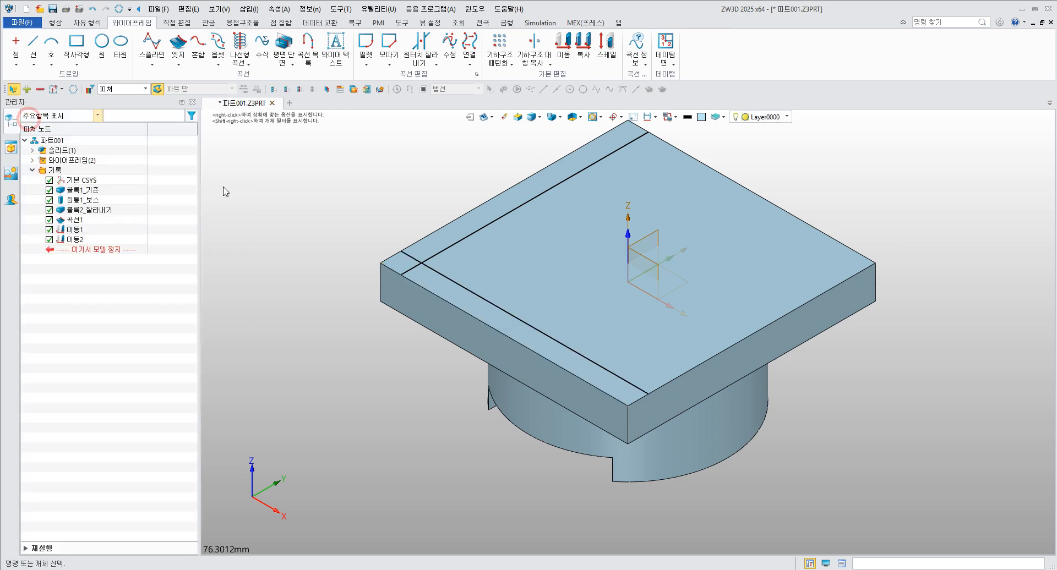
Inspect the crossing edge curves, read PowerPoint manual slides 96 to 98 on the curve moves and next block, and return to ZW3D.
scroll(429, 275, up, 2)
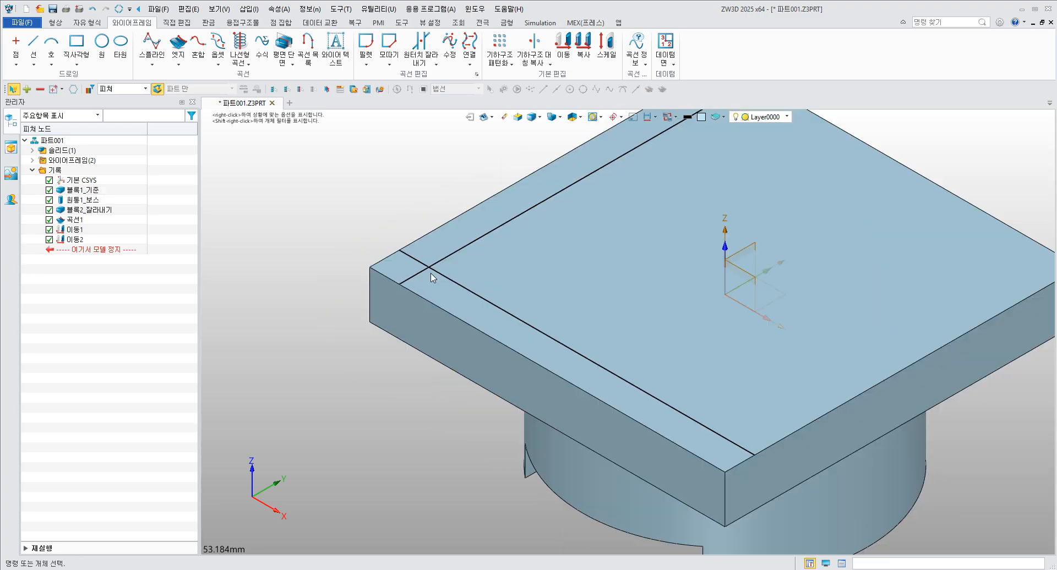
scroll(430, 277, down, 3)
key(alt+Tab)
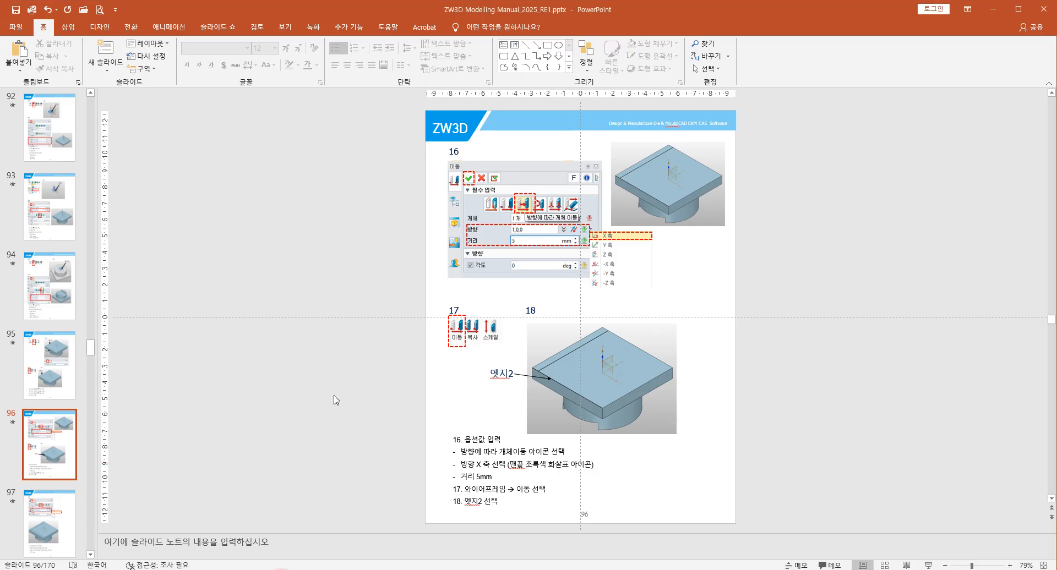
scroll(330, 380, down, 2)
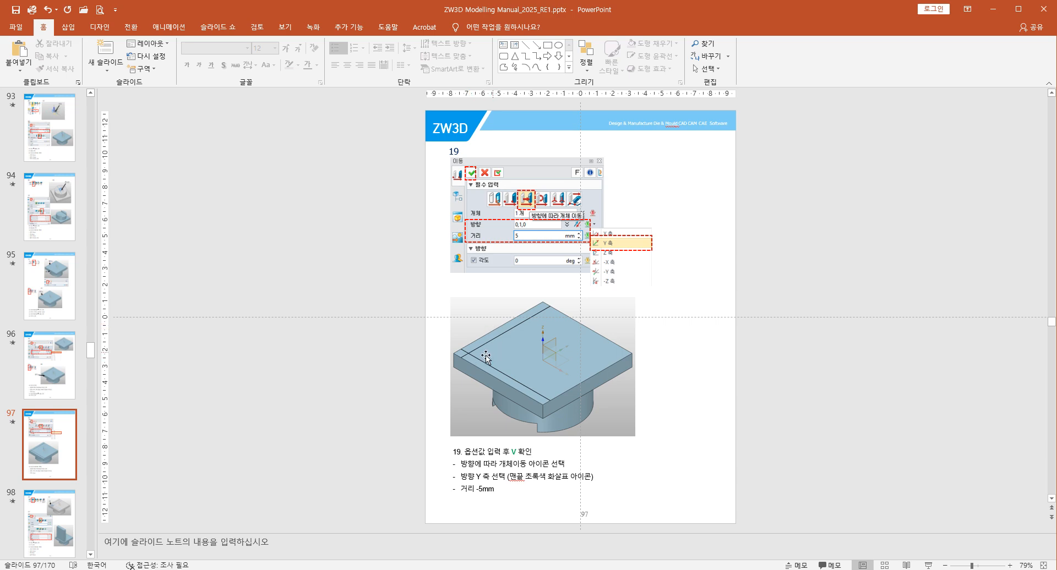
scroll(415, 349, down, 1)
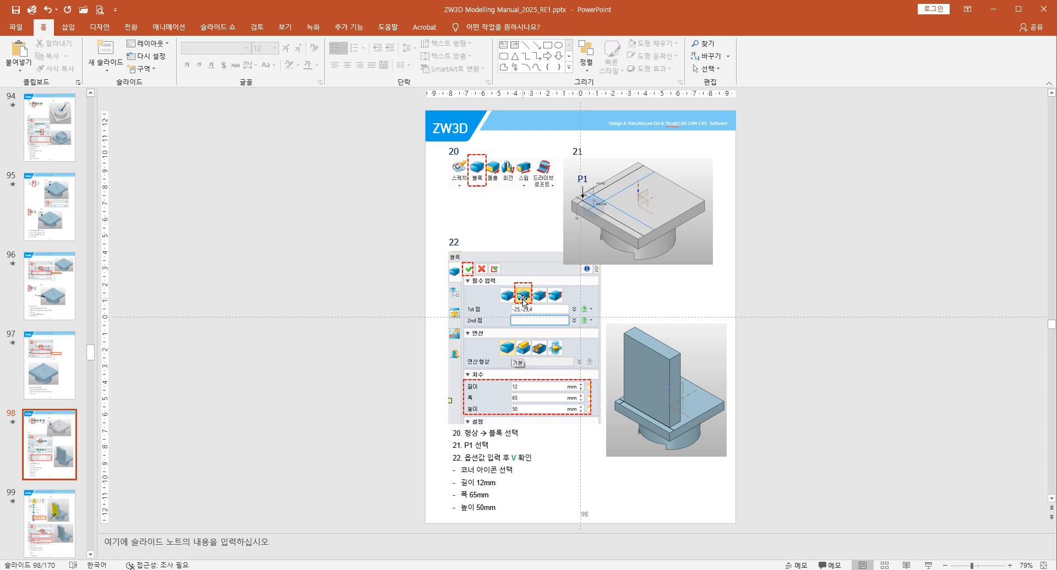
key(alt+Tab)
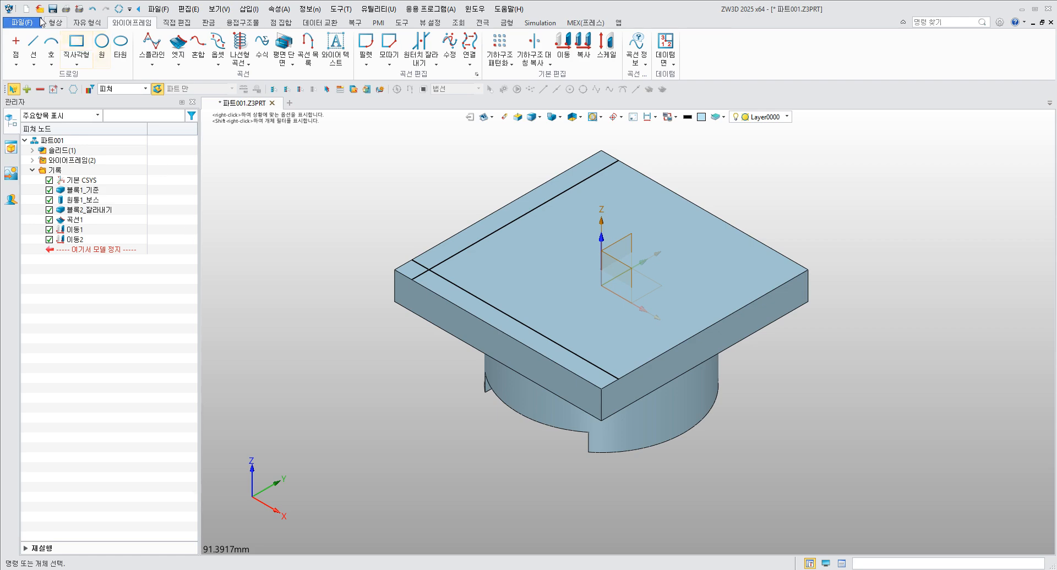
Start a corner-type block as a separate base shape, with its first corner at the intersection of the two moved edge curves.
click(49, 47)
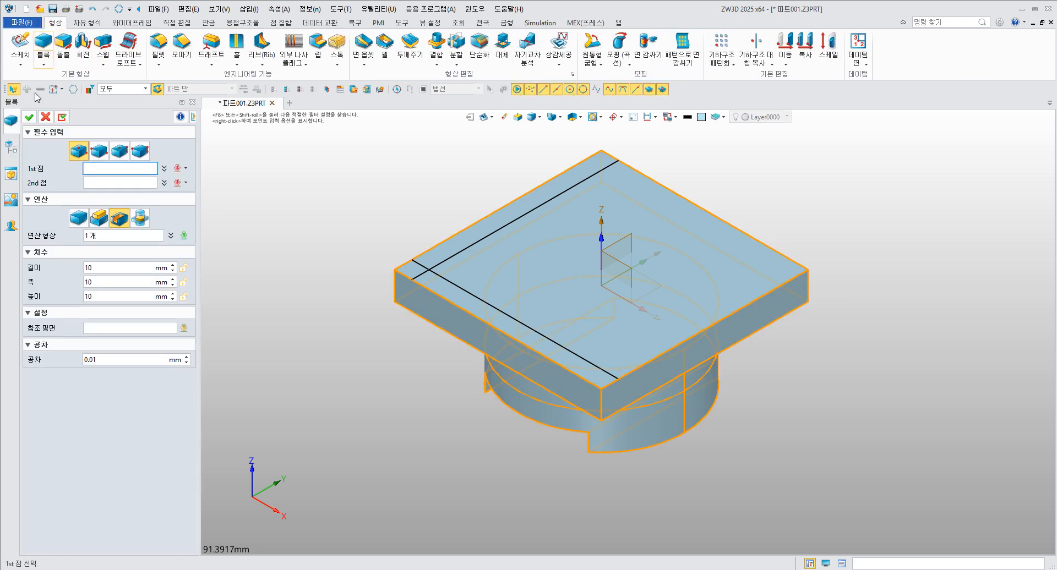
click(98, 154)
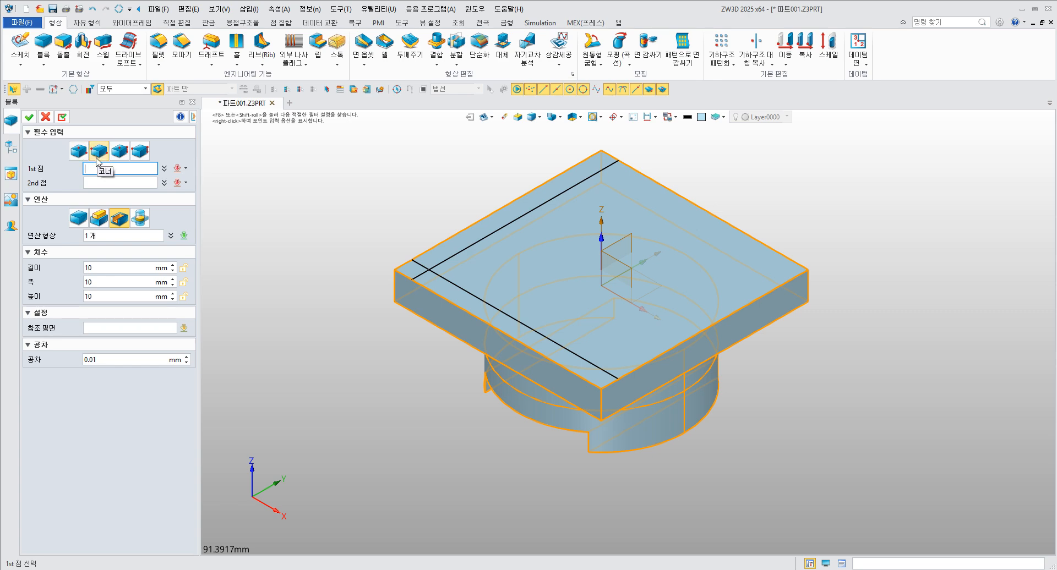
click(79, 218)
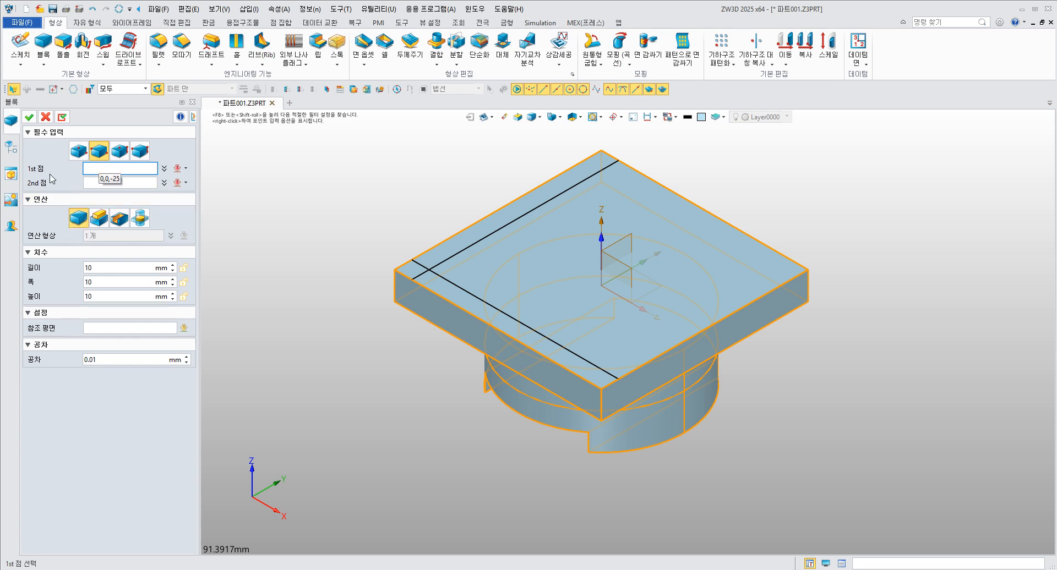
scroll(439, 270, up, 5)
scroll(439, 269, up, 4)
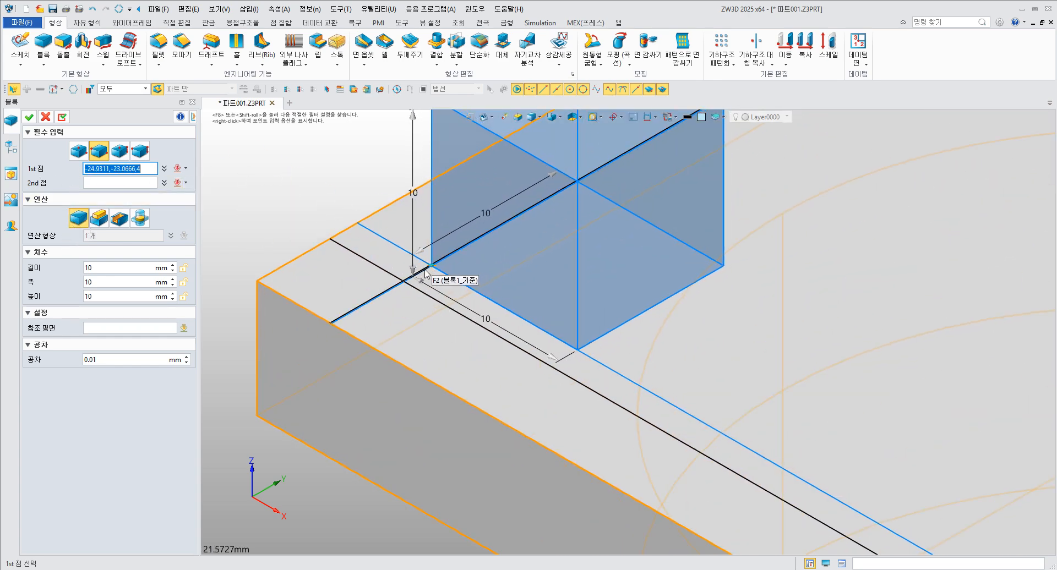
click(403, 282)
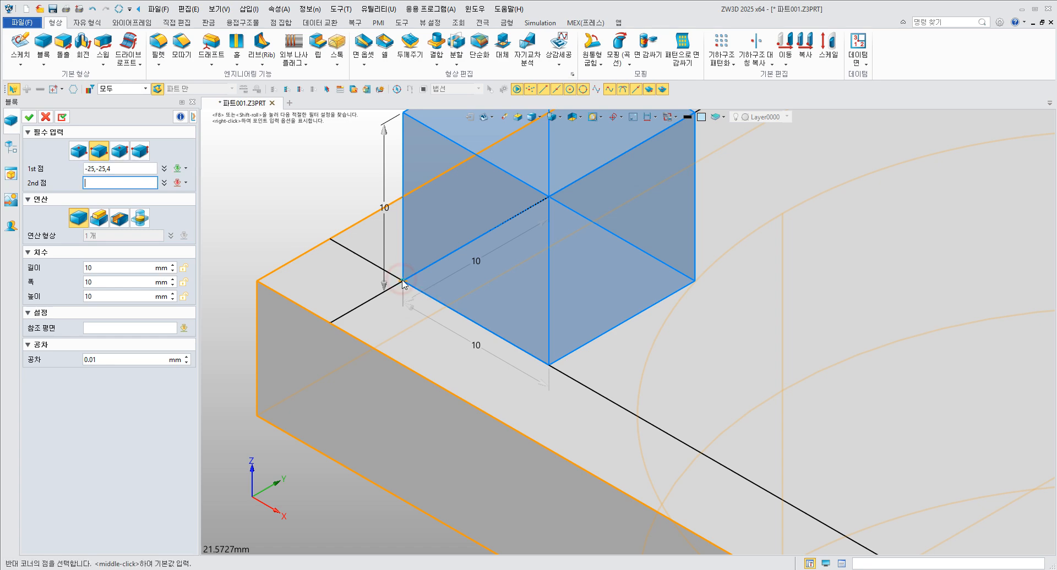
scroll(416, 280, down, 8)
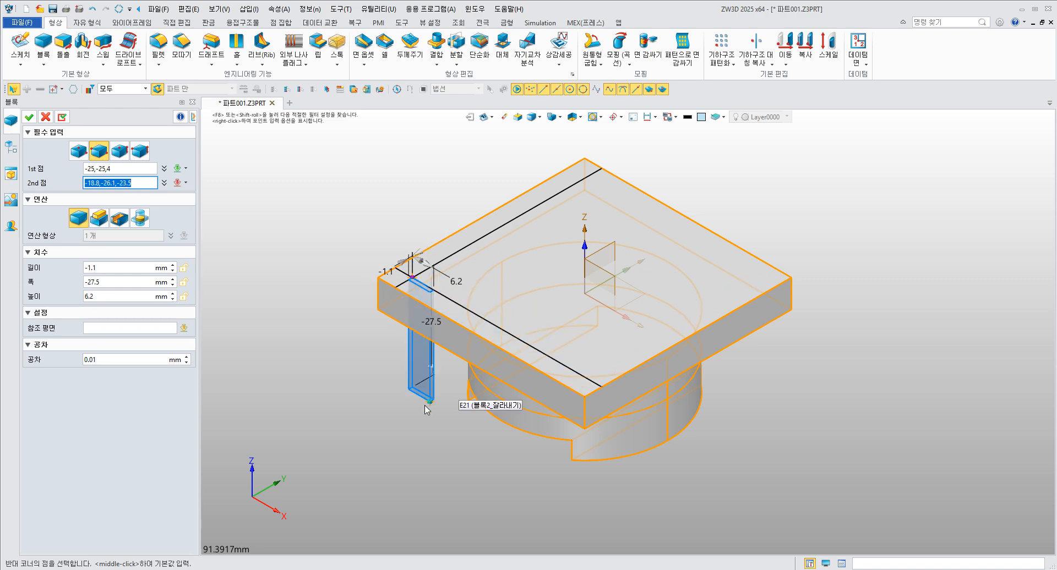
Check the block dimensions in the PowerPoint manual and set the length to 12 mm, width to 65 mm and height to 50 mm in ZW3D.
key(alt+Tab)
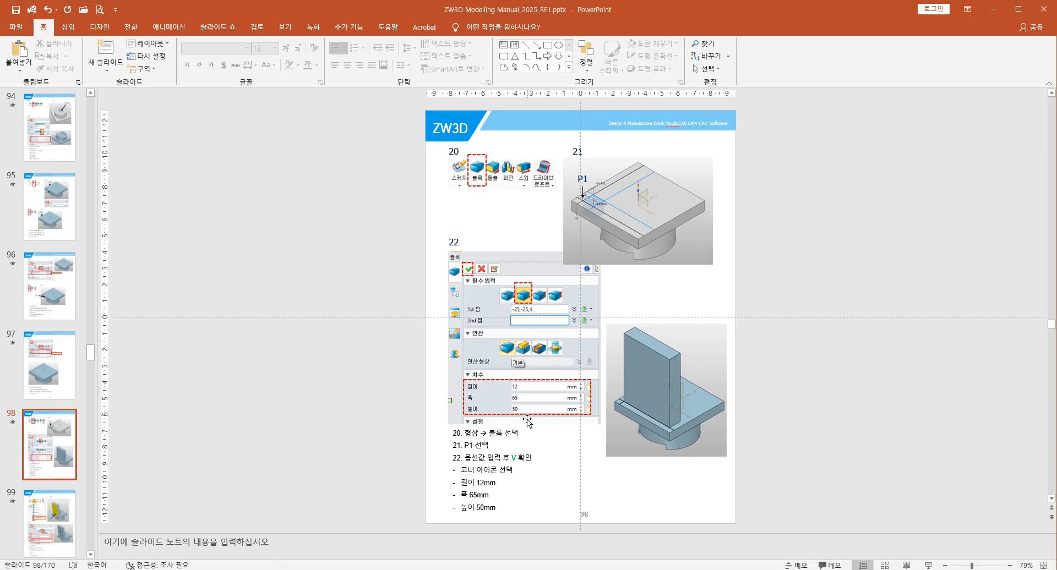
key(alt+Tab)
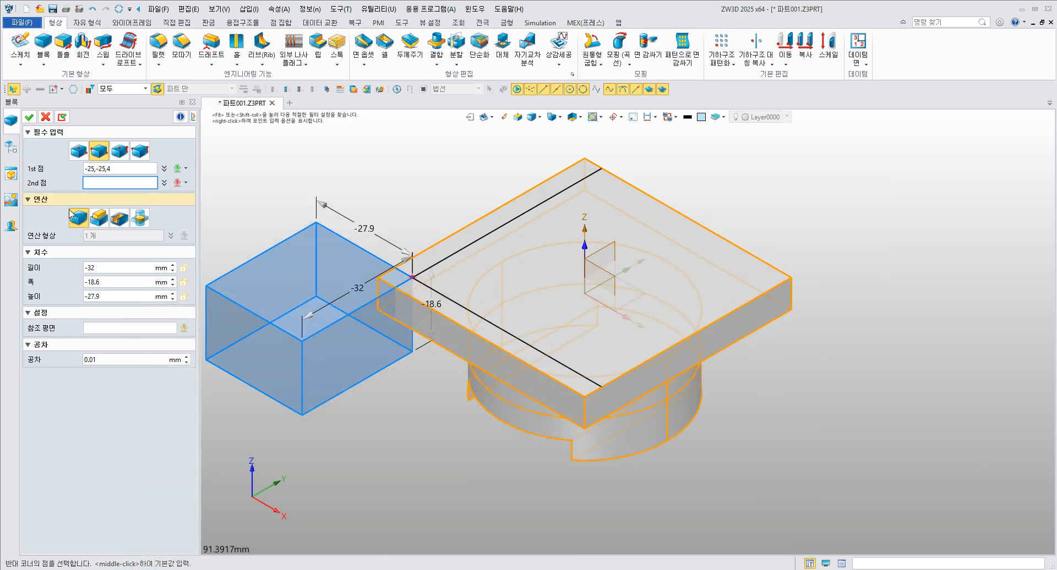
click(109, 267)
text(12)
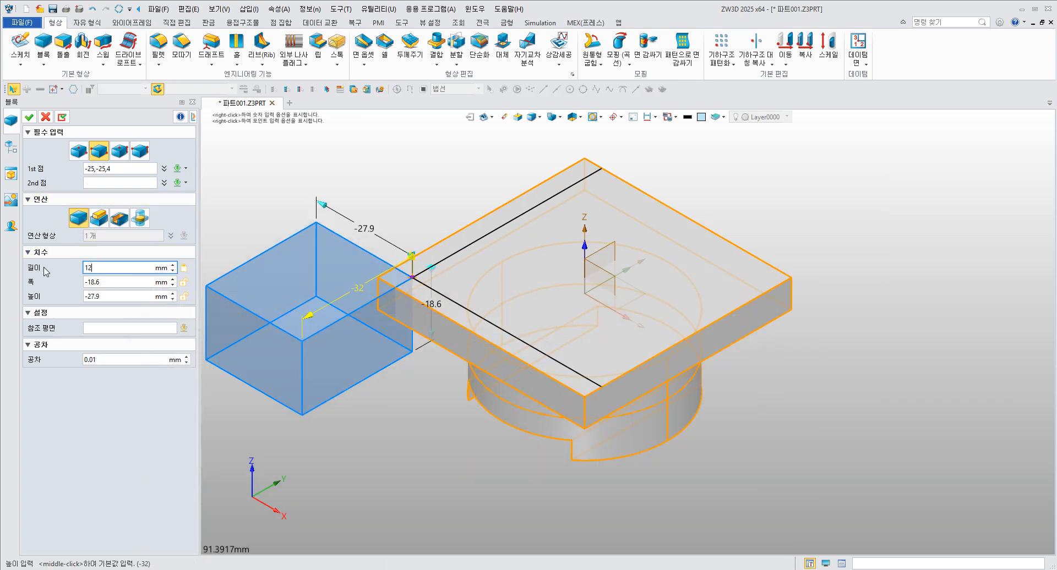
key(Tab)
text(65)
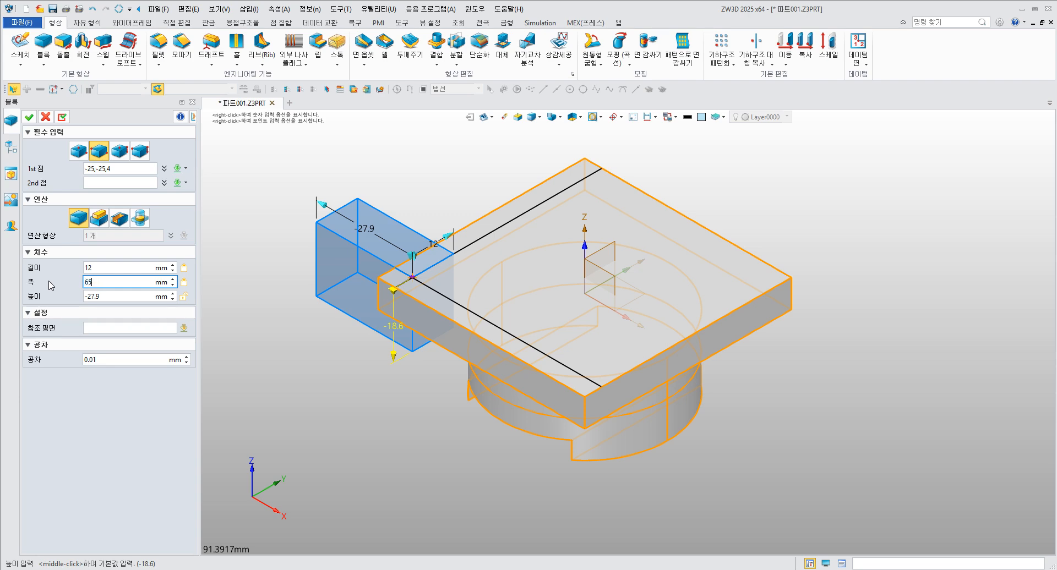
click(108, 295)
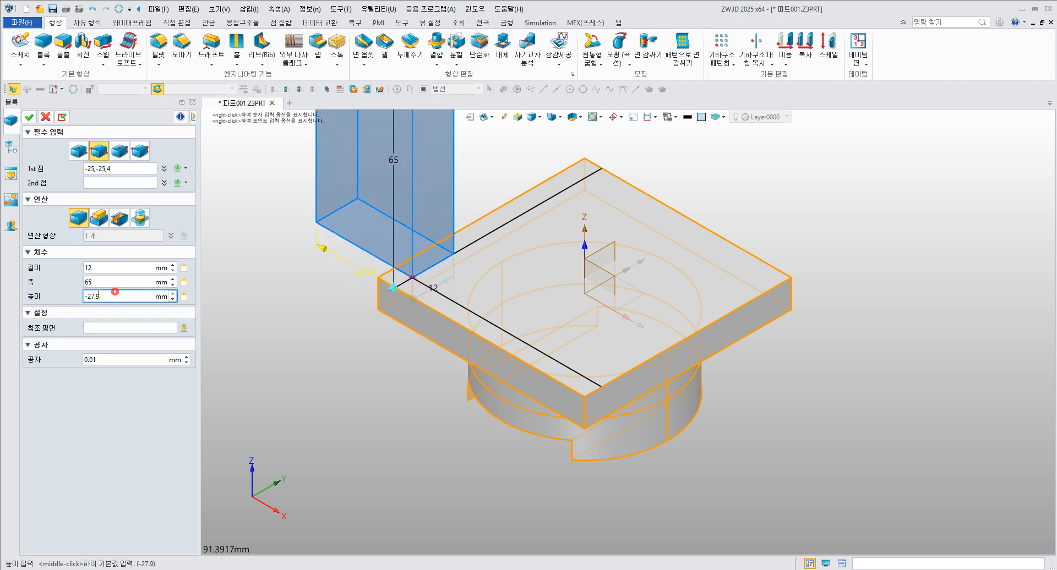
text(50)
key(Return)
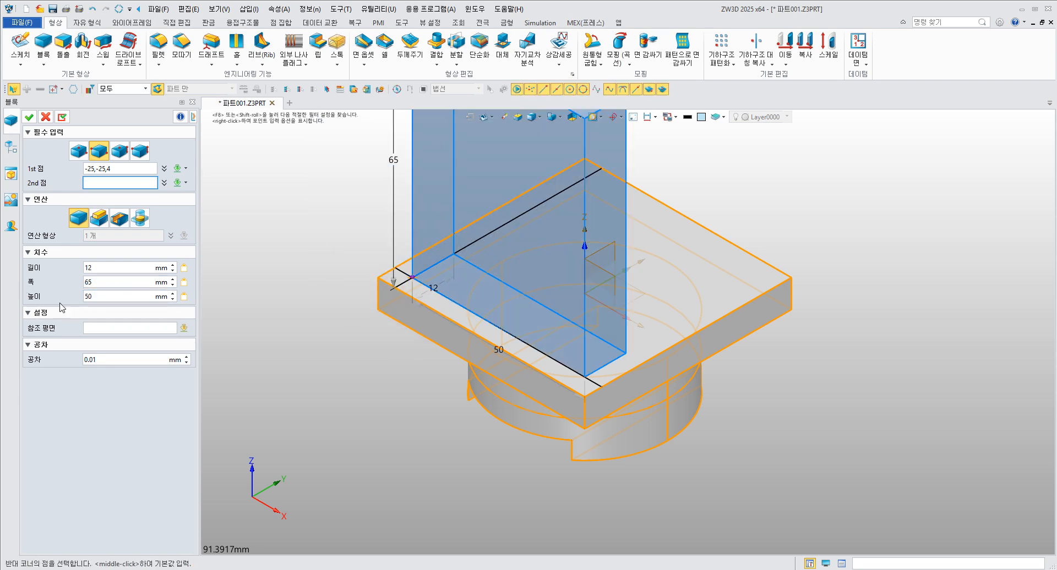
Try a width of -65 mm to flip the upright block downward, and restore the width to 65 mm.
scroll(399, 413, down, 3)
scroll(361, 330, up, 2)
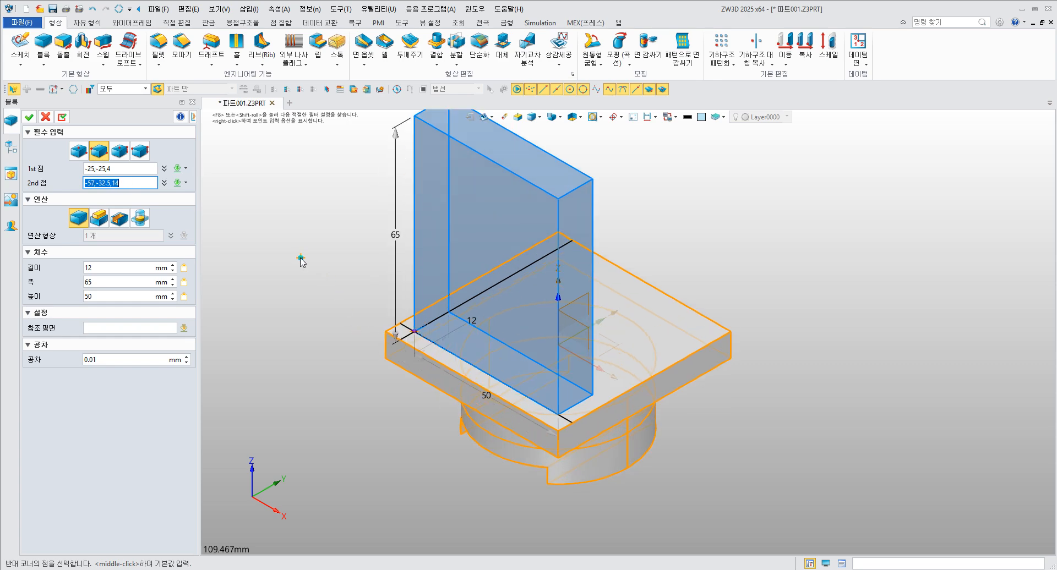
click(86, 282)
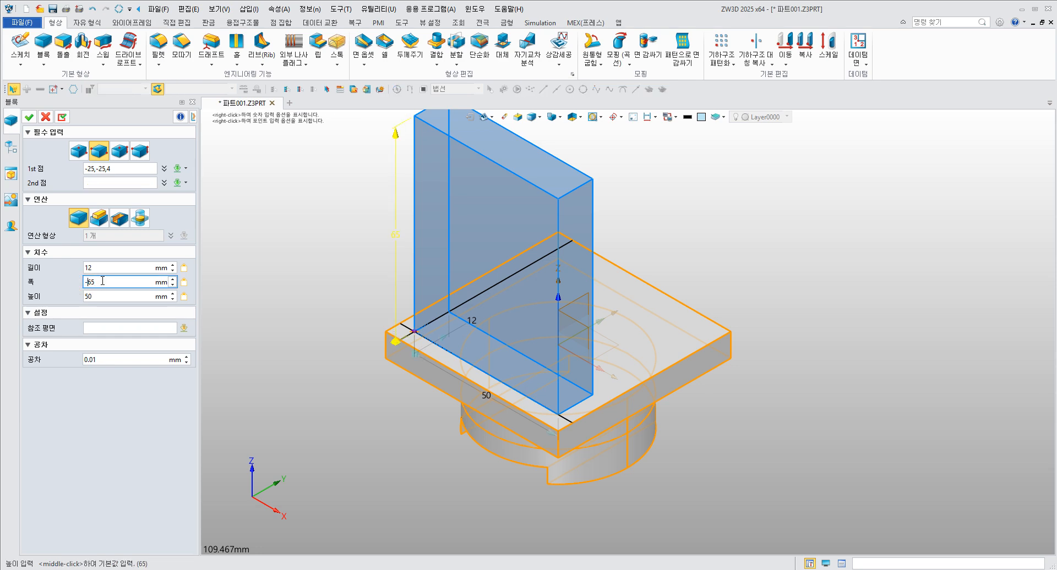
key(Return)
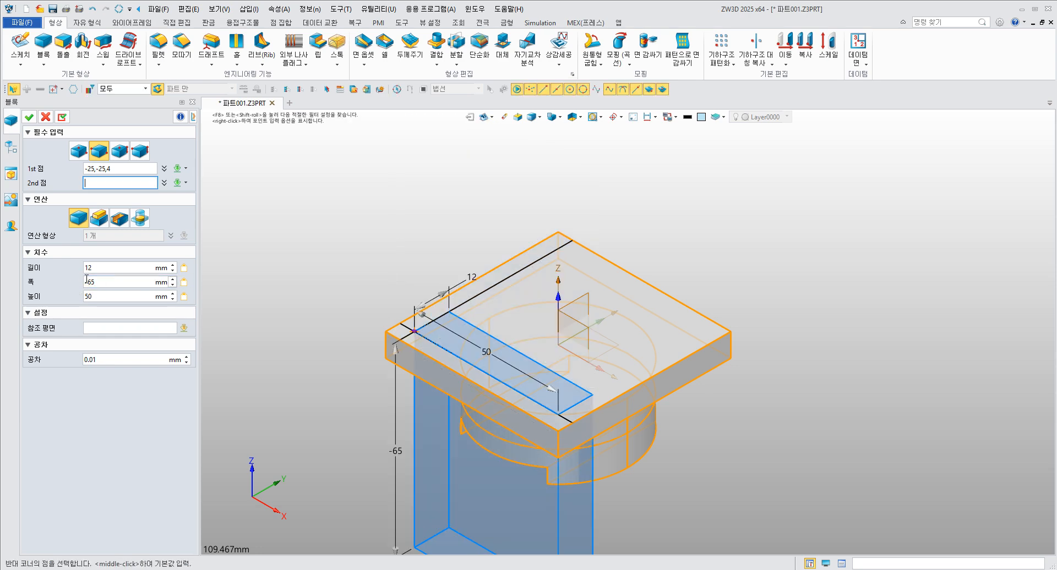
click(95, 281)
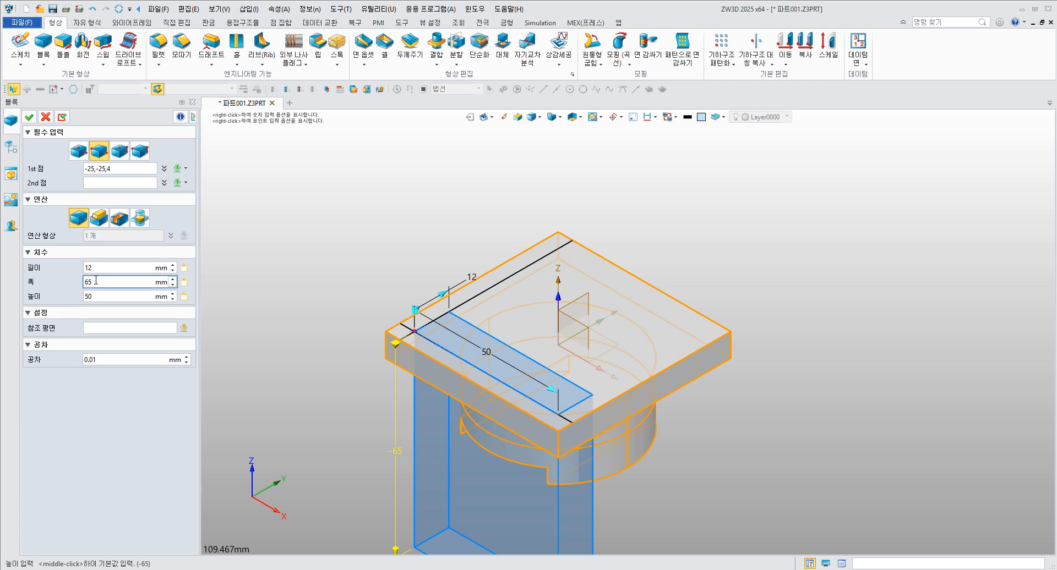
key(Return)
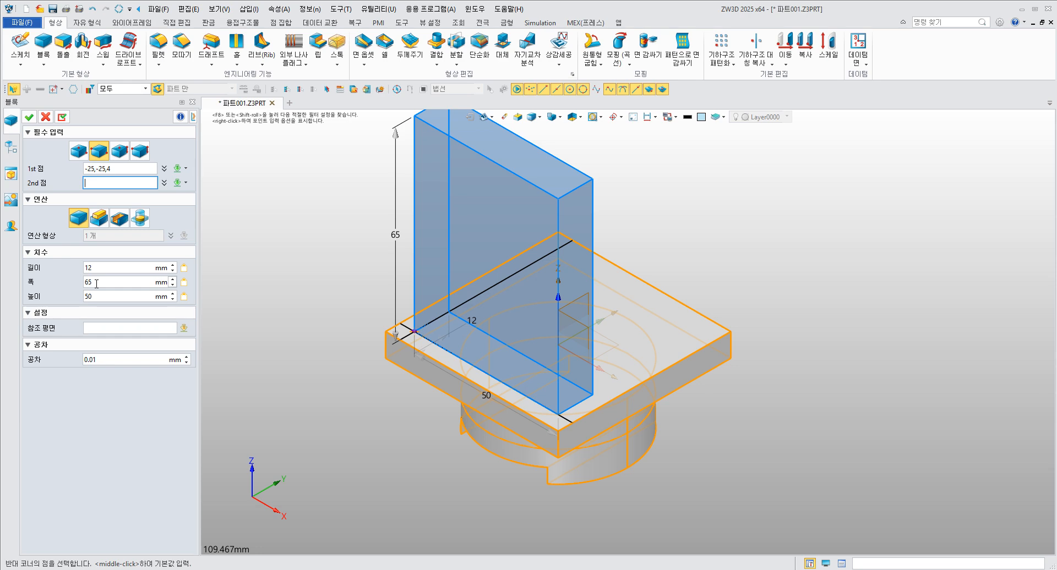
Create the upright 12 x 65 x 50 mm block on the base plate as a separate base shape.
scroll(306, 330, down, 3)
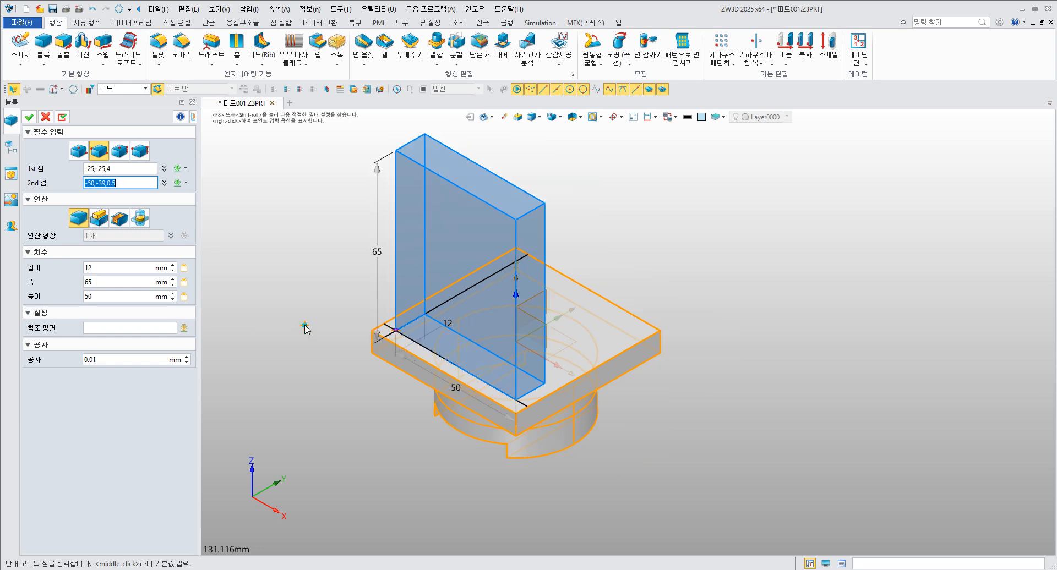
scroll(274, 267, up, 2)
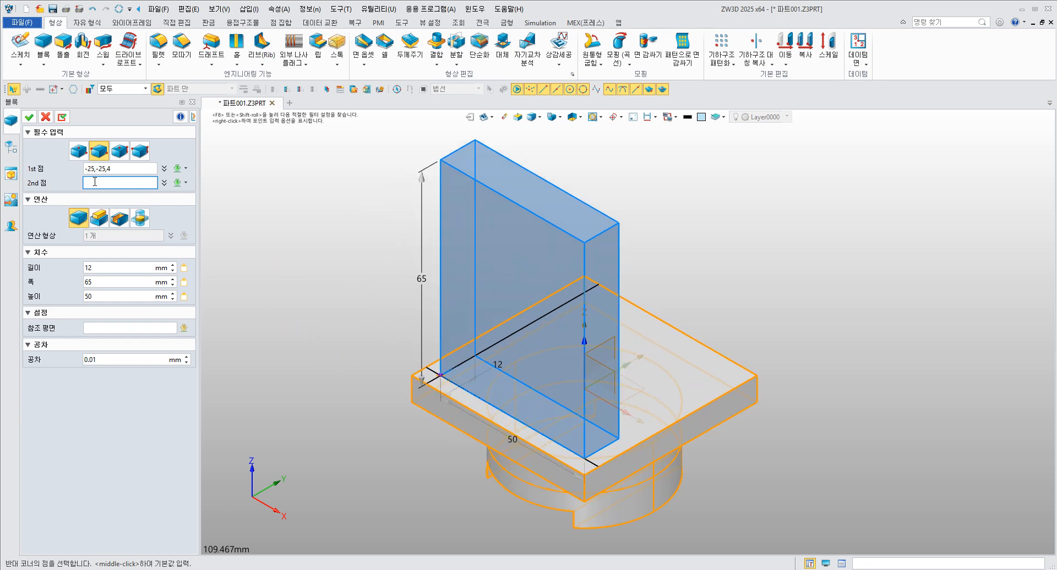
click(30, 117)
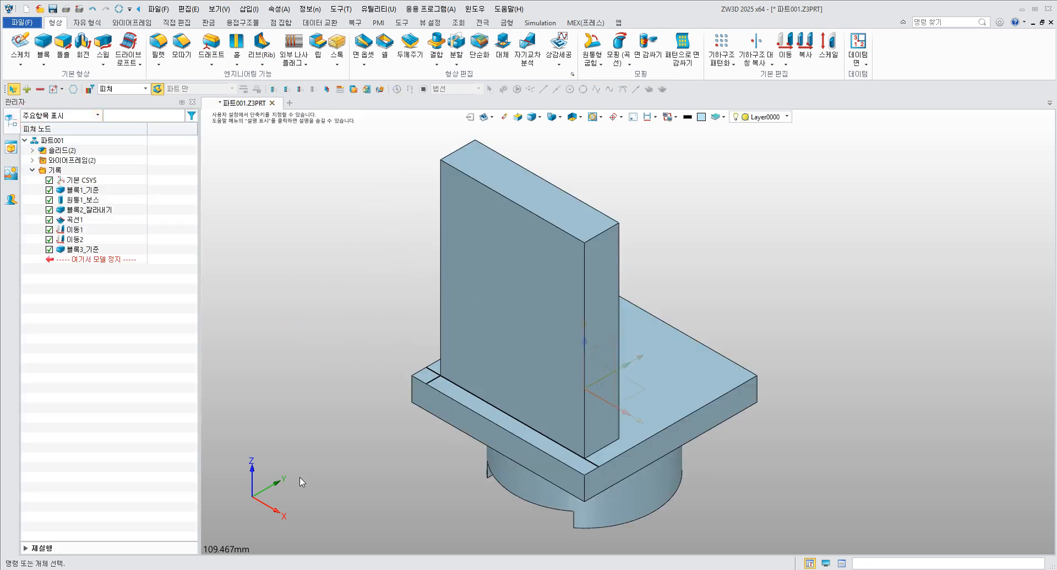
Read slide 99 of the PowerPoint manual on creating iso curves on the block's side face, and return to ZW3D.
key(alt+Tab)
scroll(325, 408, down, 1)
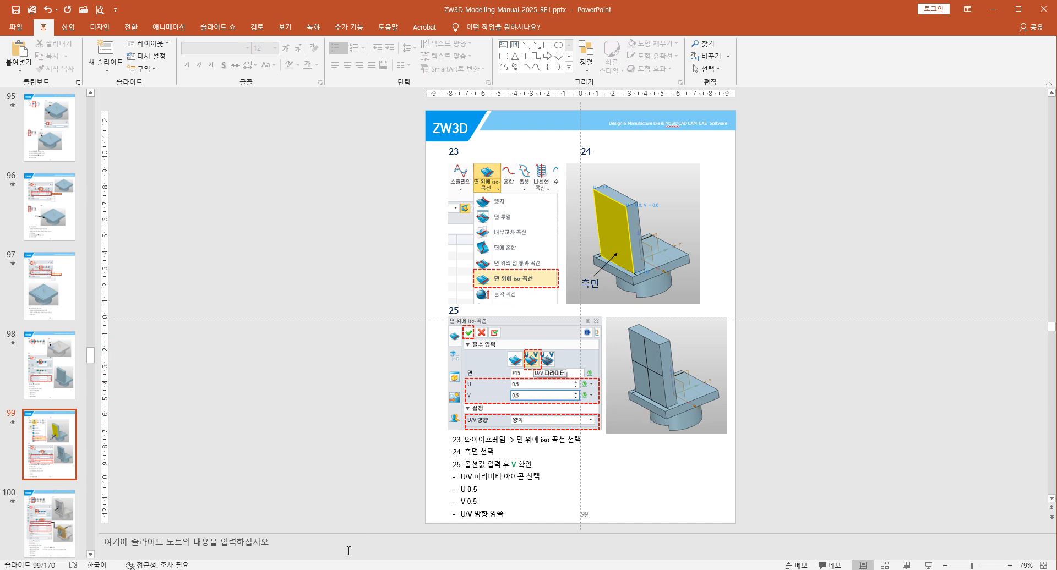
mouse_move(228, 569)
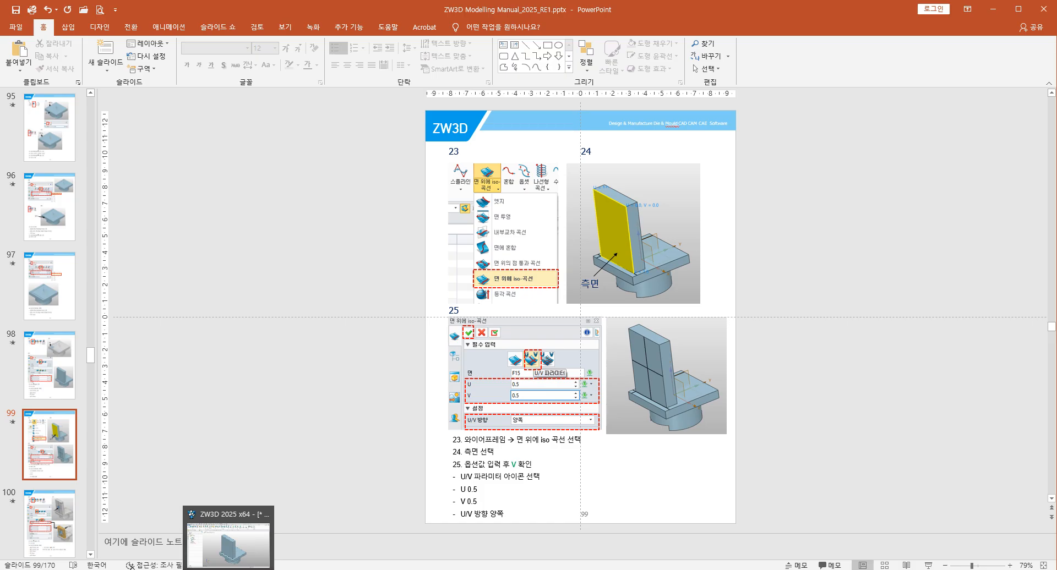
click(228, 545)
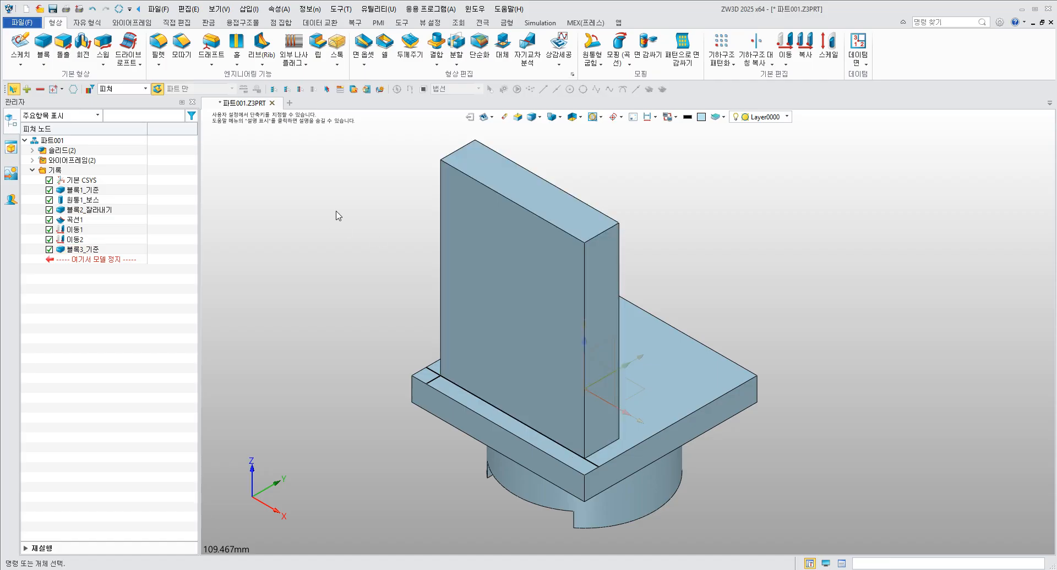
Bring up the wireframe commands and set the selection filter to all entities (모두).
click(87, 23)
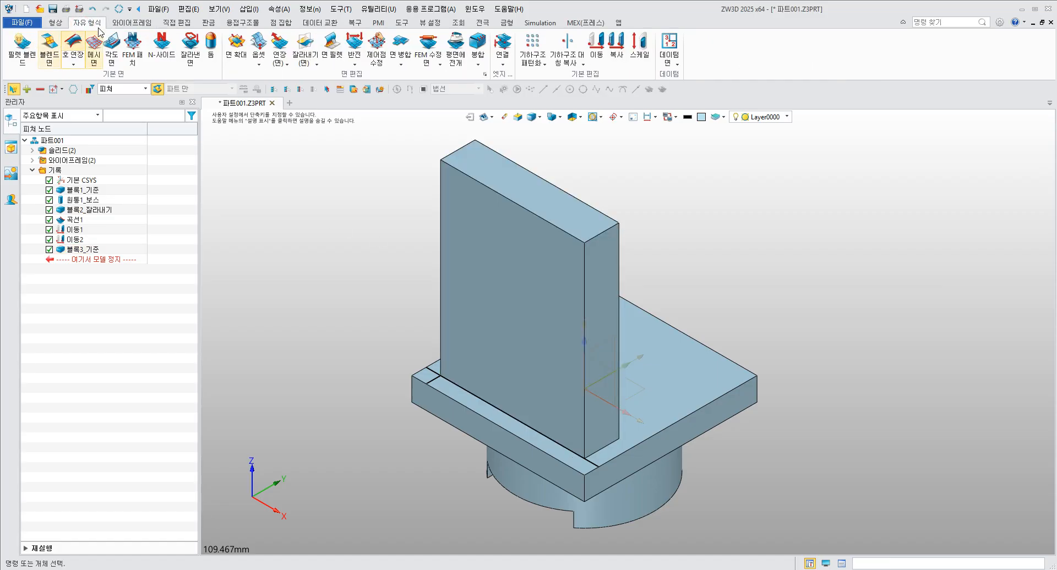
click(137, 23)
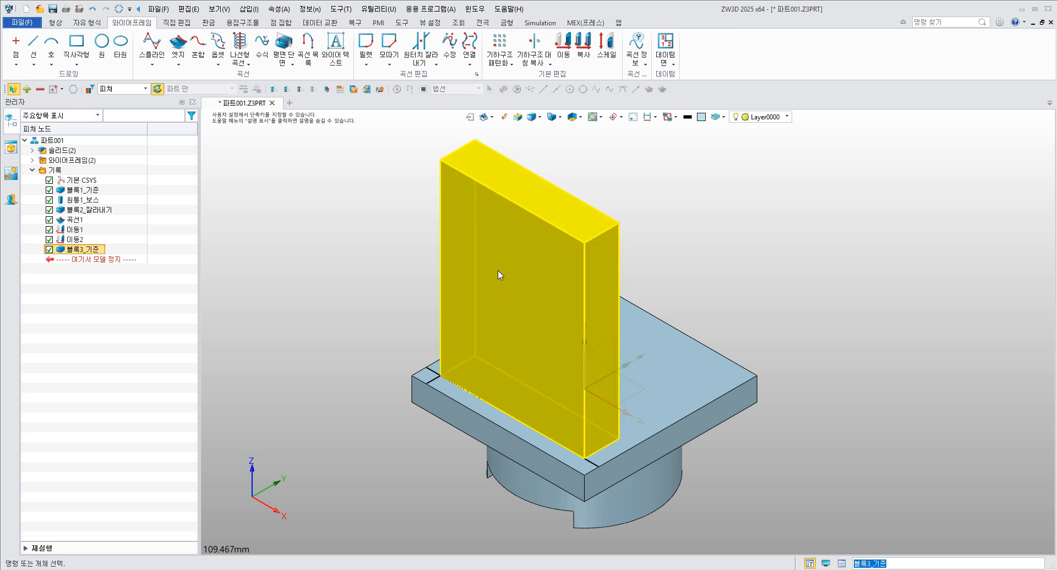
click(134, 89)
click(121, 99)
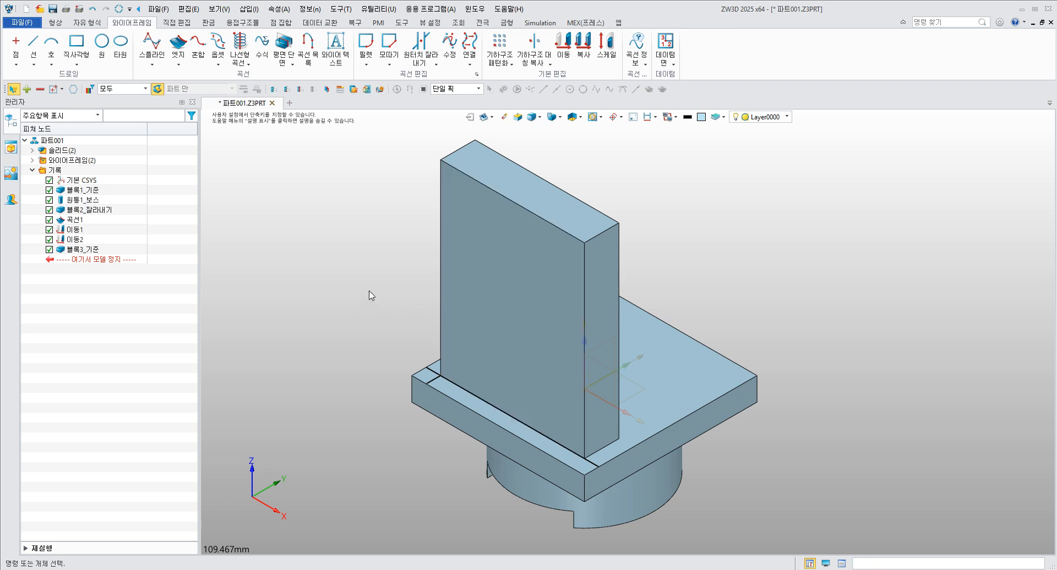
Draw a diagonal line between opposite corners of the upright block's large side face, check its midpoint, and undo the line.
click(34, 44)
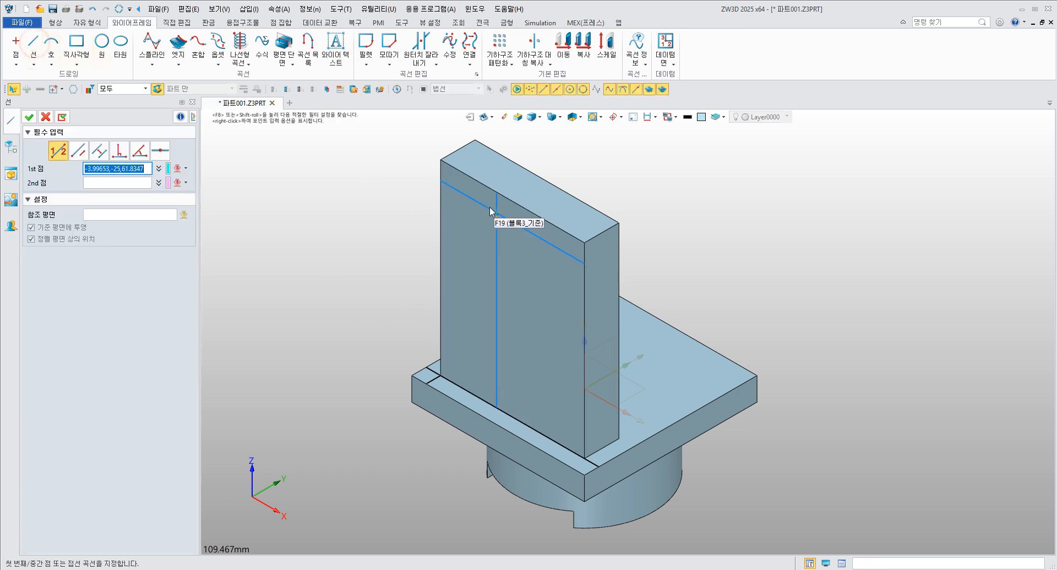
click(441, 159)
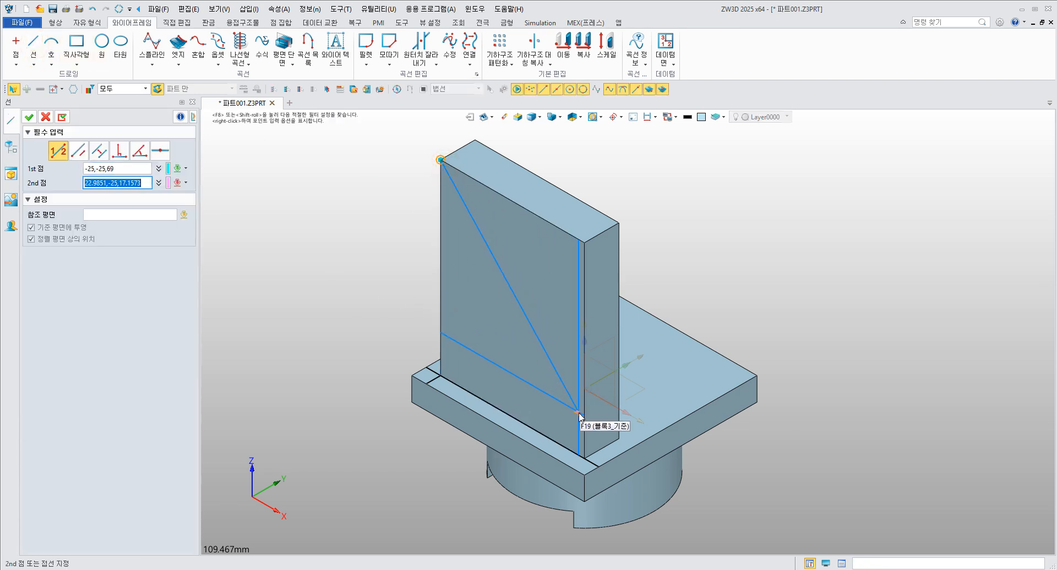
click(585, 458)
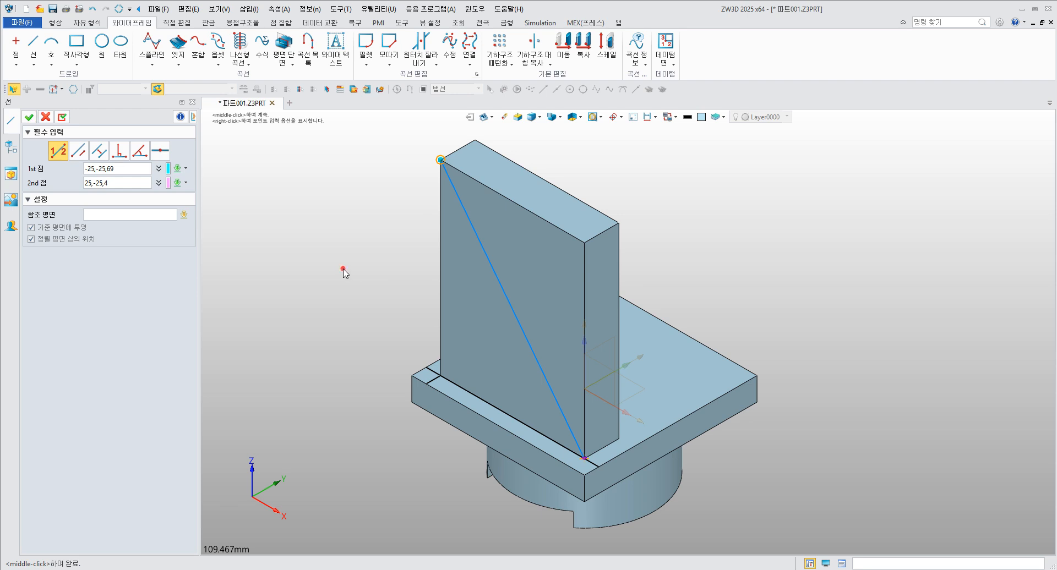
middle_click(378, 299)
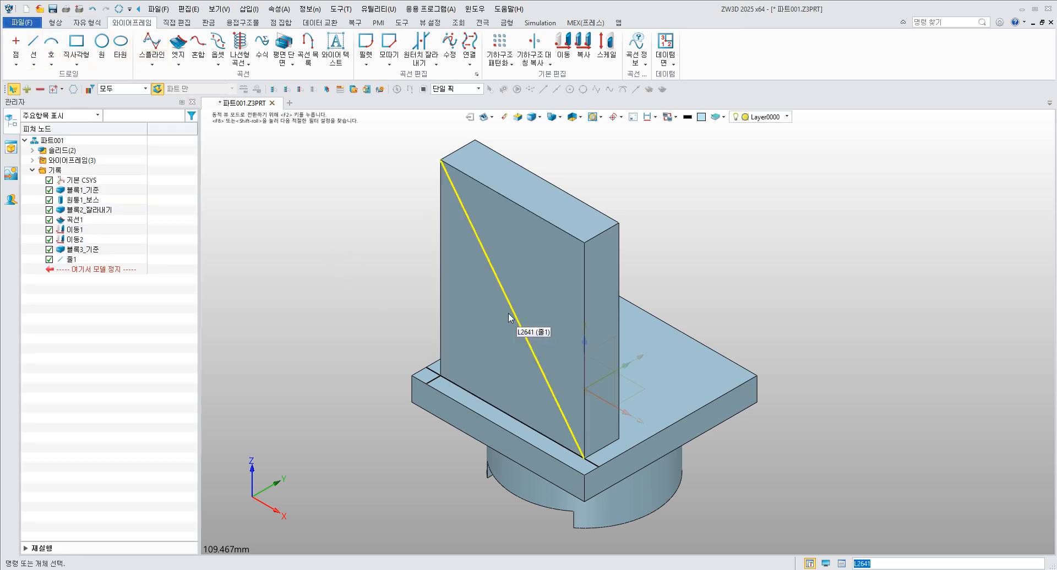
click(31, 42)
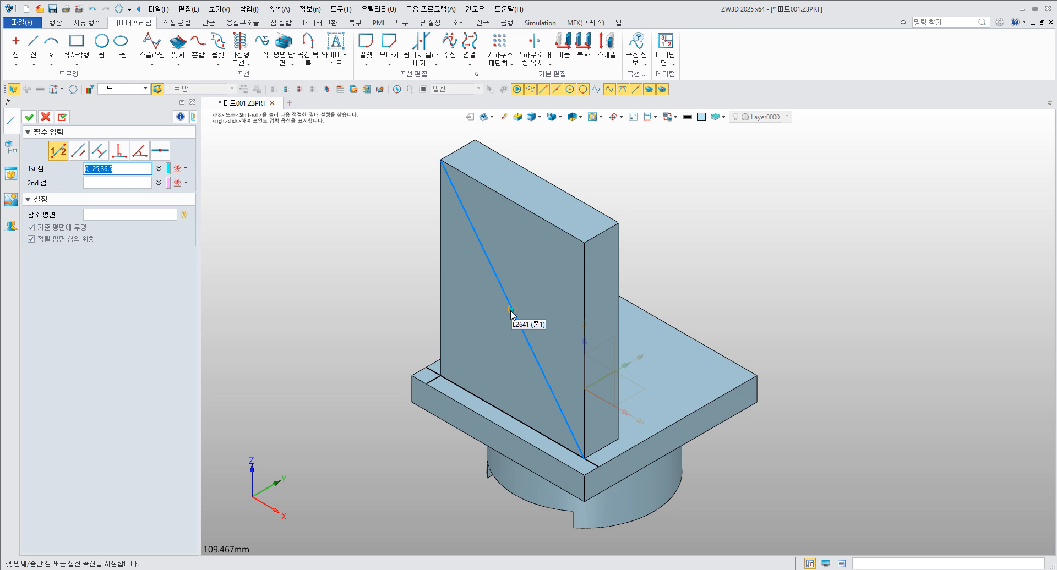
middle_click(360, 300)
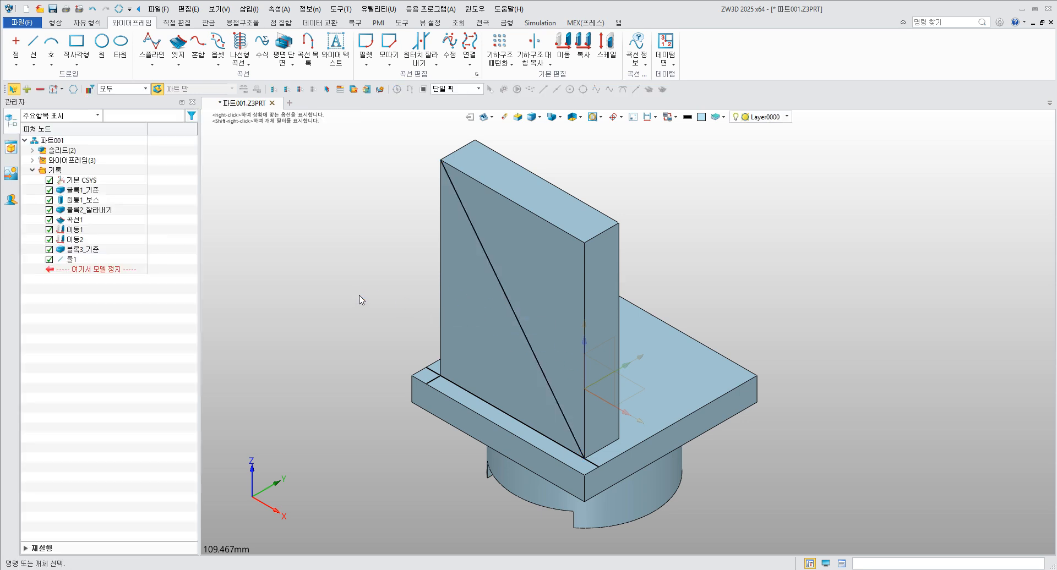
key(ctrl+z)
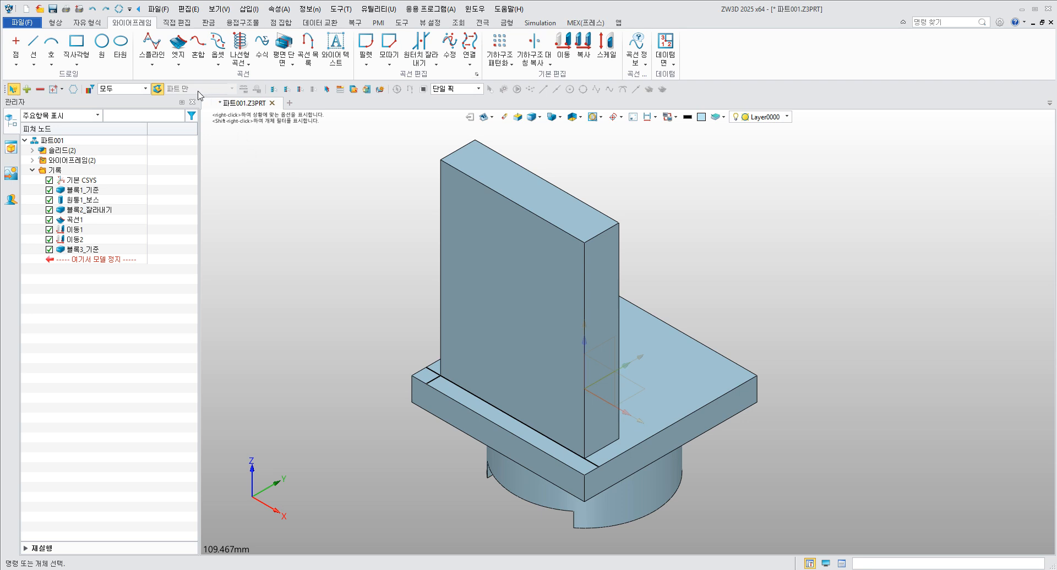
Start an iso curve on the upright block's large side face, using the U/V parameter method in both directions.
click(178, 64)
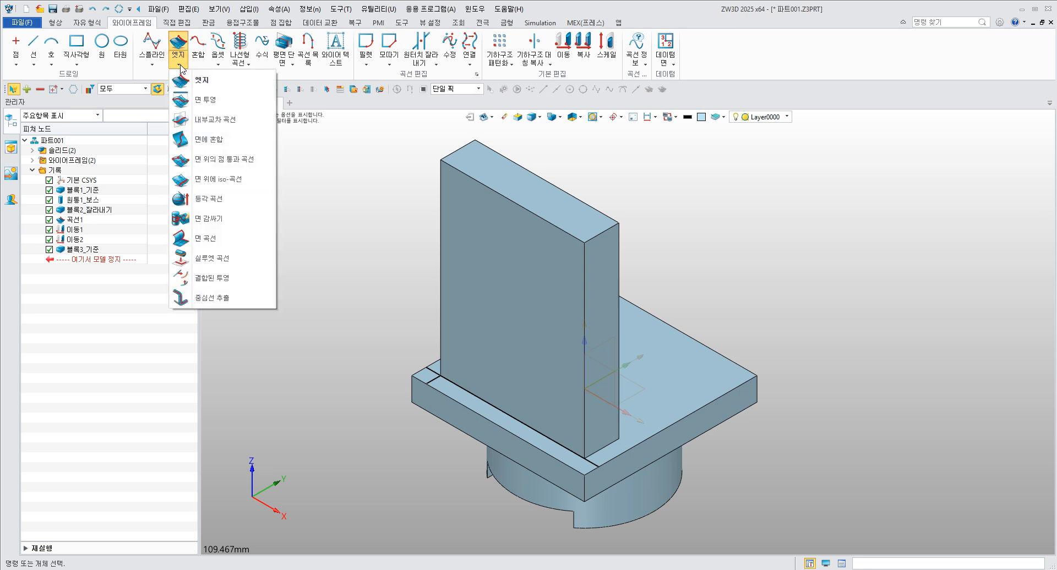
click(218, 181)
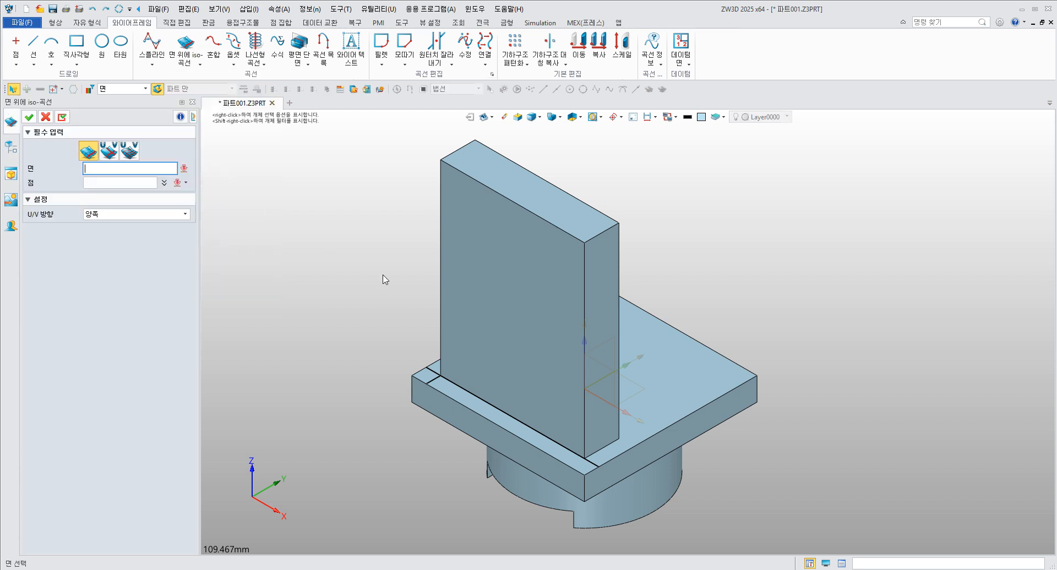
click(489, 310)
click(126, 215)
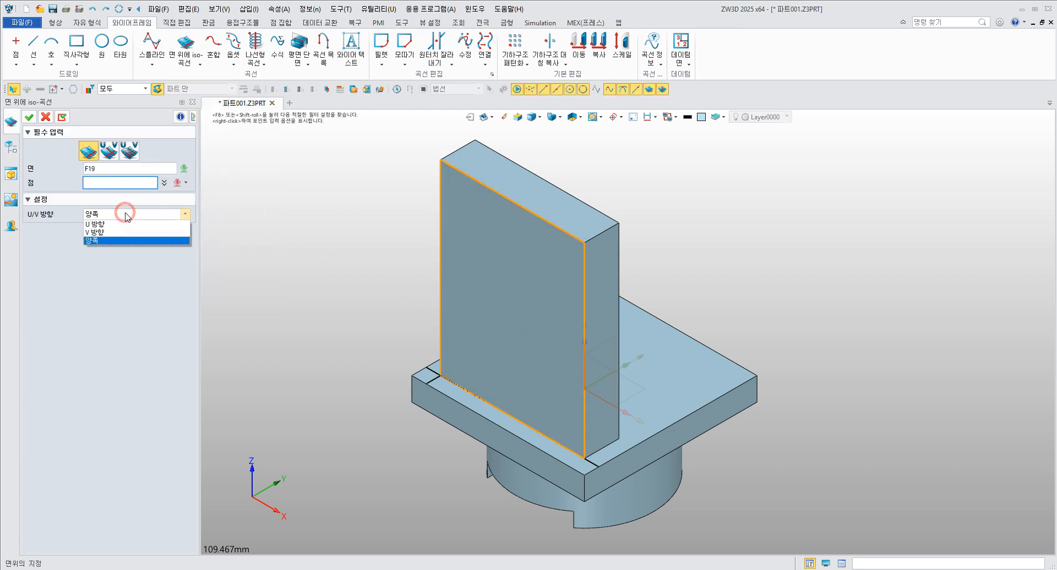
click(126, 215)
click(29, 201)
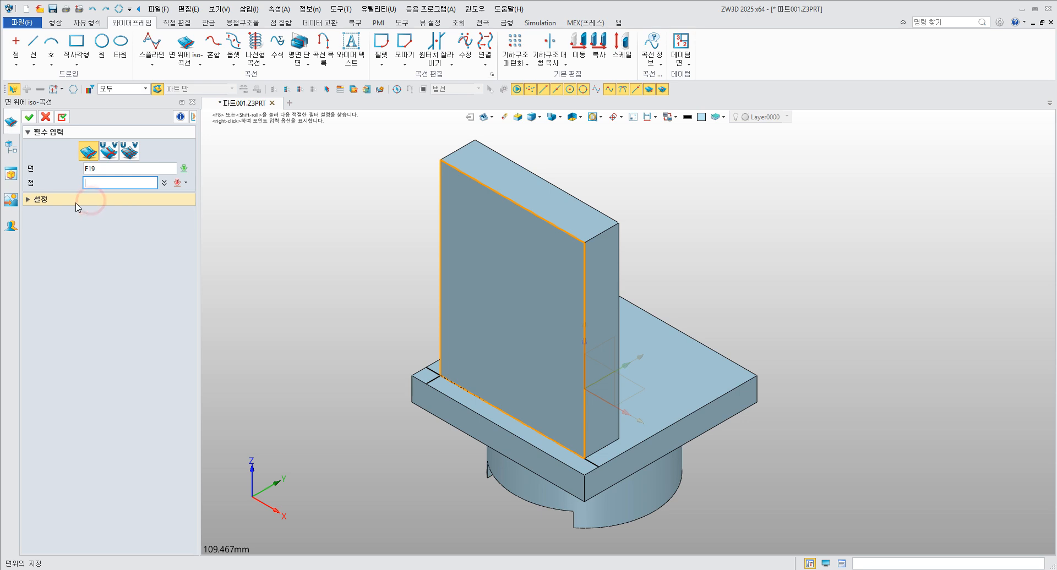
click(32, 201)
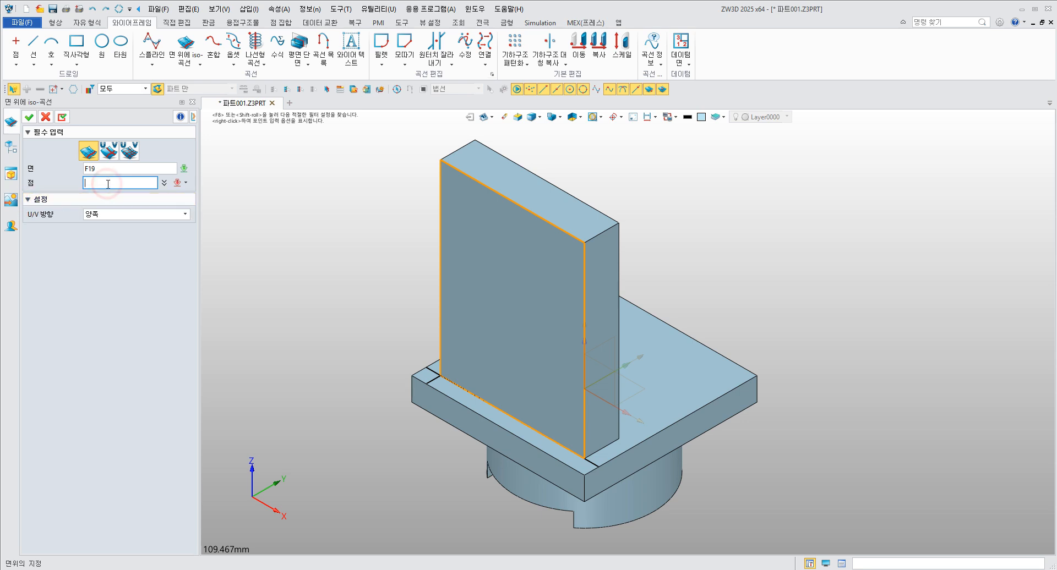
click(113, 155)
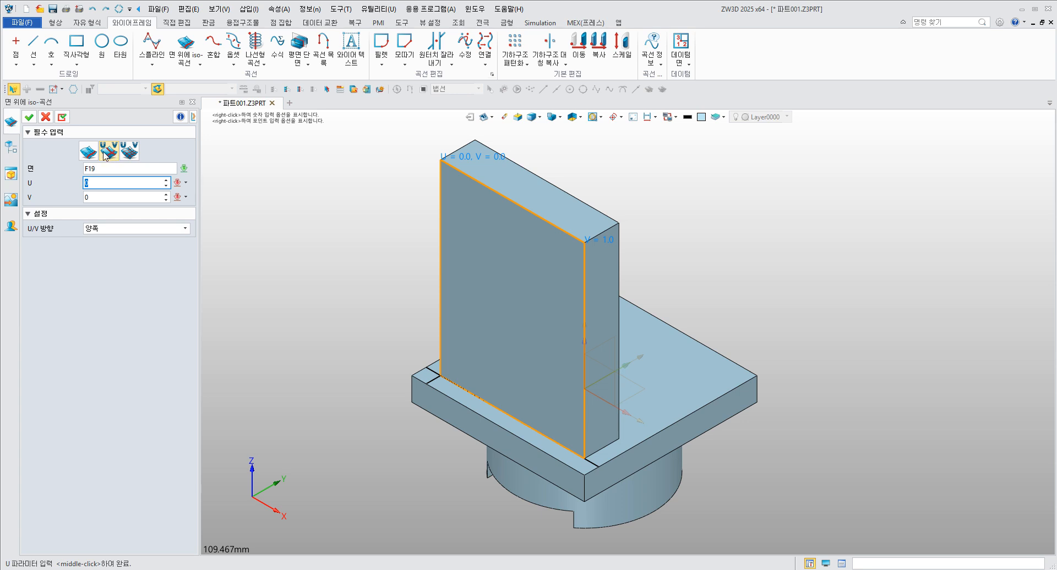
click(88, 151)
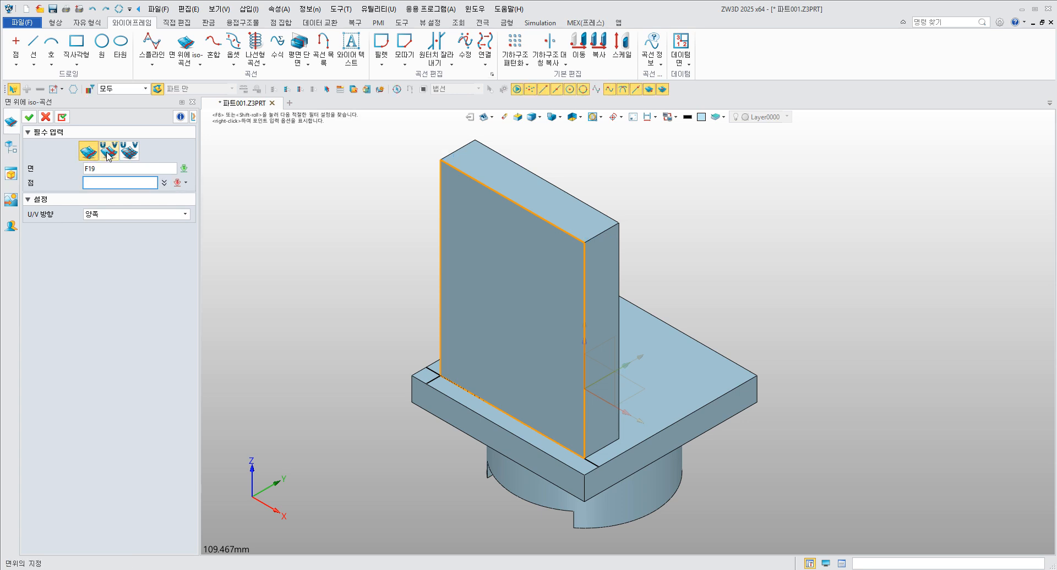
click(108, 155)
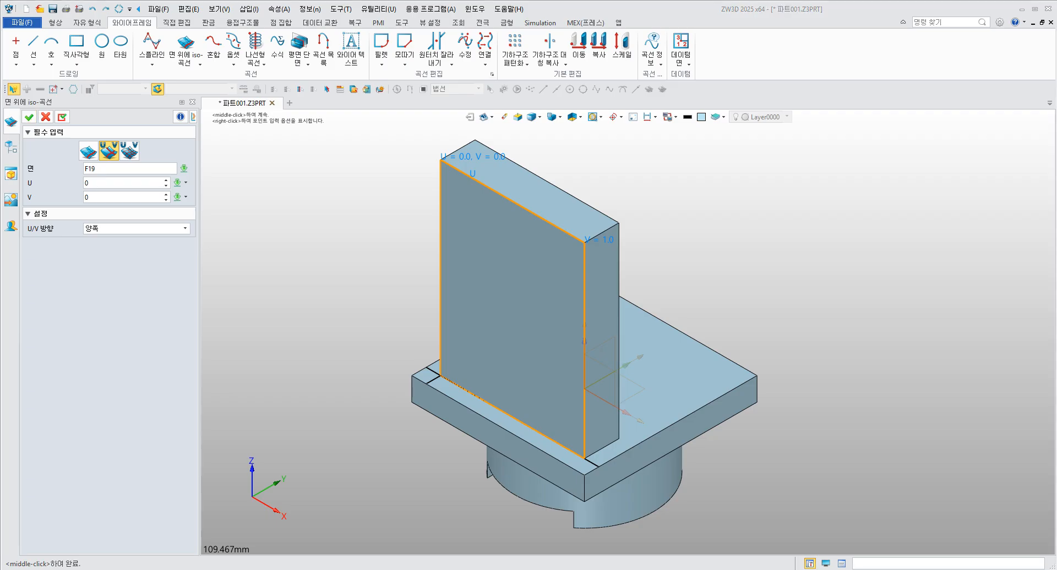
Check the U/V values in the PowerPoint manual and create the side face's iso curves with U 0.5 and V 0.5.
key(alt+Tab)
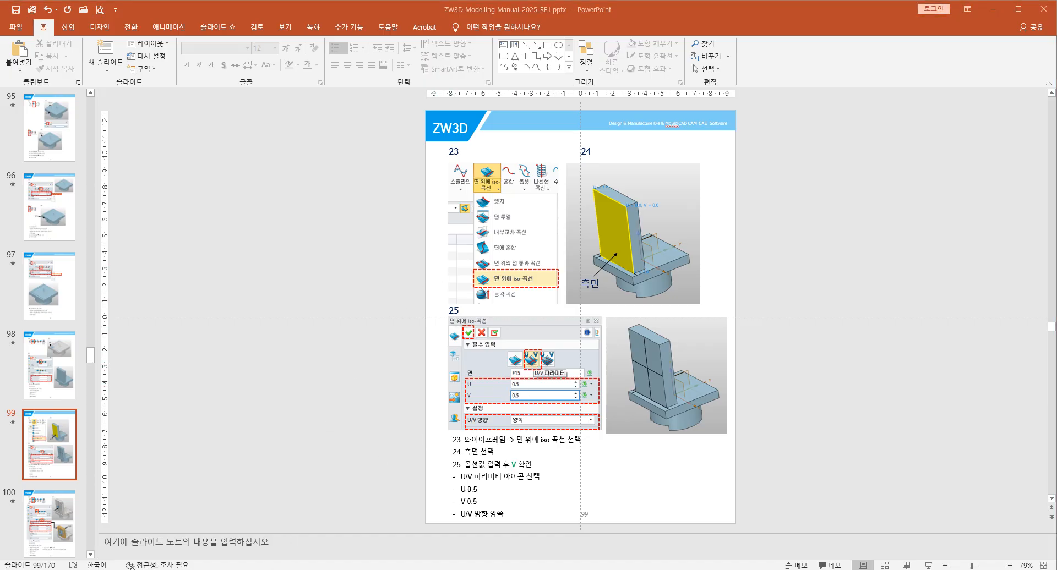
key(alt+Tab)
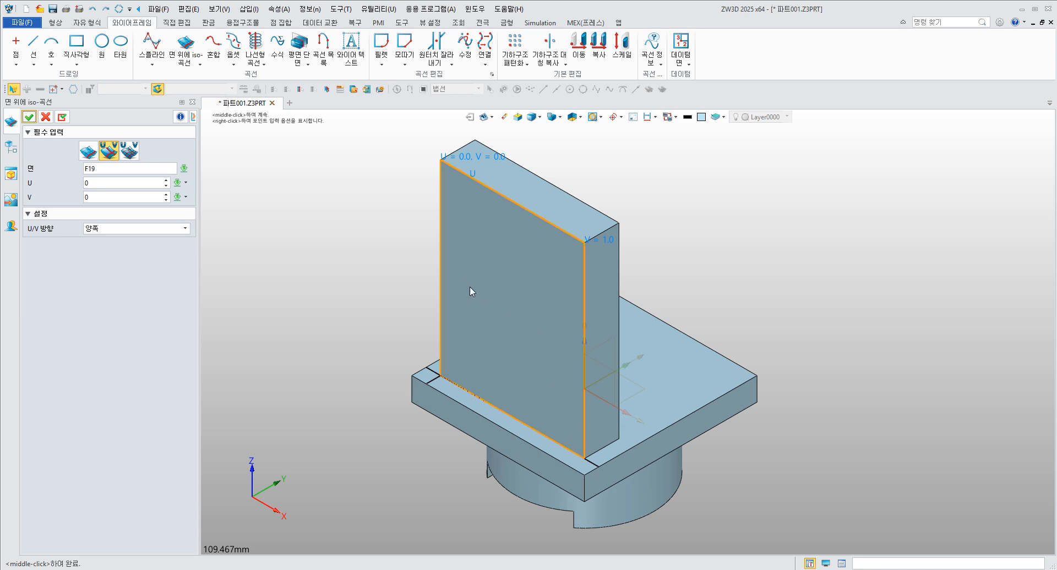
click(92, 183)
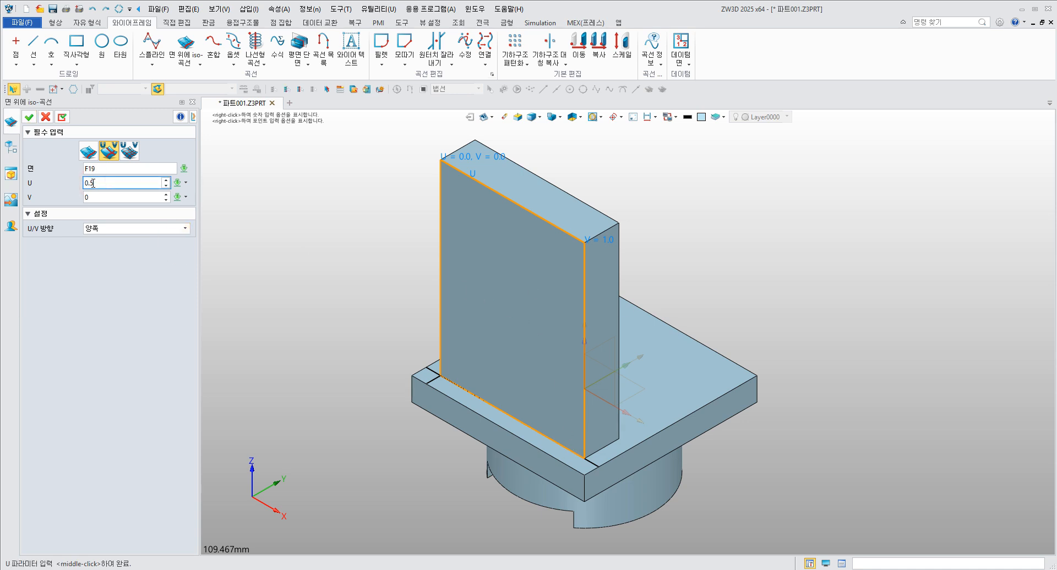
click(102, 197)
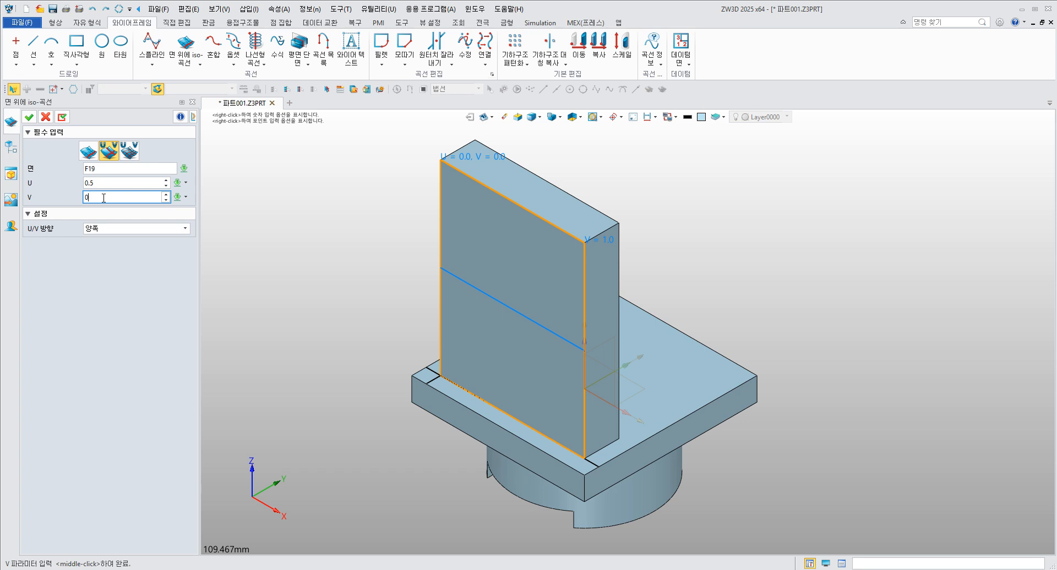
text(0.5)
key(Return)
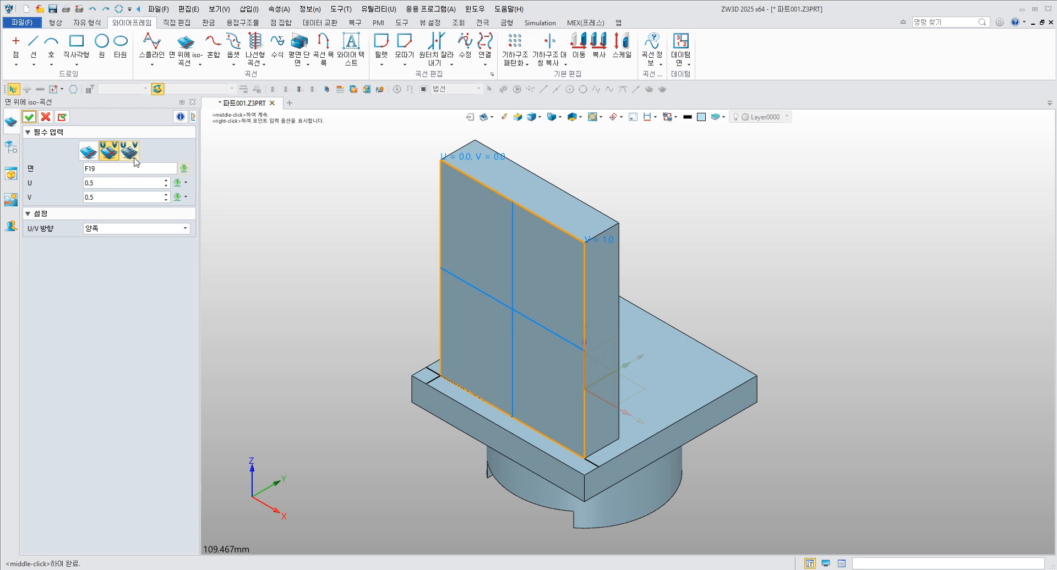
click(29, 117)
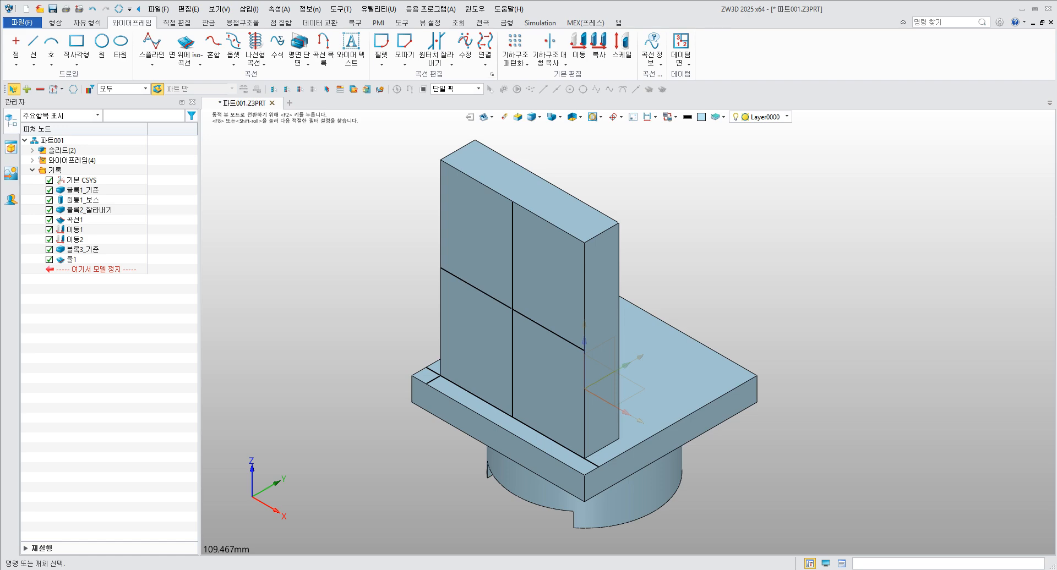
Check the next page of the PowerPoint manual and start a centre-based block in ZW3D where the side face's iso curves cross.
click(246, 537)
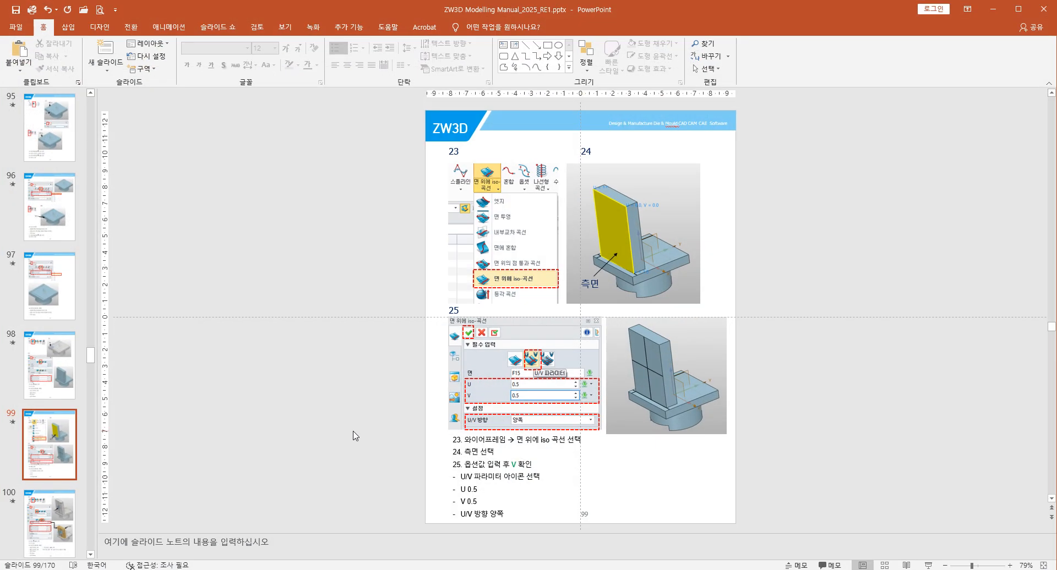
scroll(355, 435, down, 1)
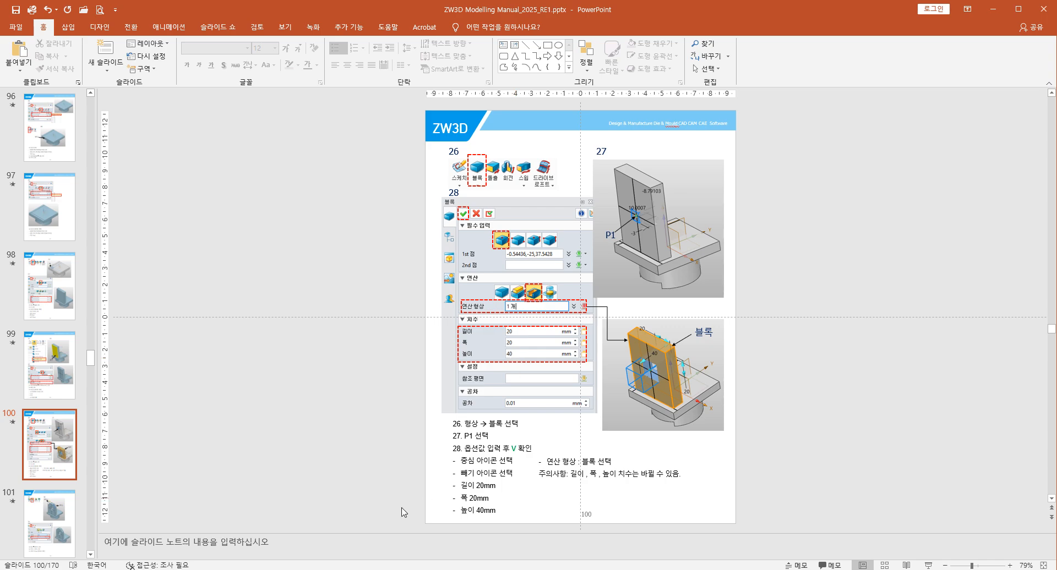
key(alt+Tab)
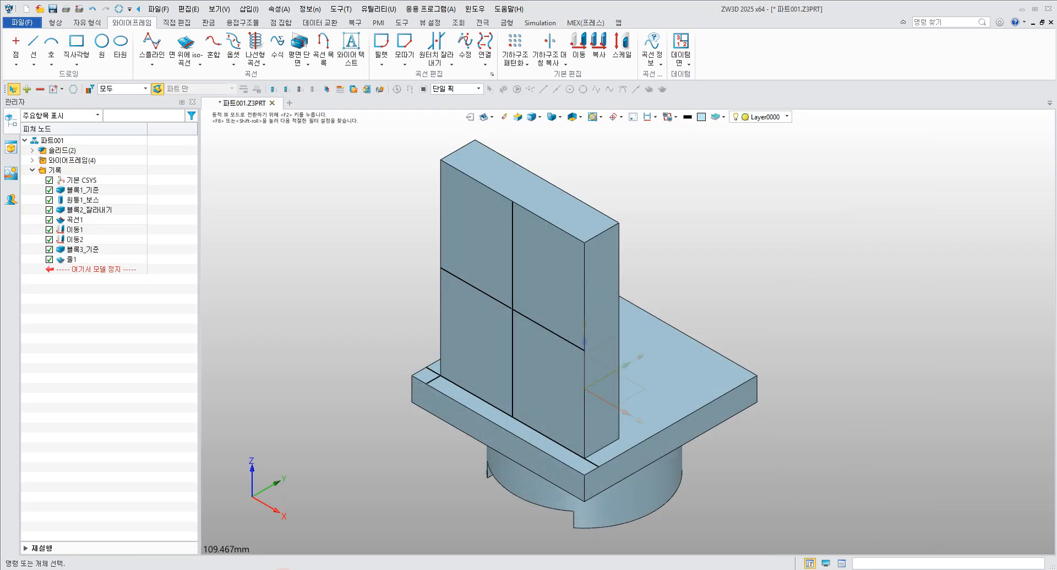
click(55, 23)
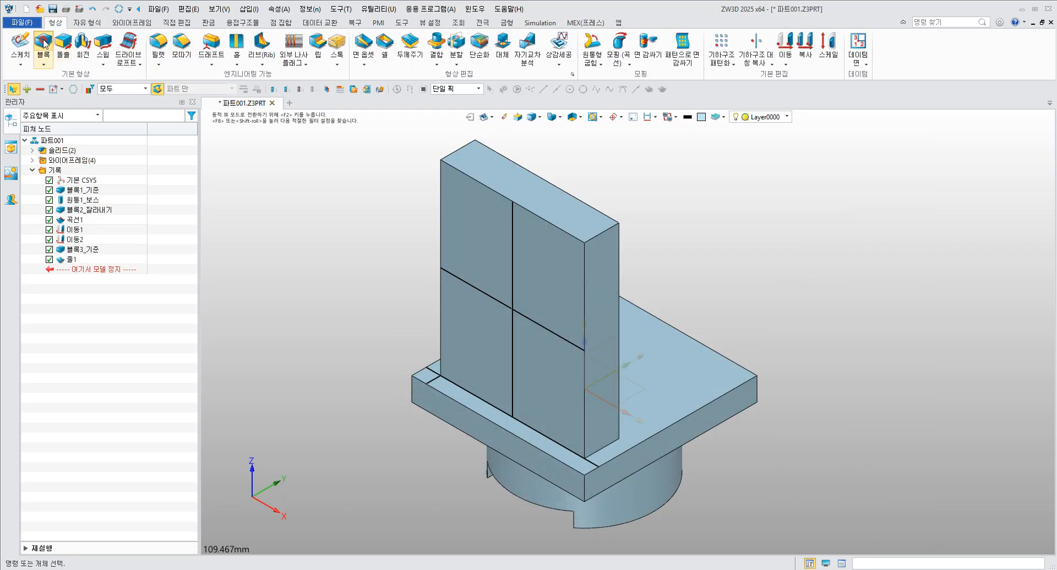
click(43, 43)
click(77, 150)
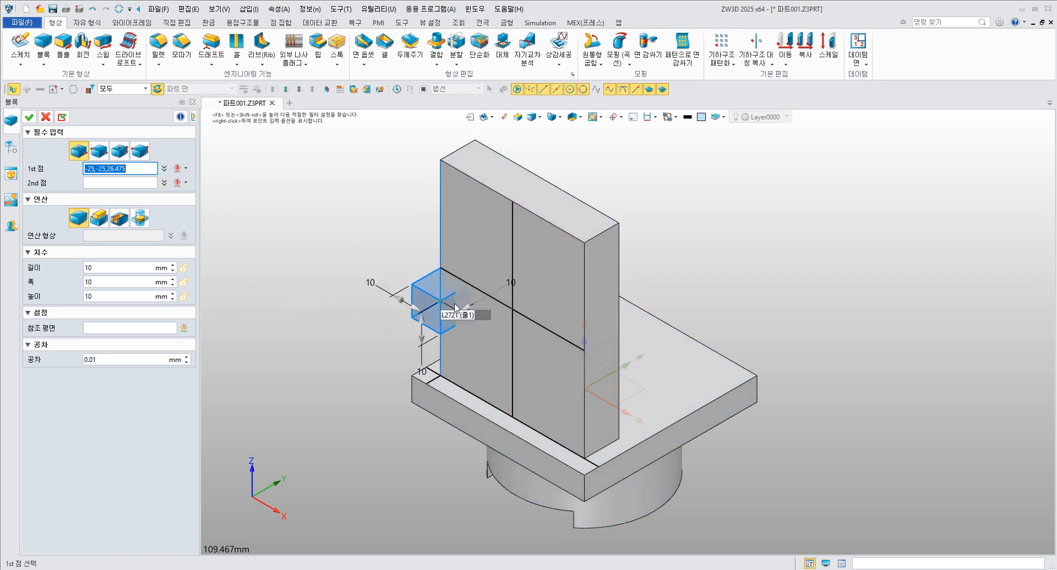
click(511, 311)
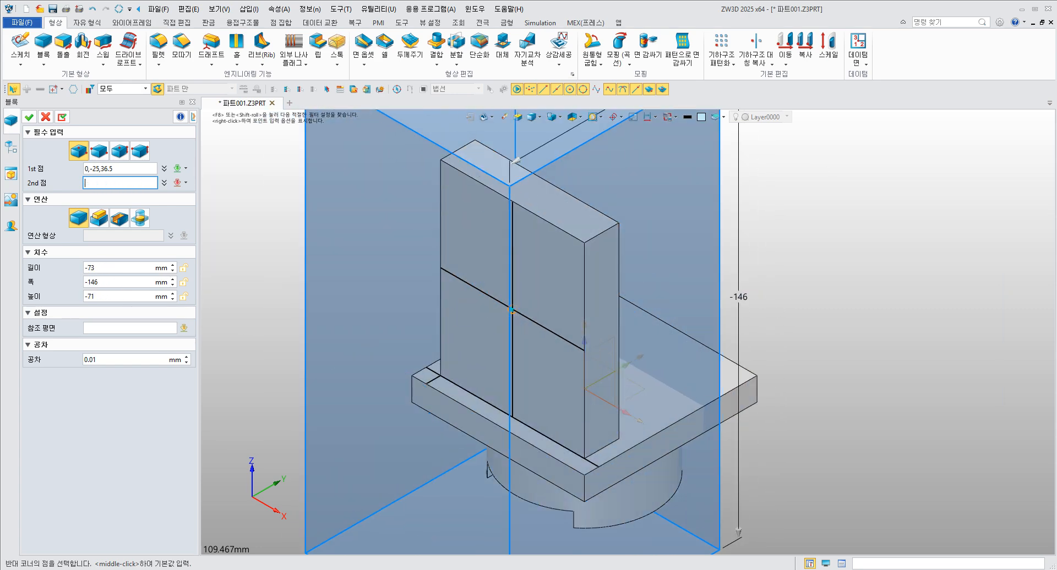
Recheck the manual and set the block to subtract, with length 20 mm, width 20 mm and height 40 mm.
key(alt+Tab)
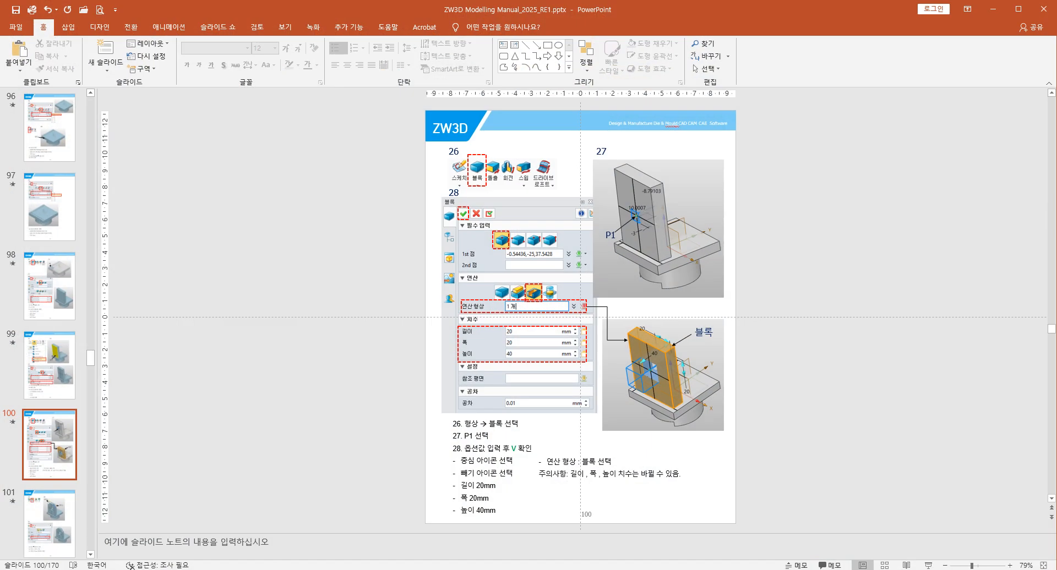
key(alt+Tab)
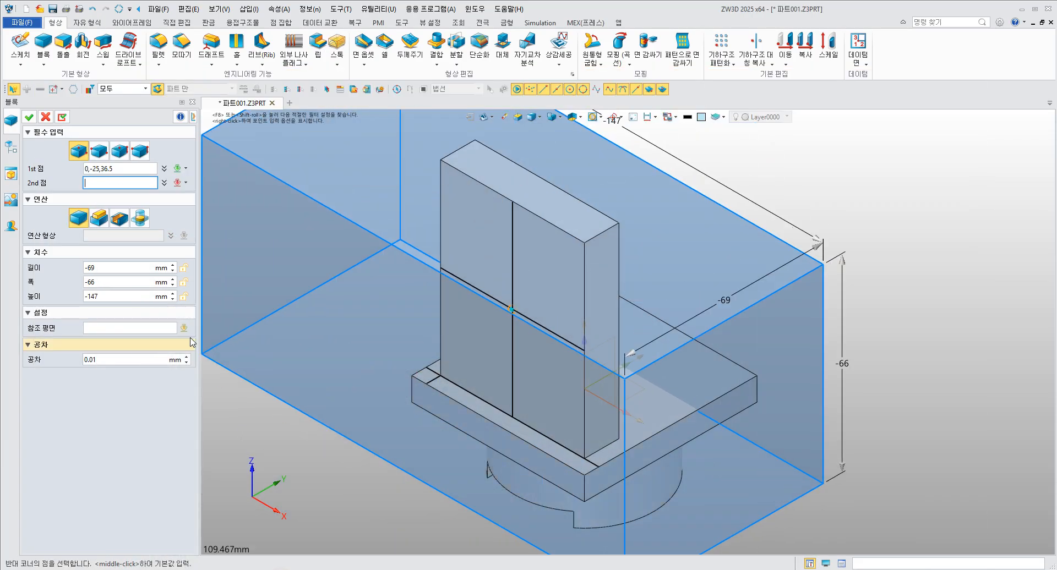
click(119, 219)
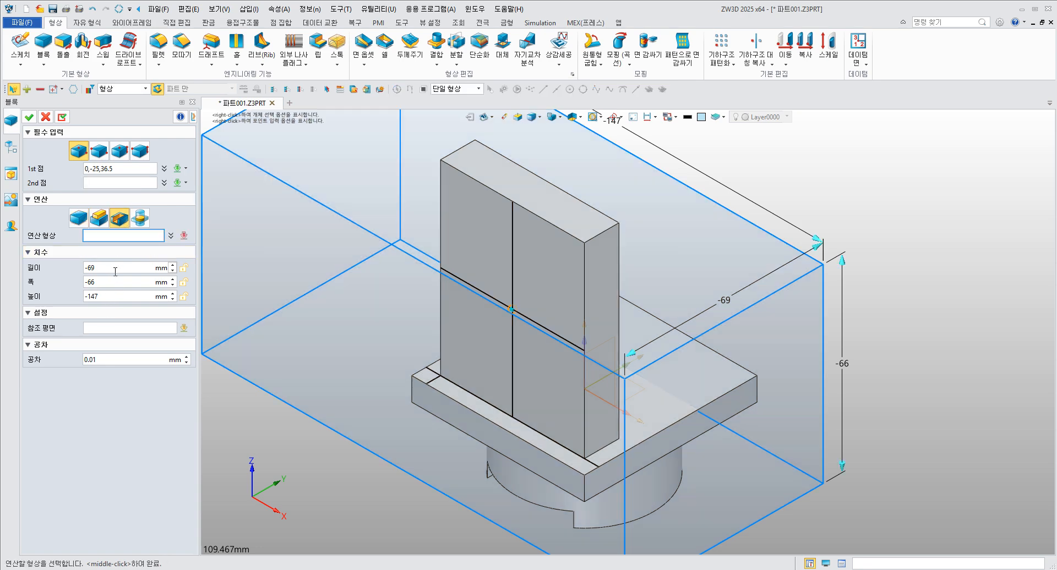
middle_click(121, 223)
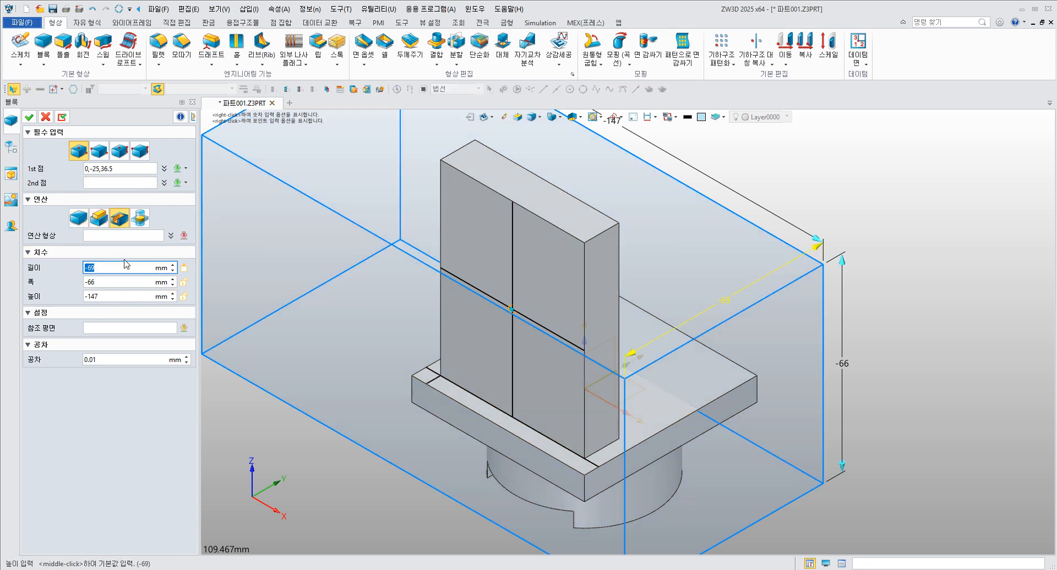
key(Return)
text(20)
key(Return)
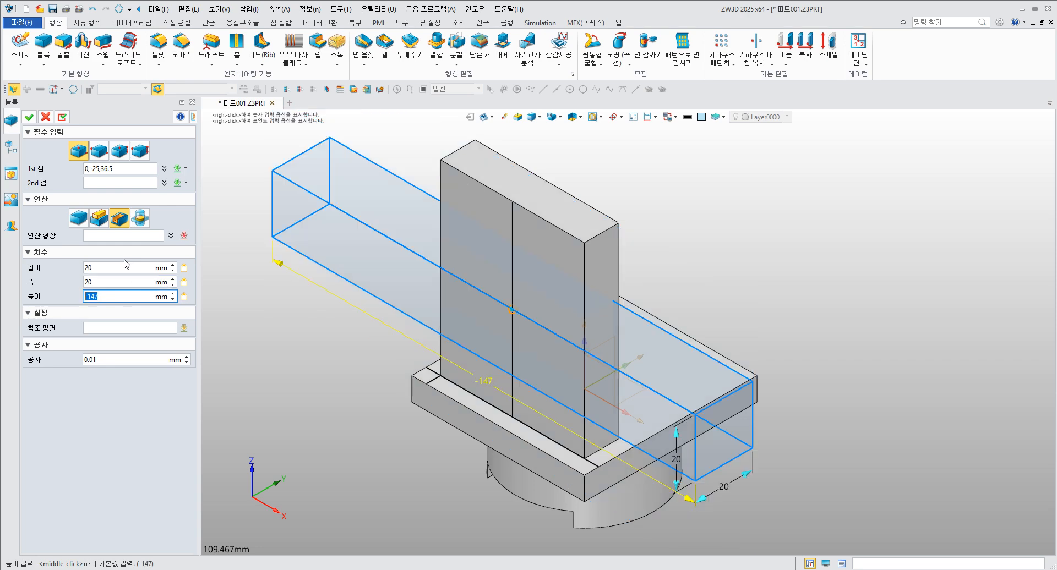
text(40)
key(Return)
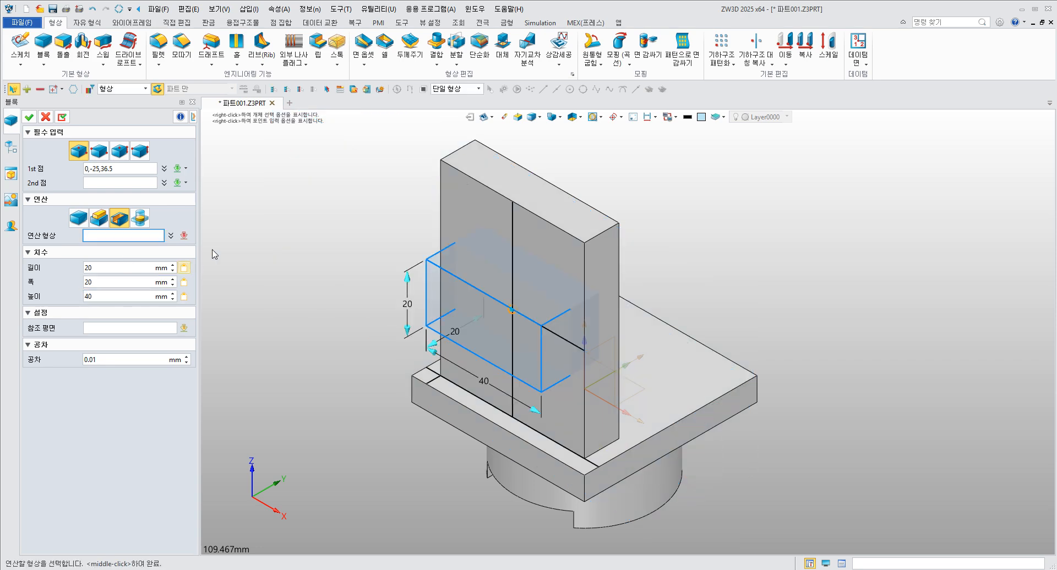
Examine the cutting block's orientation on the upright block and compare it with the illustration in the PowerPoint manual.
mouse_move(293, 238)
right_down()
mouse_move(275, 241)
mouse_move(284, 236)
right_up()
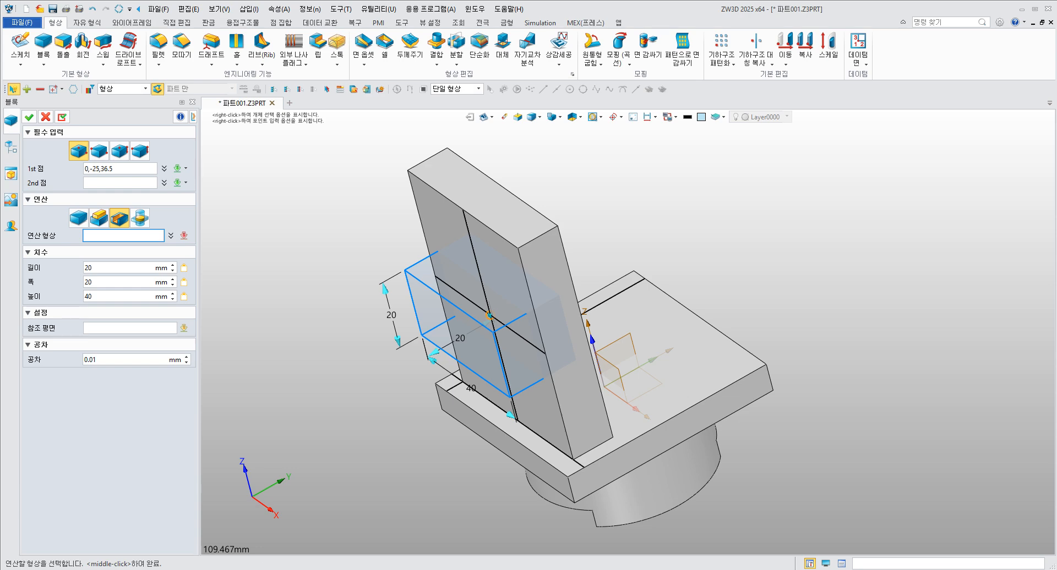
key(alt+Tab)
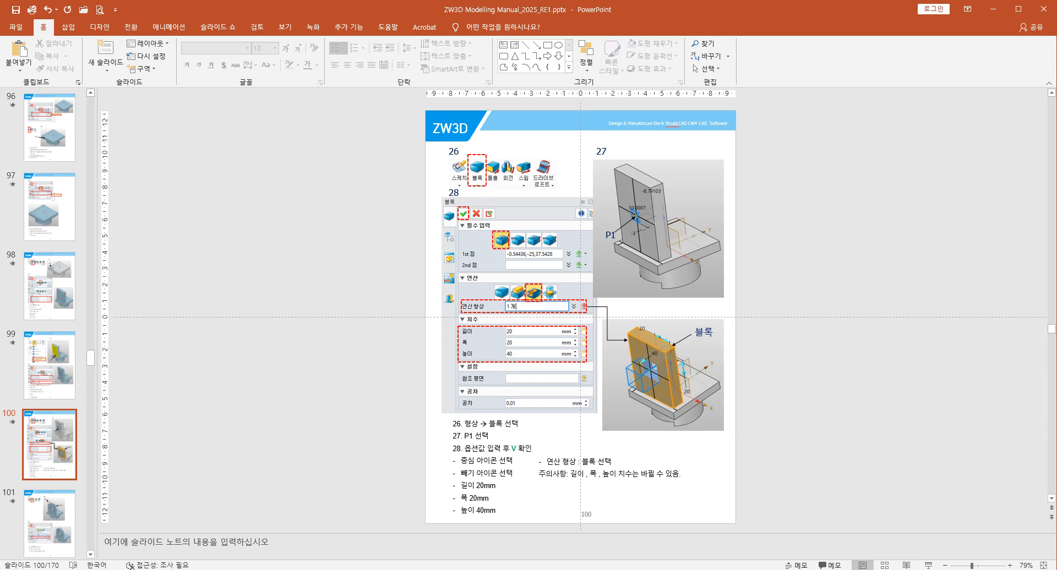
key(alt+Tab)
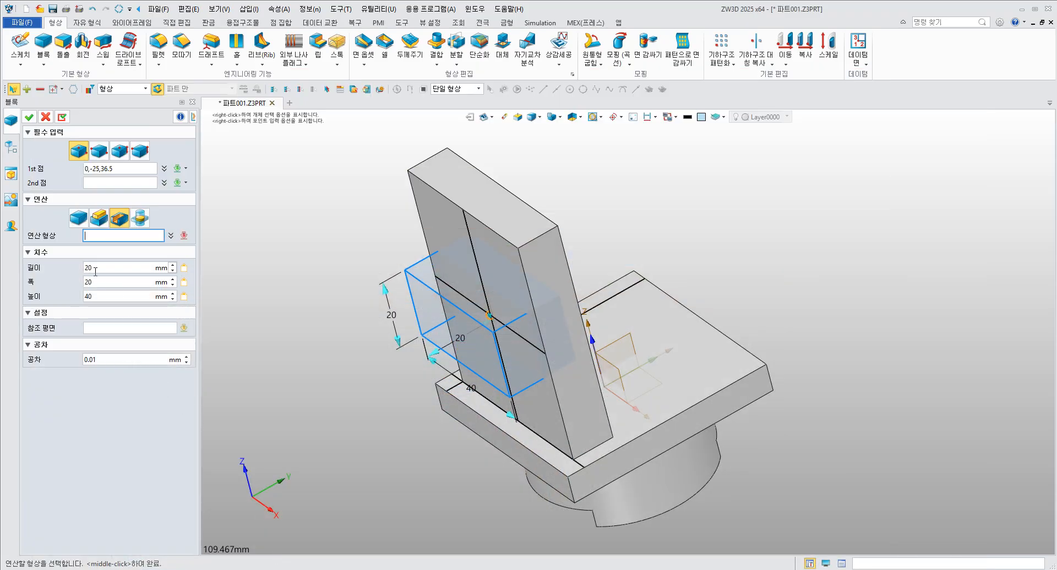
right_drag(401, 384, 484, 374)
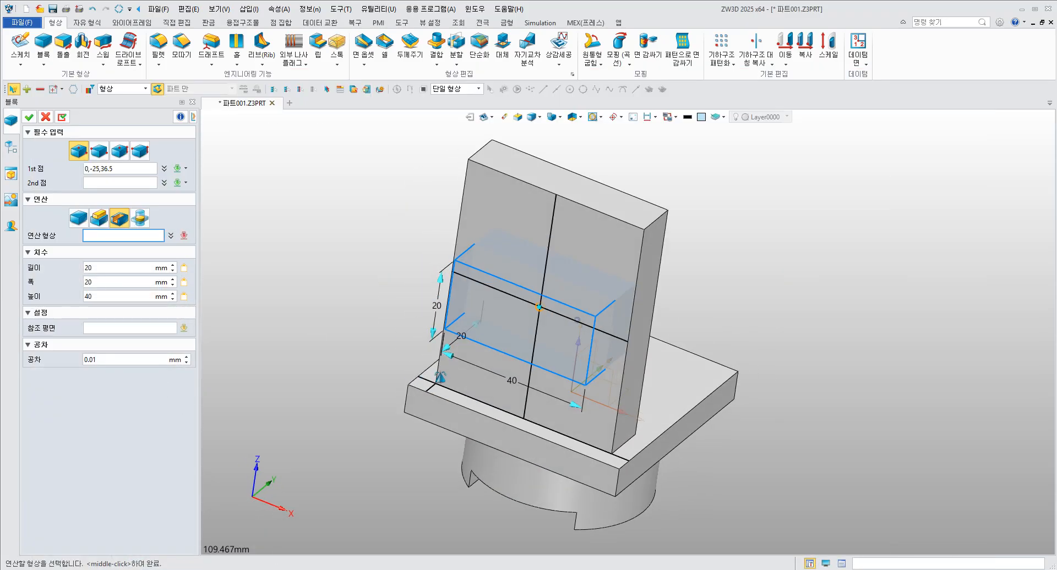
click(536, 299)
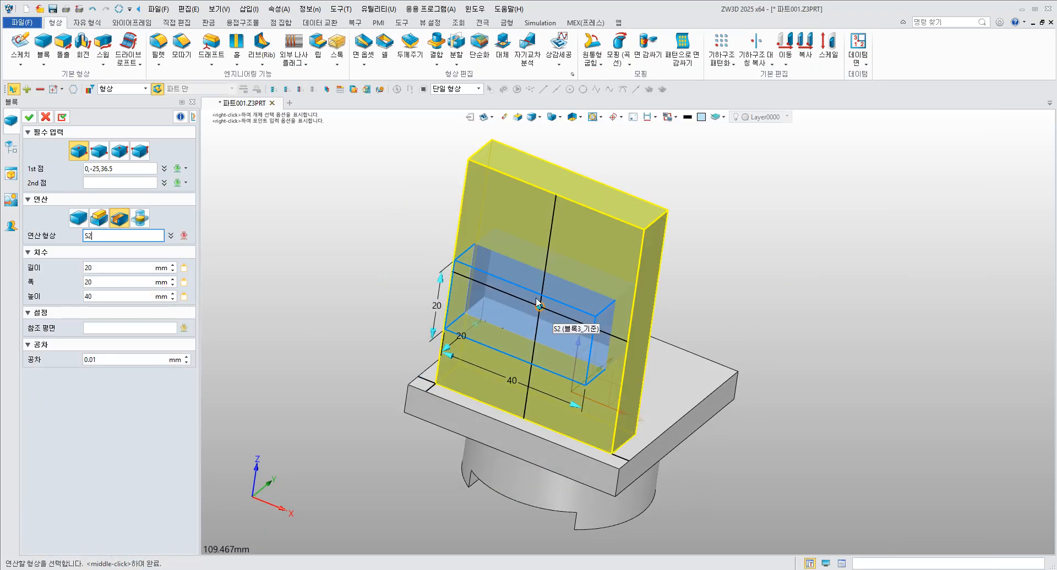
click(463, 350)
right_drag(443, 349, 313, 357)
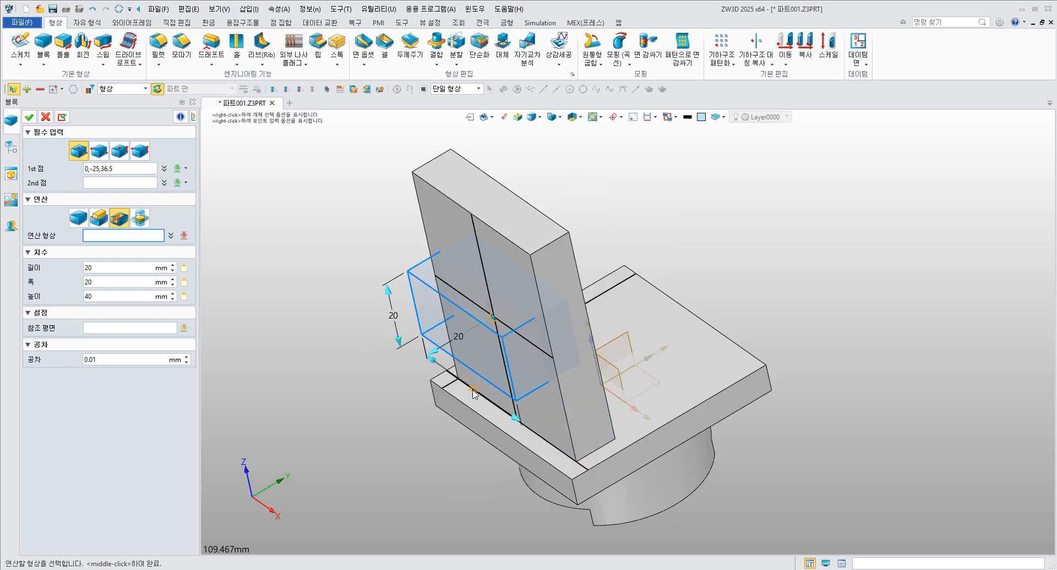
Set the cutting block's height to 20 mm and its length to 40 mm so it runs through the upright block.
click(98, 296)
text(20)
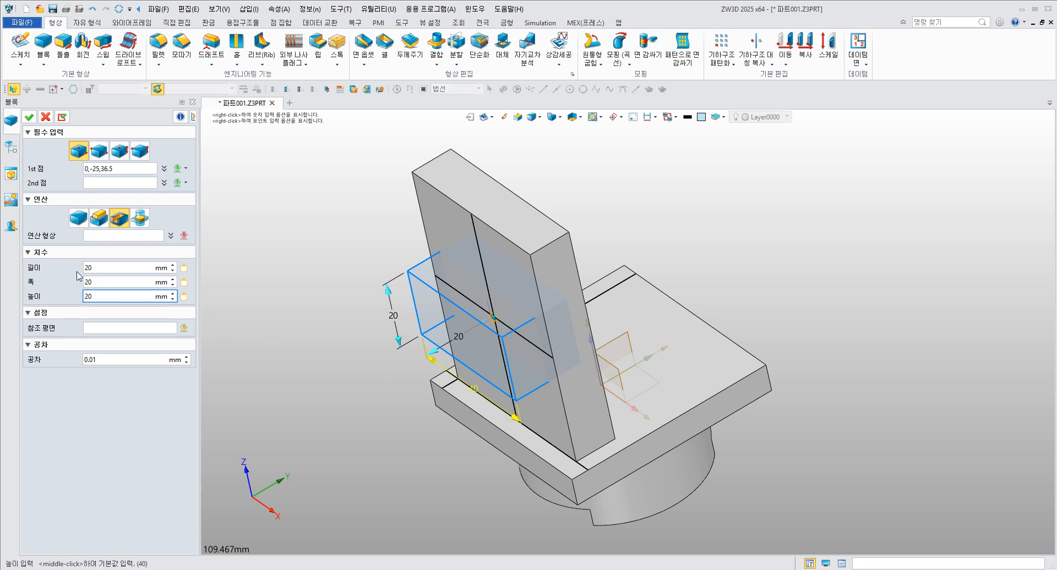
click(113, 282)
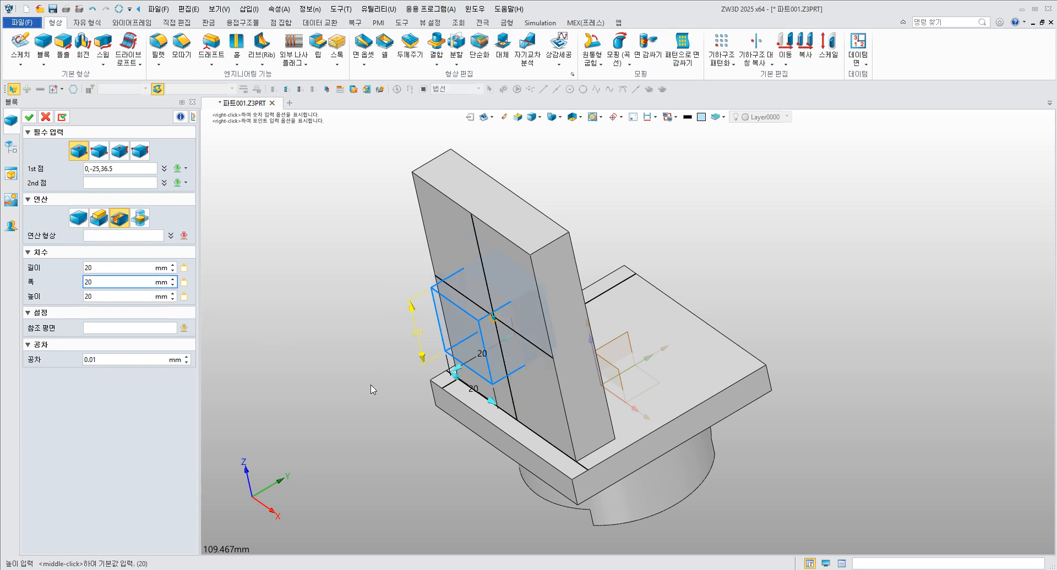
click(485, 359)
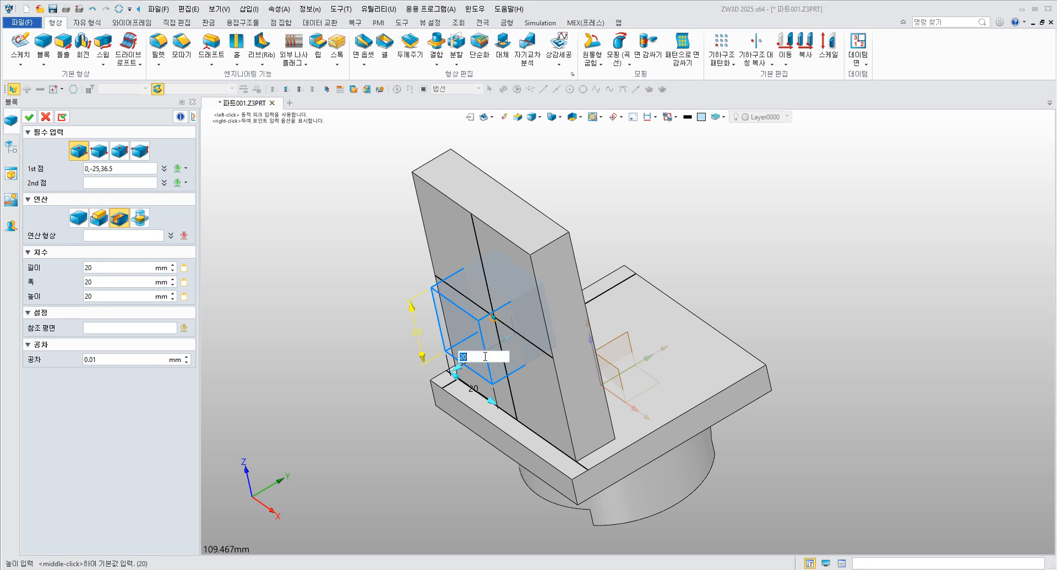
text(40)
key(Return)
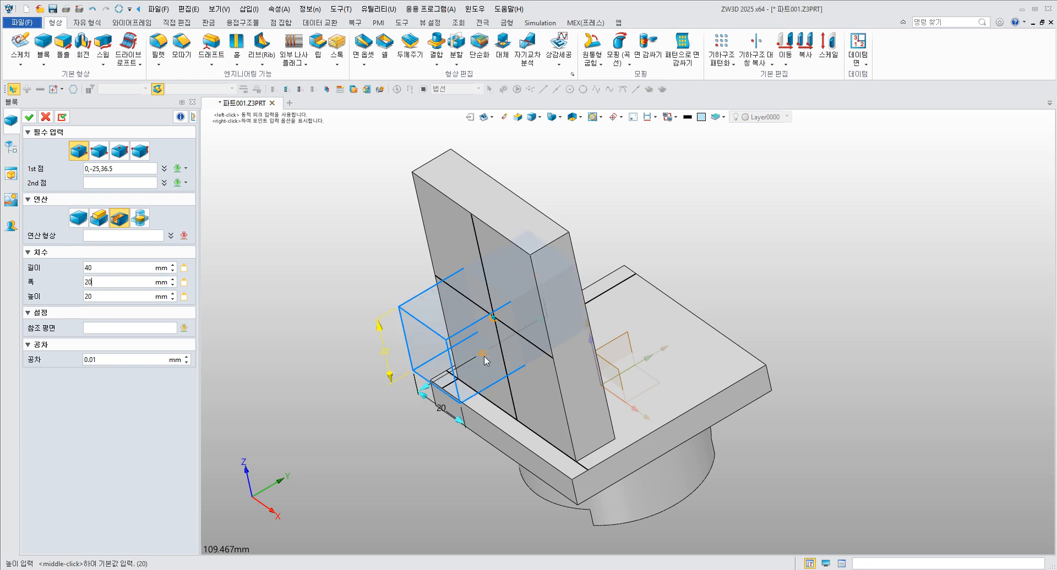
Examine the cutting block from several angles and compare its length, width and height directions with the PowerPoint manual.
mouse_move(344, 316)
middle_down()
mouse_move(325, 317)
mouse_move(332, 315)
middle_up()
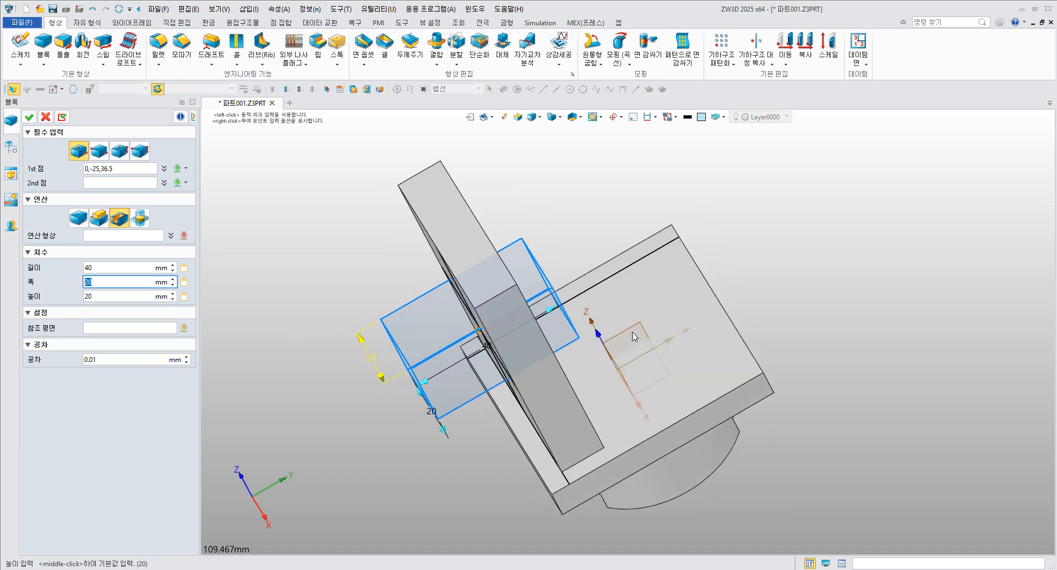
key(ctrl+Home)
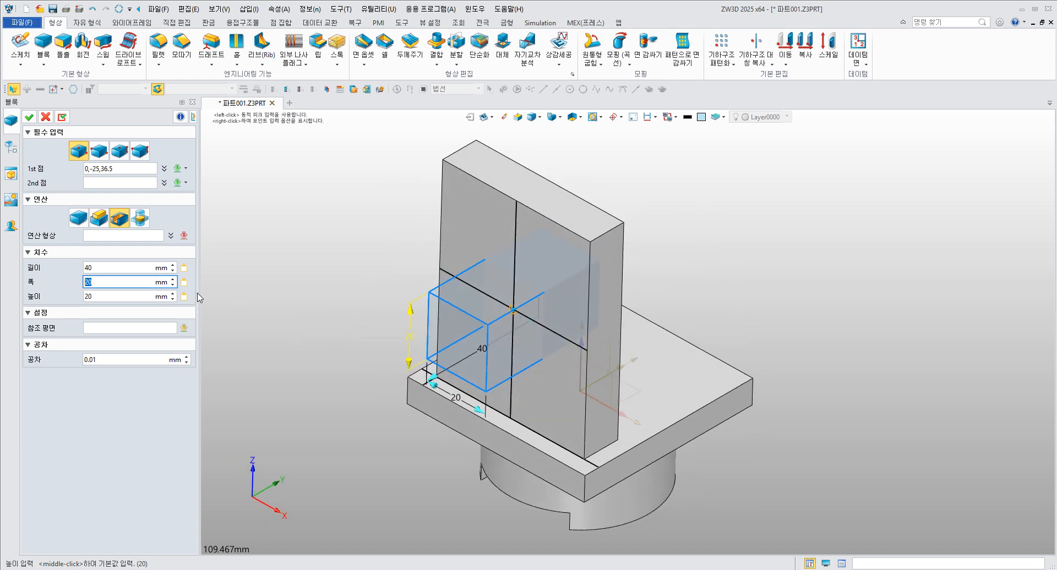
click(102, 268)
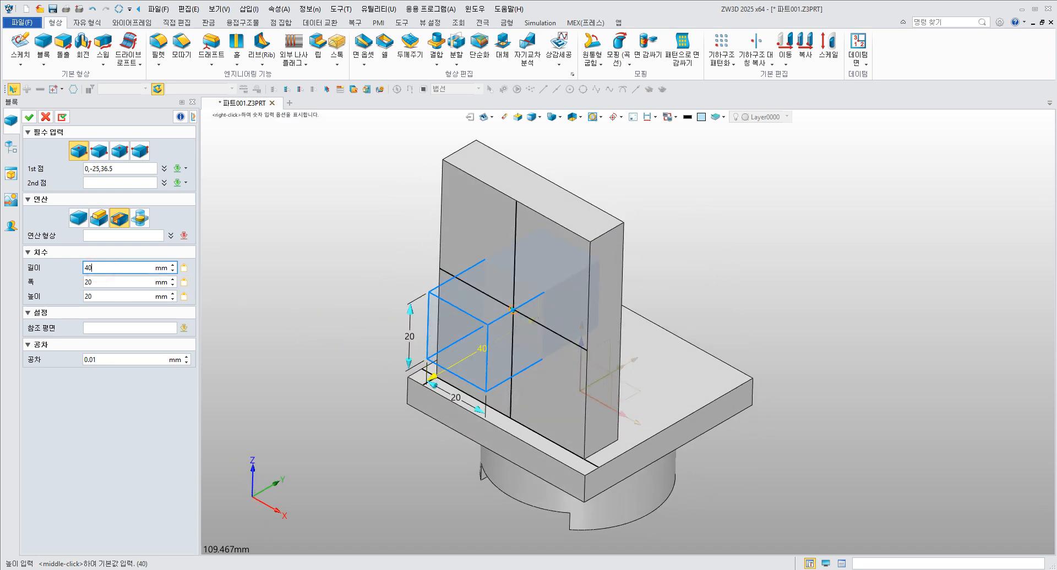
key(alt+Tab)
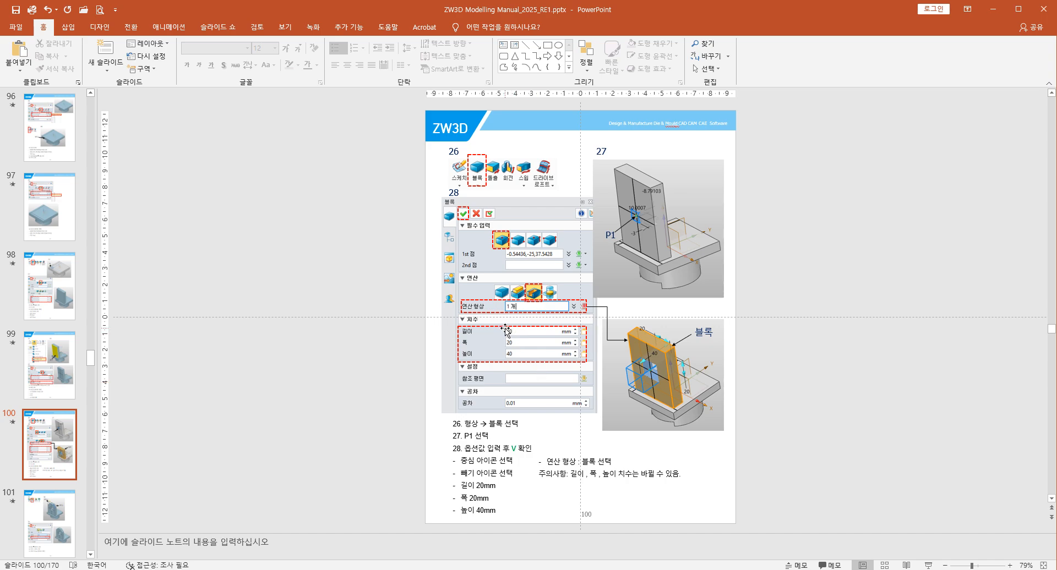
key(alt+Tab)
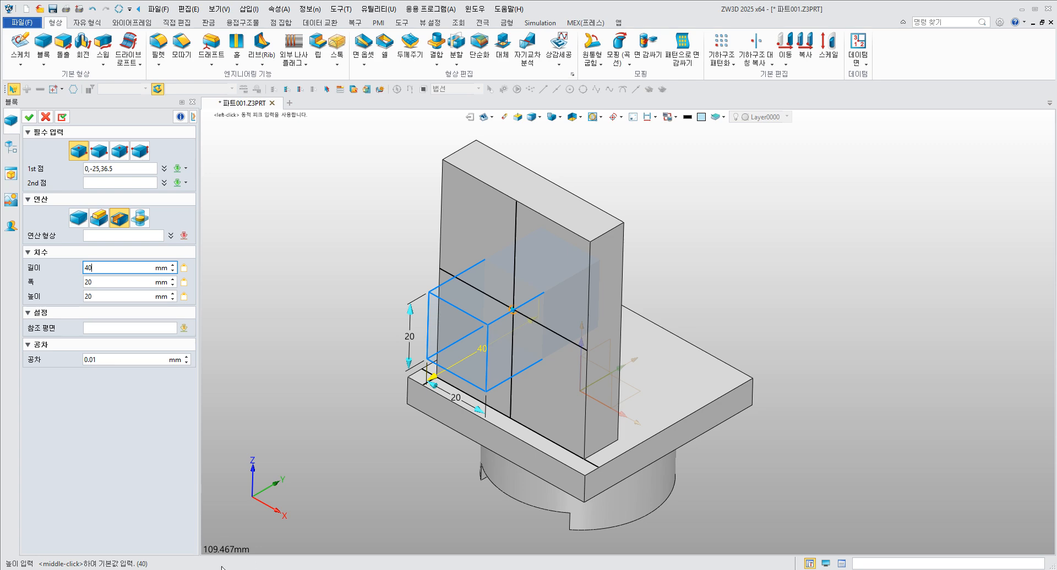
key(alt+Tab)
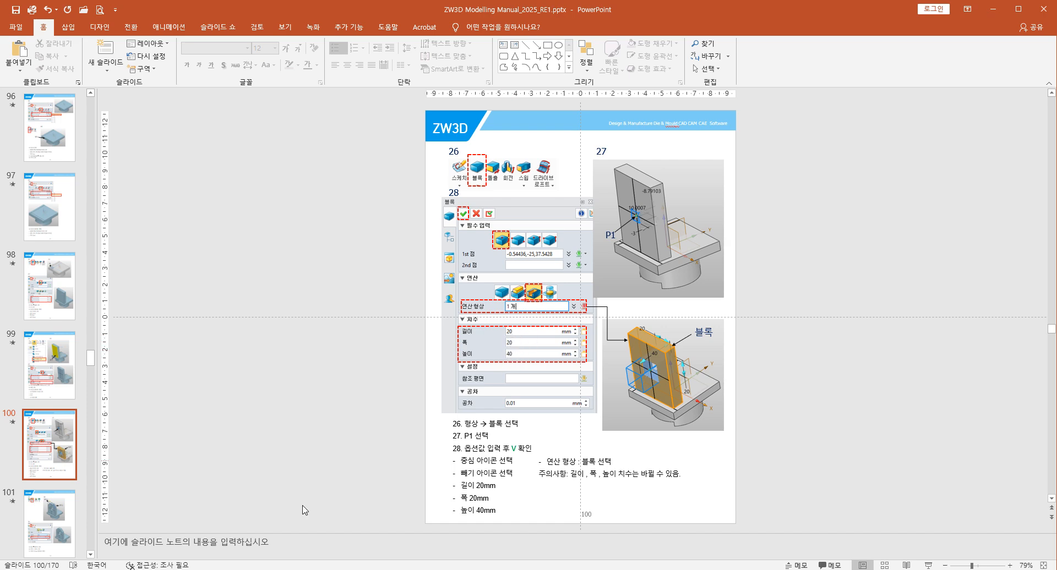
key(alt+Tab)
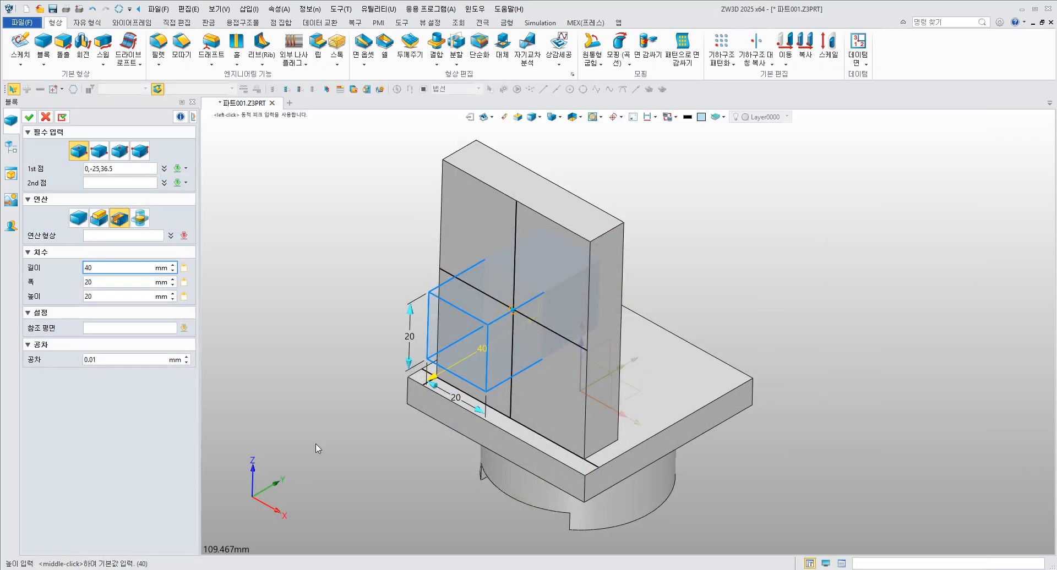
middle_drag(349, 424, 304, 424)
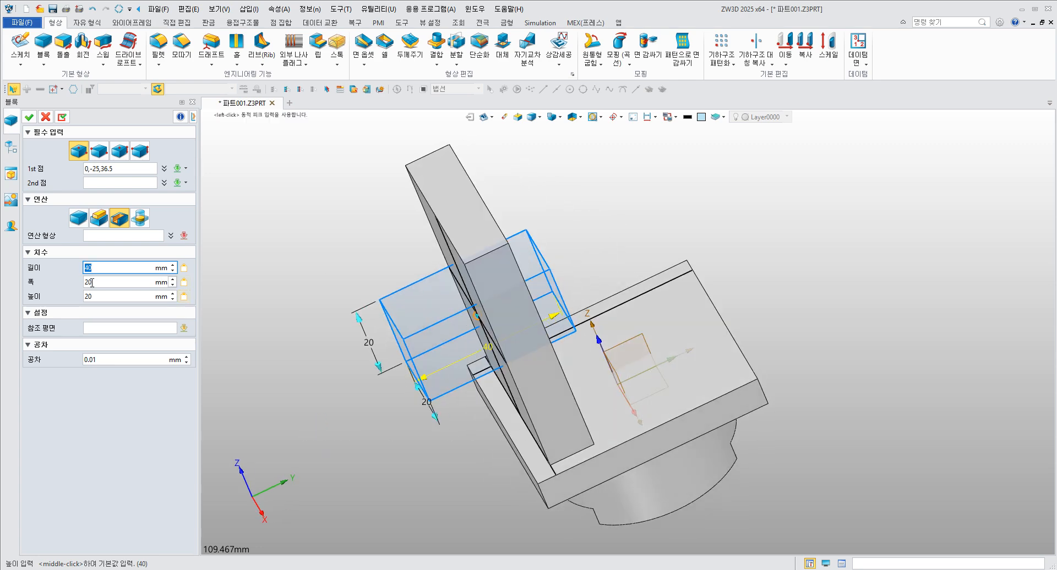
click(110, 269)
right_click(292, 281)
click(335, 250)
click(134, 282)
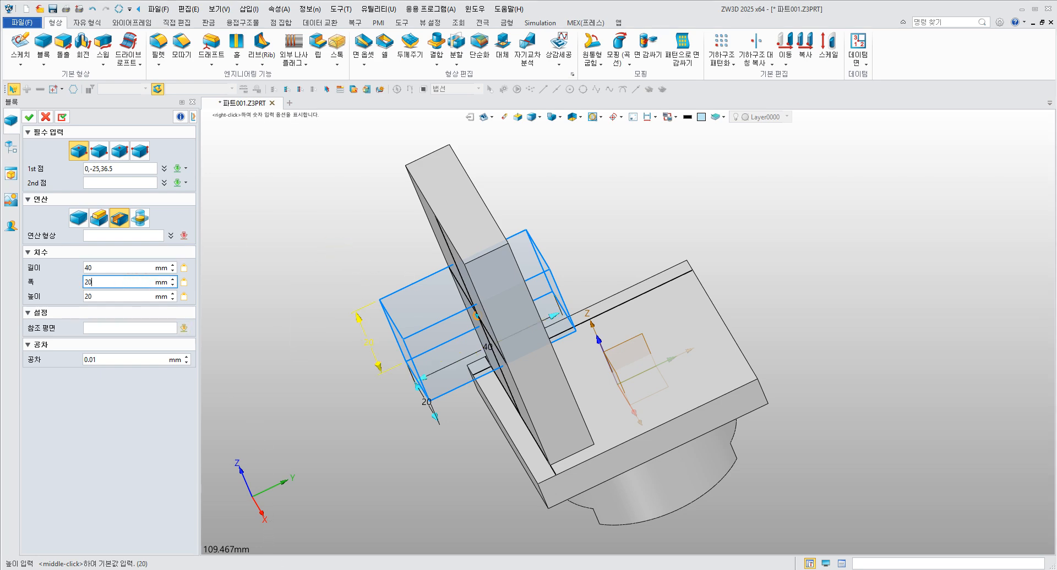
key(alt+Tab)
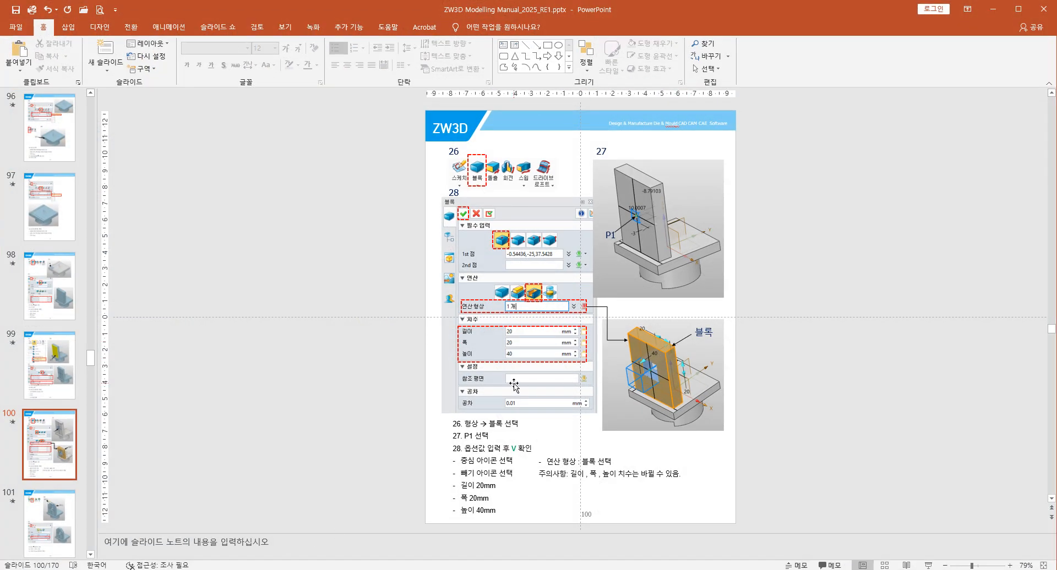
Draw a diagonal line about 11.8 cm wide and 5.6 cm high beside the manual slide's dimension settings, and return to ZW3D.
click(541, 48)
mouse_move(258, 249)
mouse_down()
mouse_move(420, 313)
mouse_move(451, 340)
mouse_up()
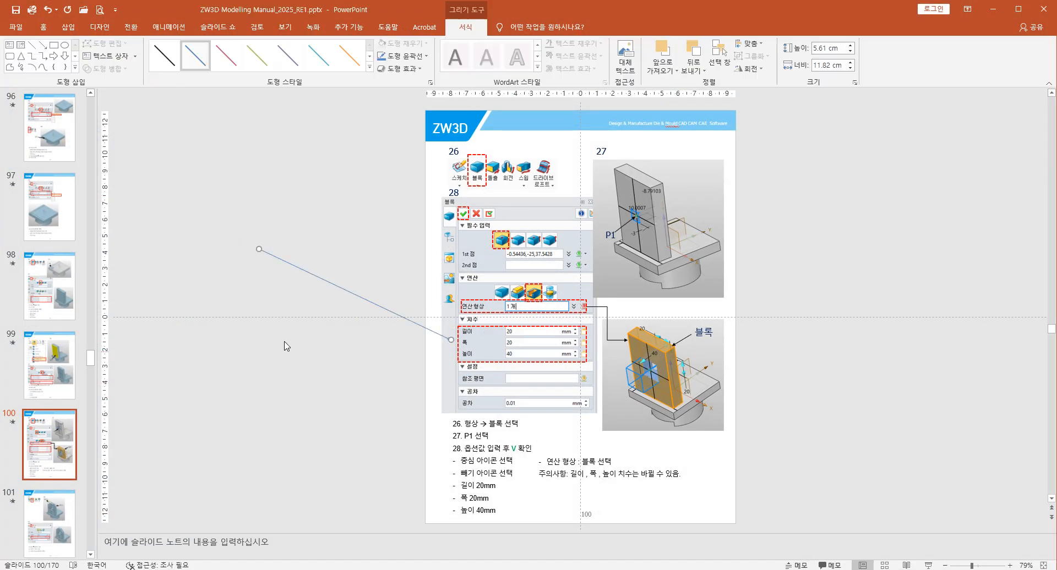
click(353, 373)
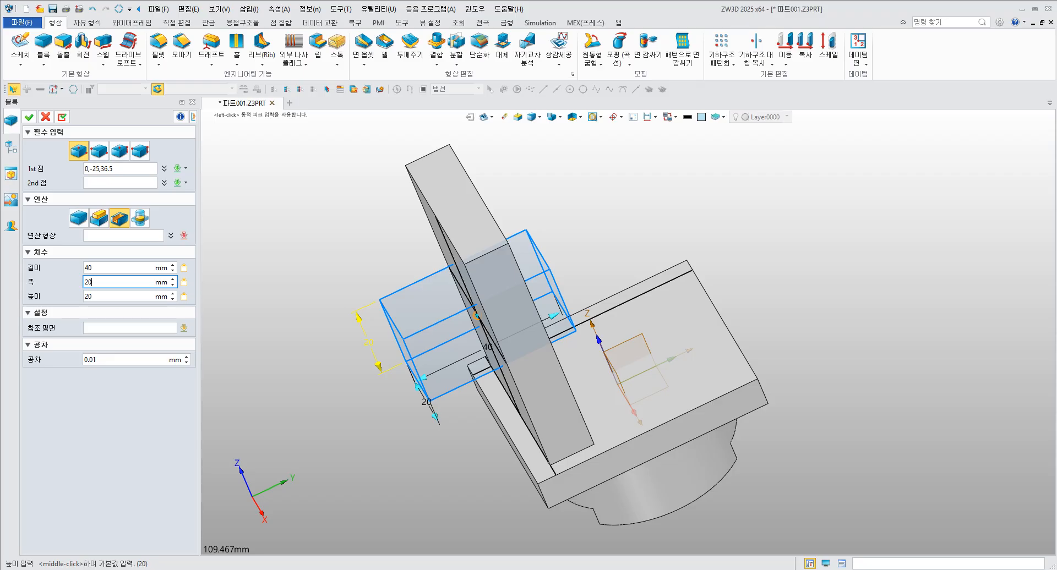
mouse_move(330, 324)
middle_down()
mouse_move(321, 321)
mouse_move(349, 309)
mouse_move(351, 319)
middle_up()
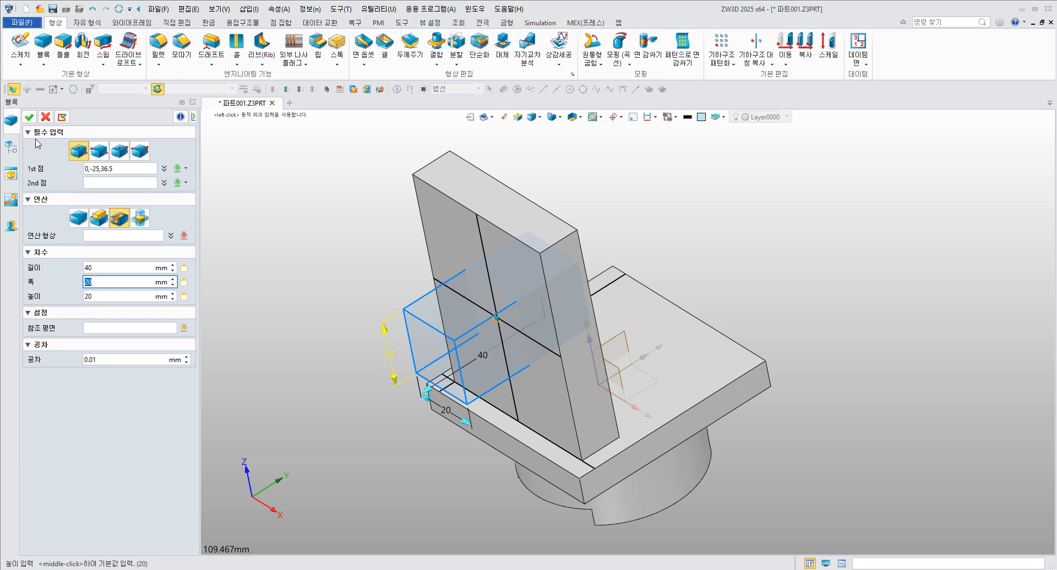
Subtract the 40 × 20 × 20 mm cutting block from the upright block by choosing the upright block as the operation body, and finish the block.
click(29, 117)
click(108, 282)
click(113, 298)
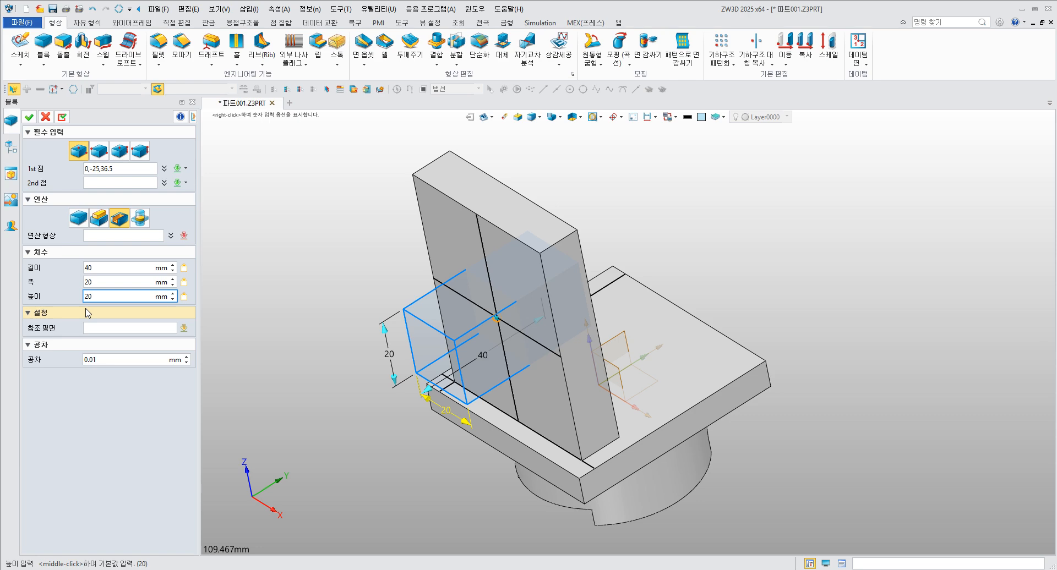
middle_click(267, 295)
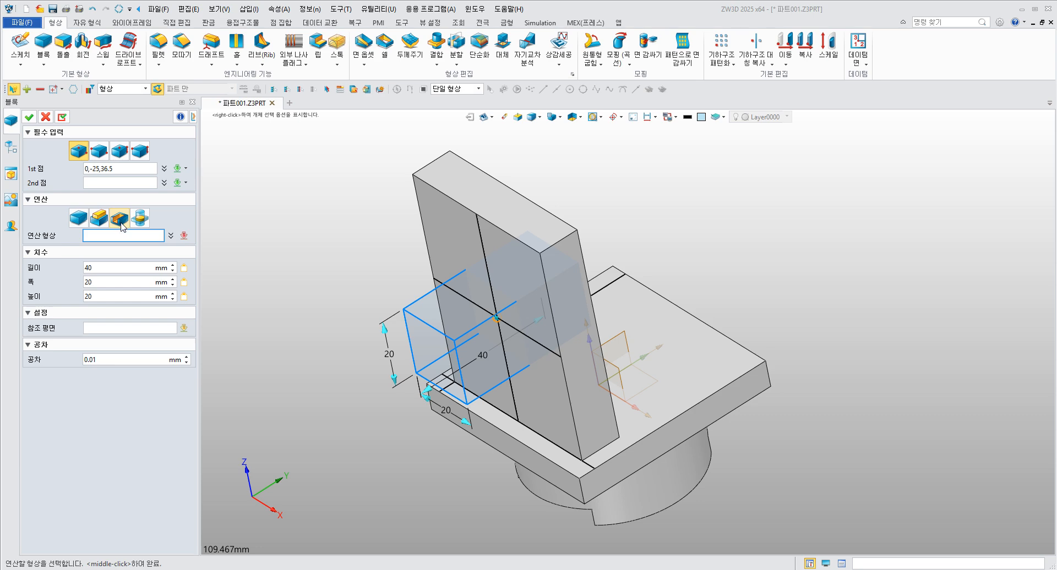
click(515, 443)
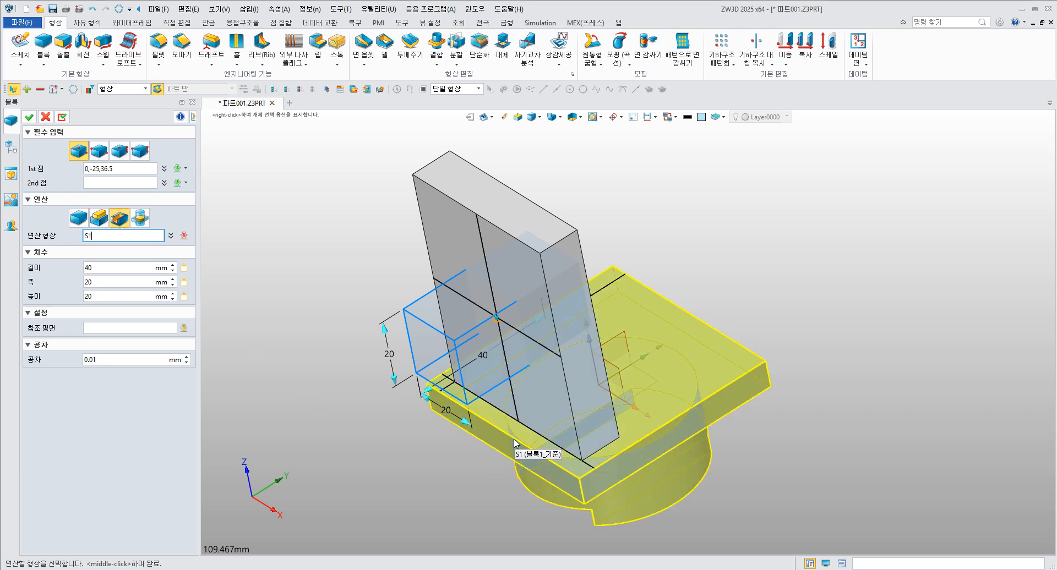
click(581, 405)
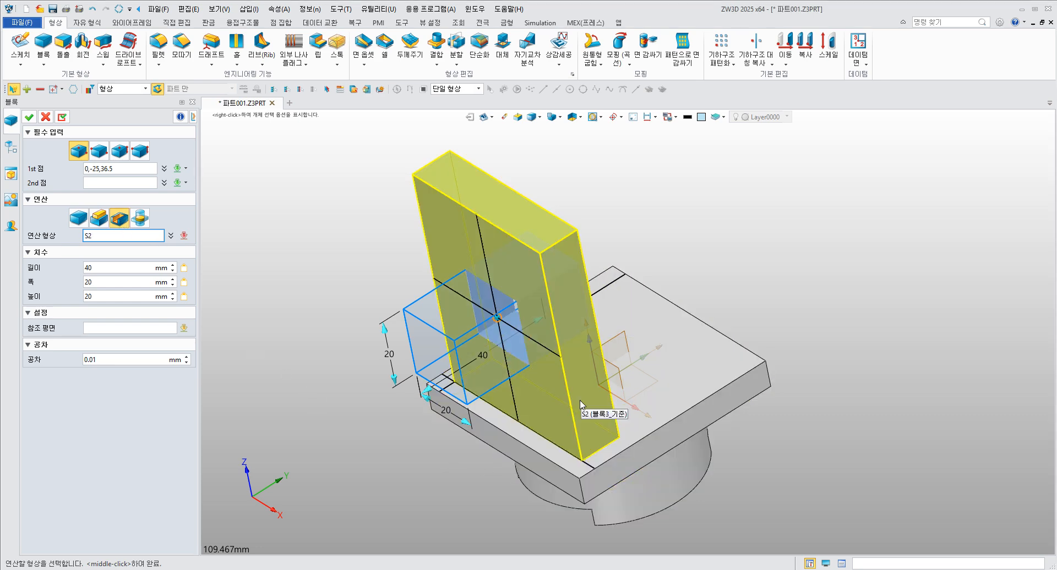
click(118, 221)
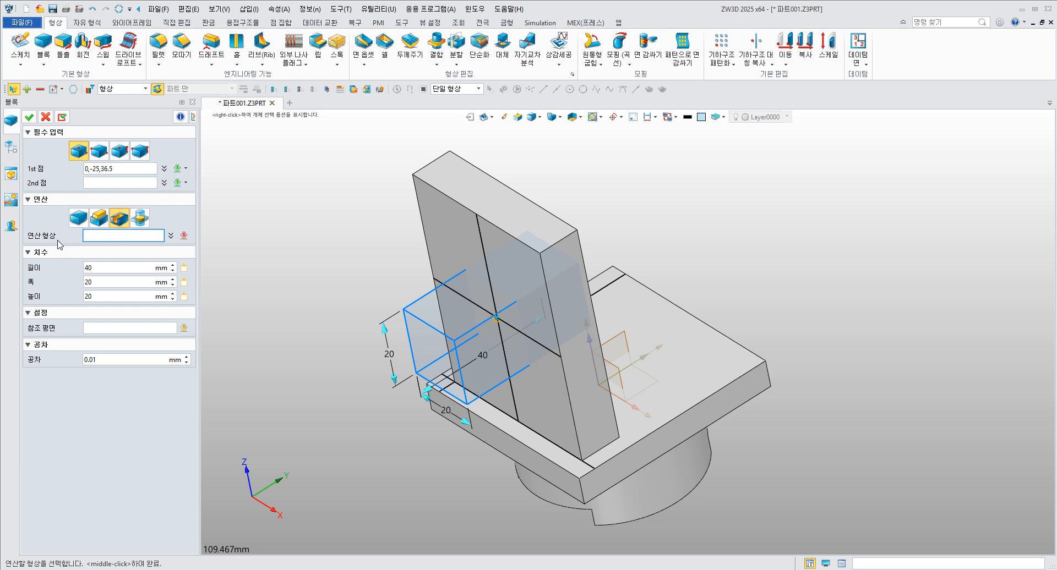
click(447, 212)
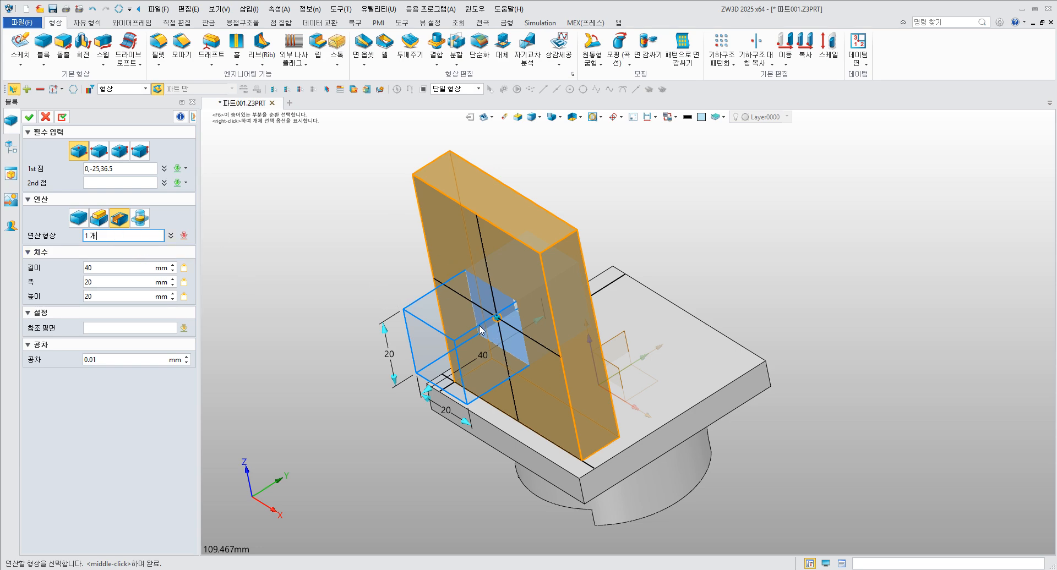
mouse_move(375, 299)
right_down()
mouse_move(309, 348)
mouse_move(381, 303)
right_up()
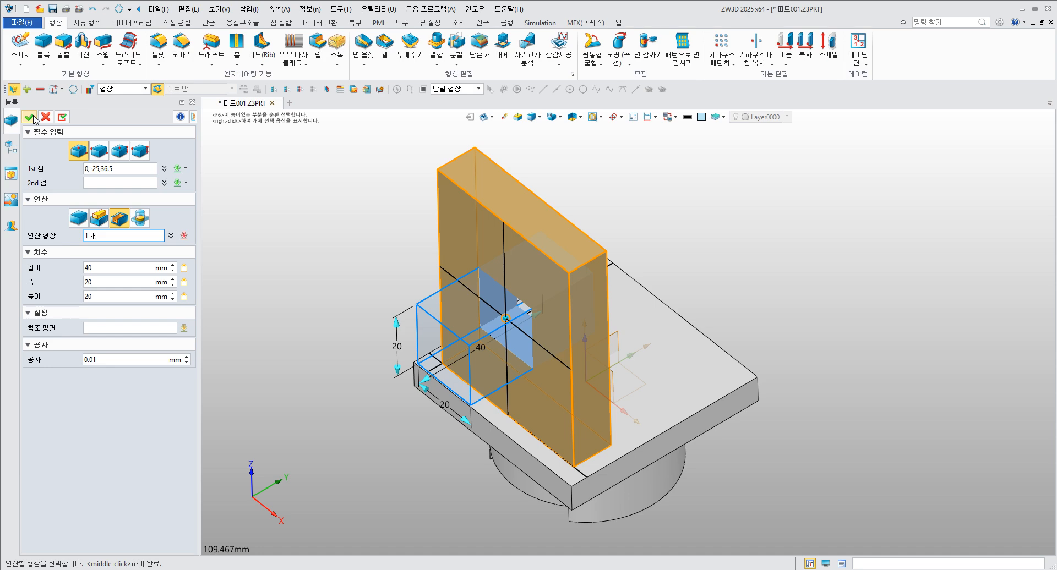
click(29, 117)
mouse_move(353, 269)
right_down()
mouse_move(377, 207)
mouse_move(345, 228)
mouse_move(351, 269)
right_up()
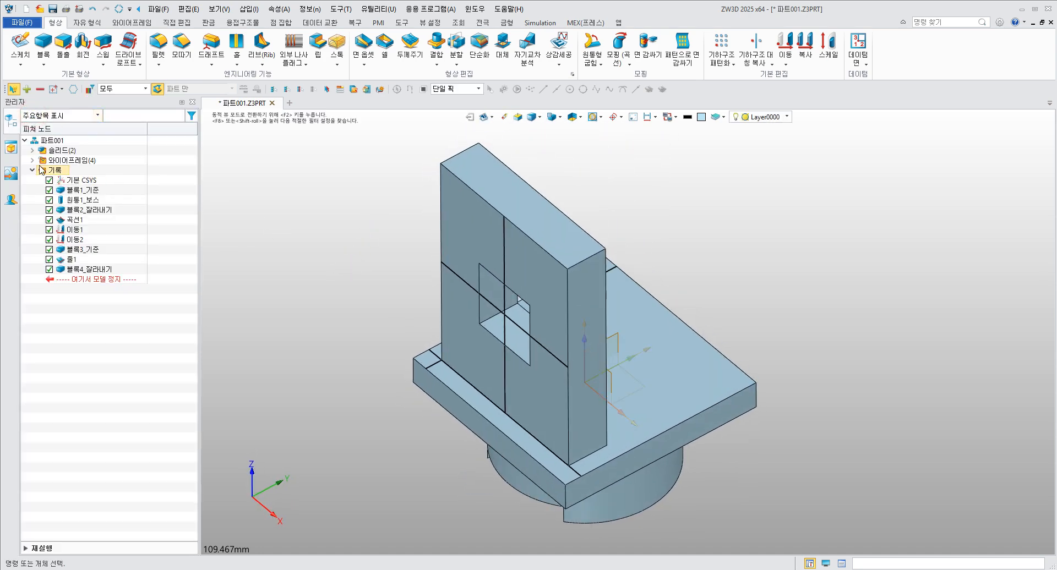
Hide all four wireframe lines on the base and the upright block.
double_click(71, 163)
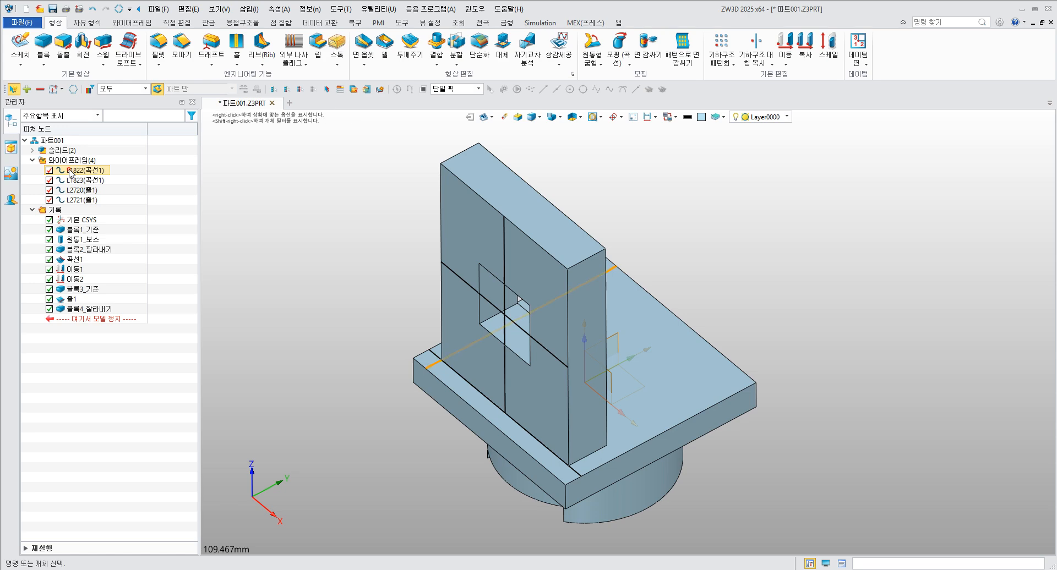
click(71, 170)
shift+click(69, 200)
right_click(68, 202)
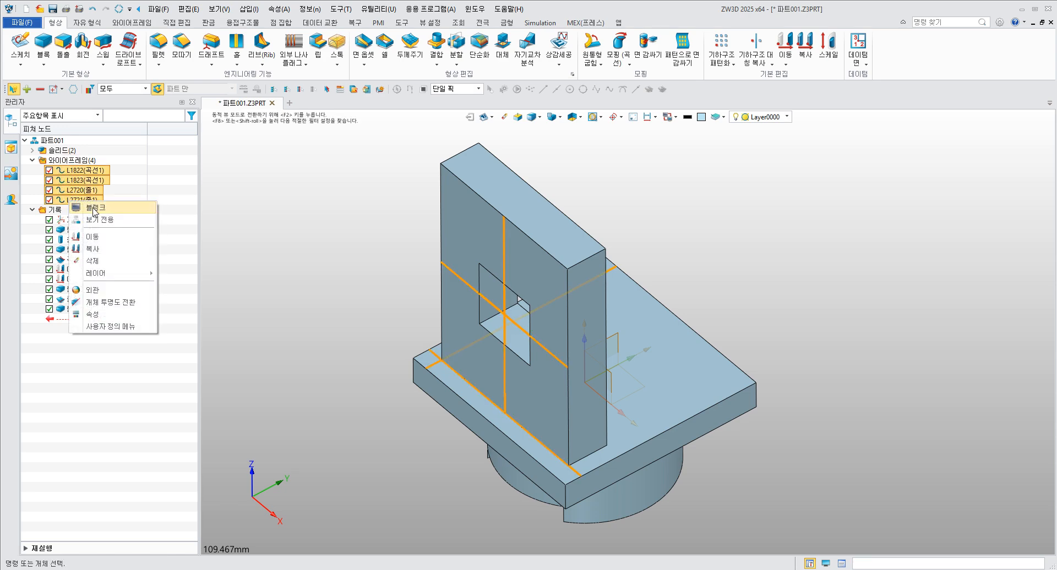
click(94, 209)
middle_drag(348, 271, 368, 153)
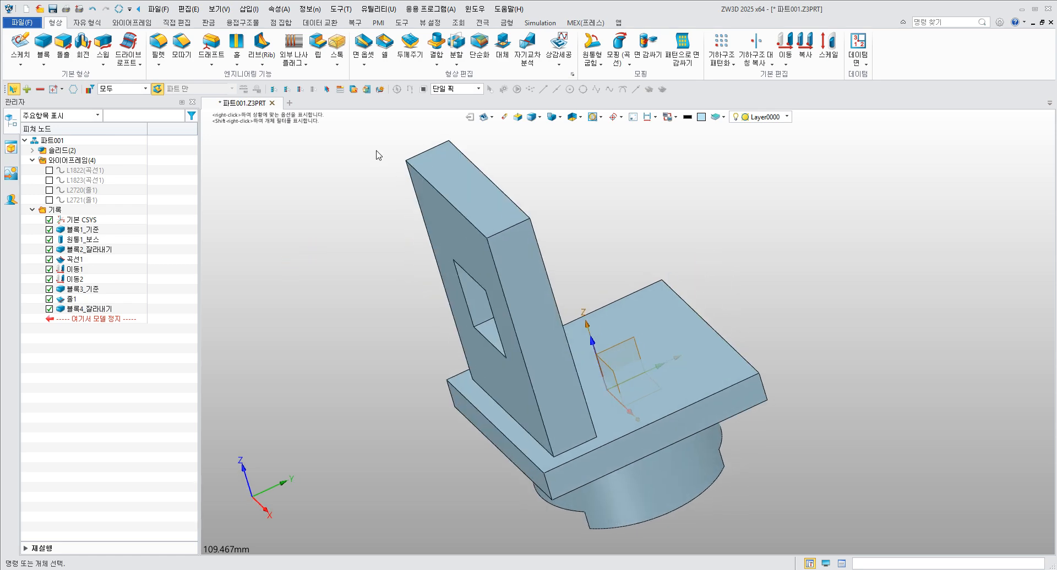
mouse_move(341, 258)
middle_down()
mouse_move(358, 246)
mouse_move(349, 269)
middle_up()
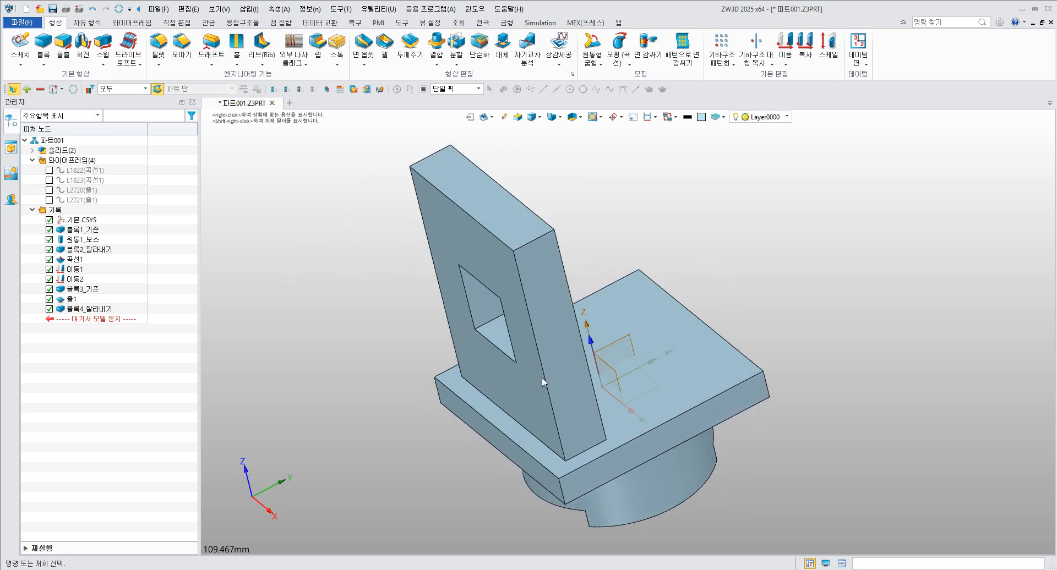
Switch to the PowerPoint manual, read the chamfer instructions on slide 101, and return to ZW3D.
key(alt+Tab)
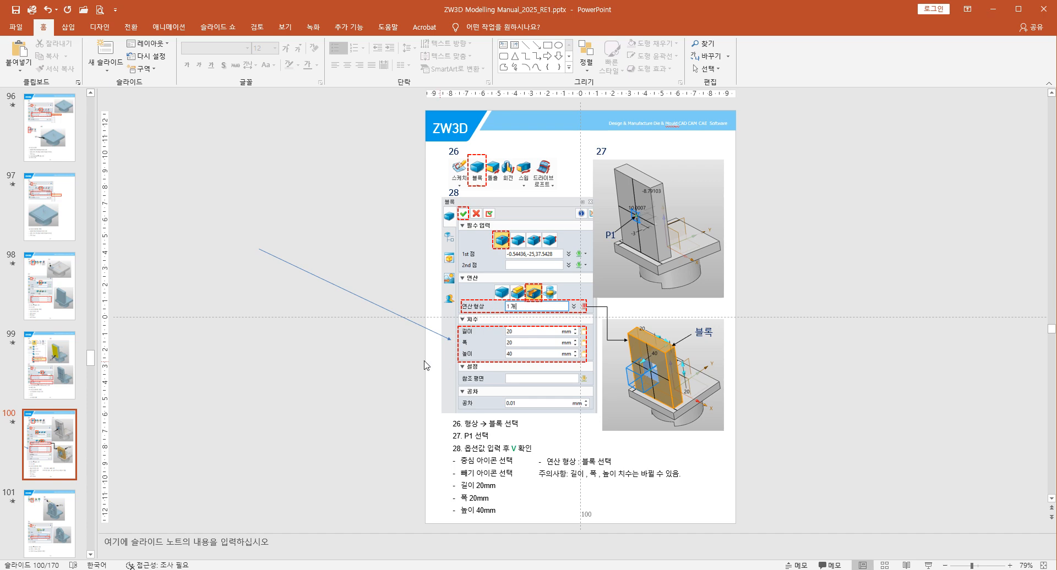
scroll(410, 367, down, 1)
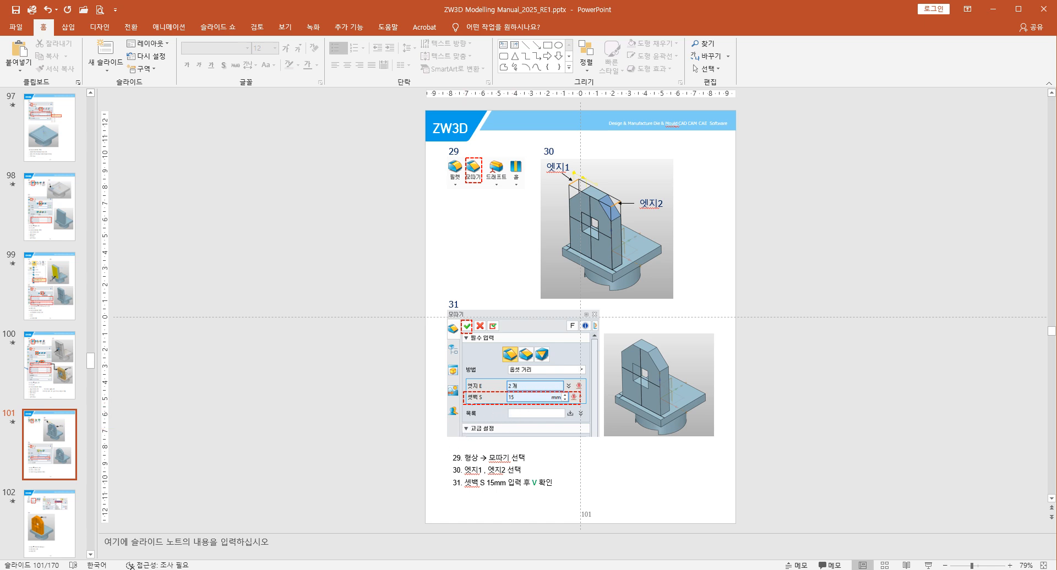
key(alt+Tab)
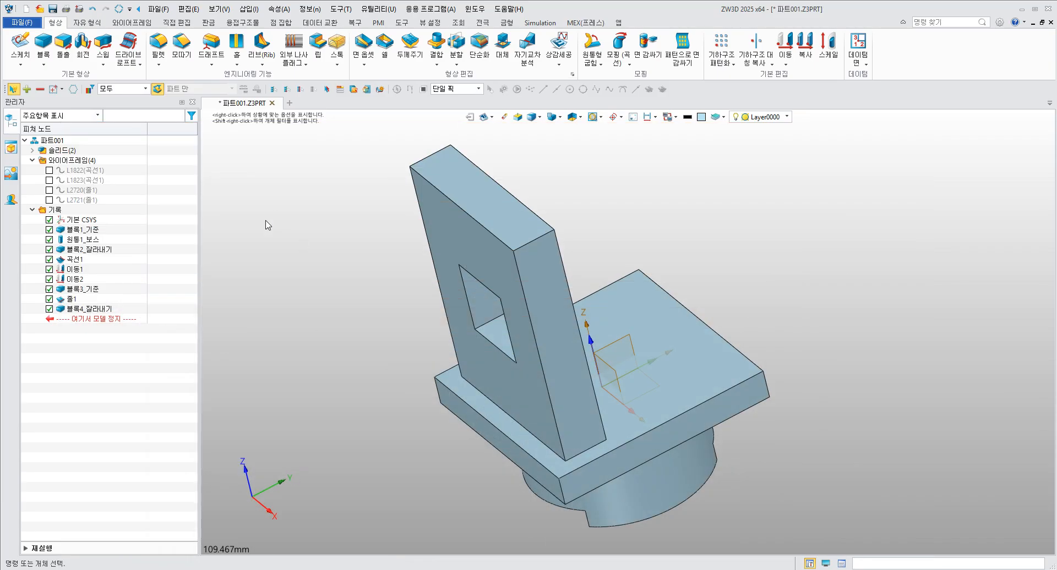
Chamfer the two short top edges of the upright block with a 15 mm setback.
click(181, 44)
click(428, 160)
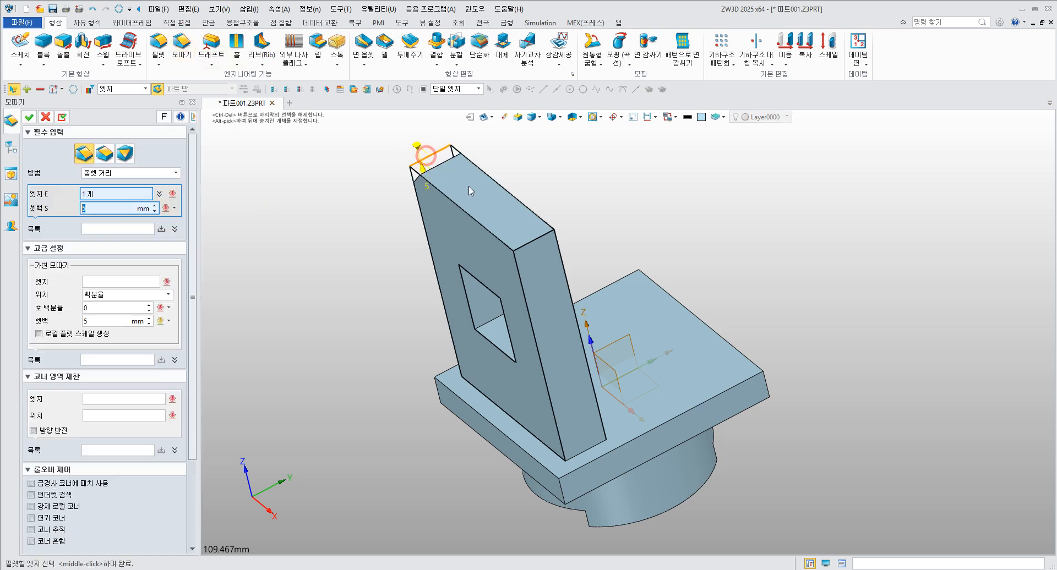
click(529, 247)
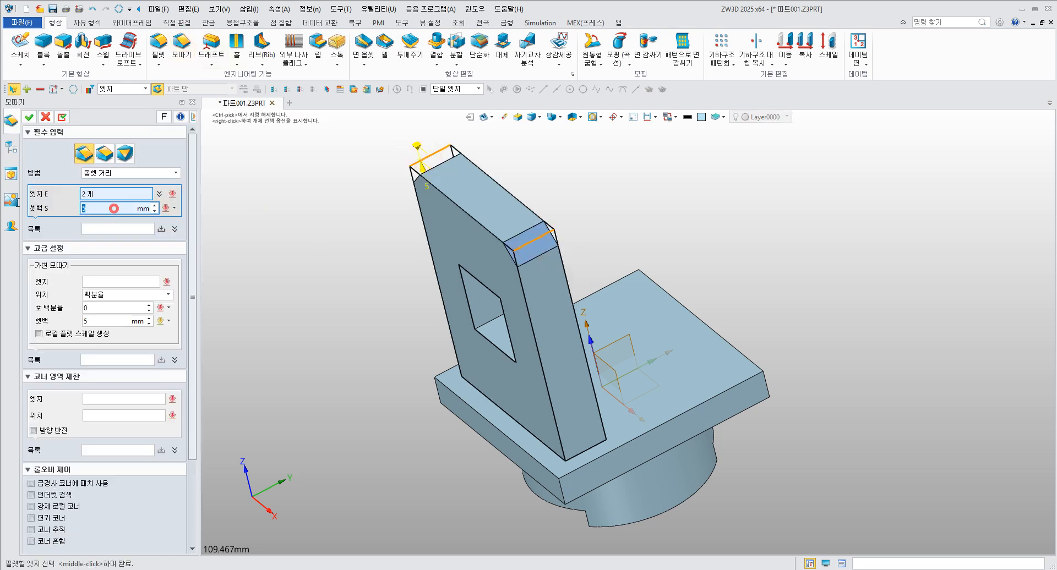
click(115, 208)
text(15)
key(Return)
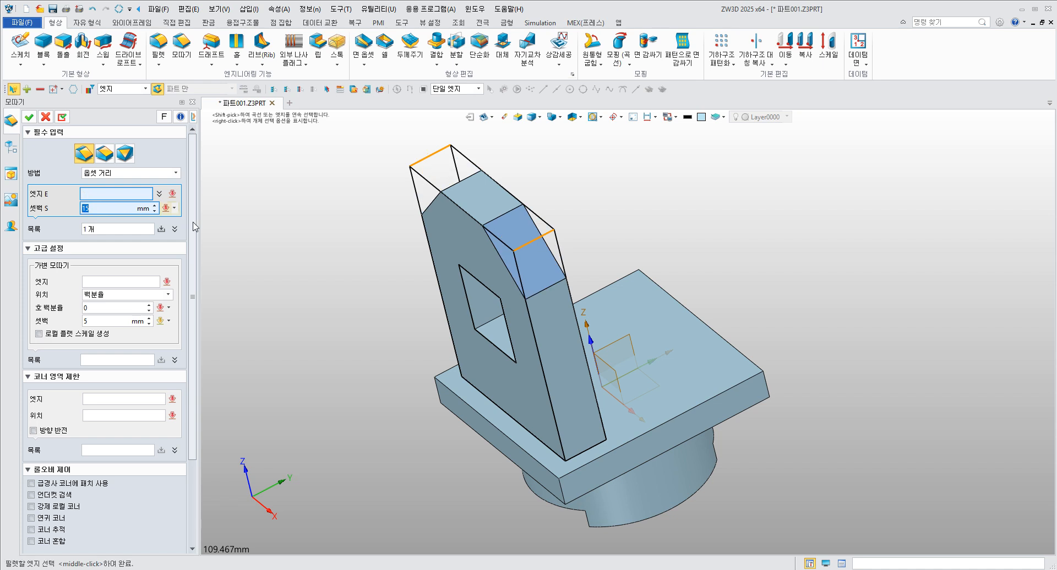
middle_drag(334, 269, 366, 273)
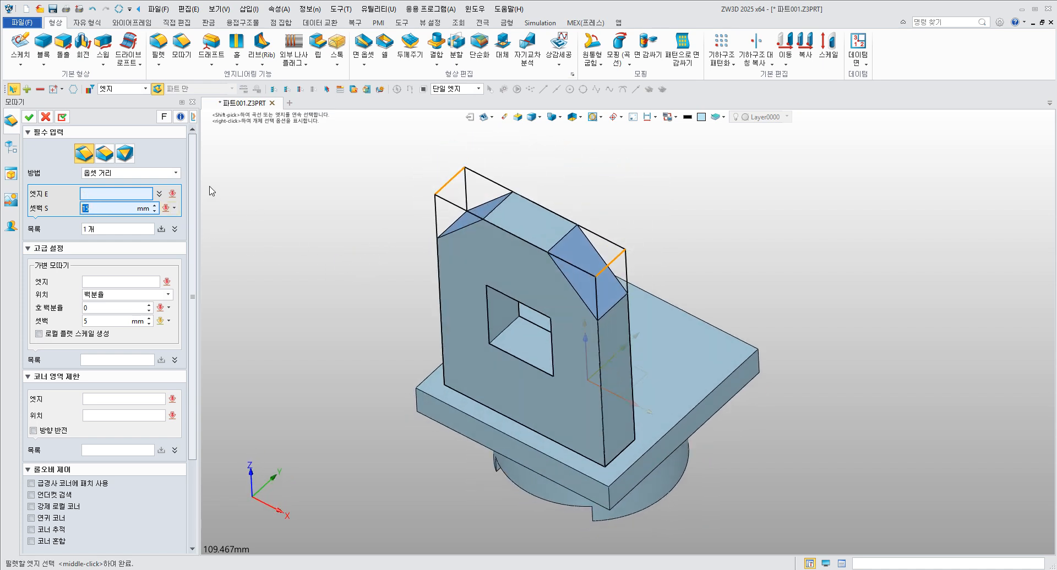
click(29, 117)
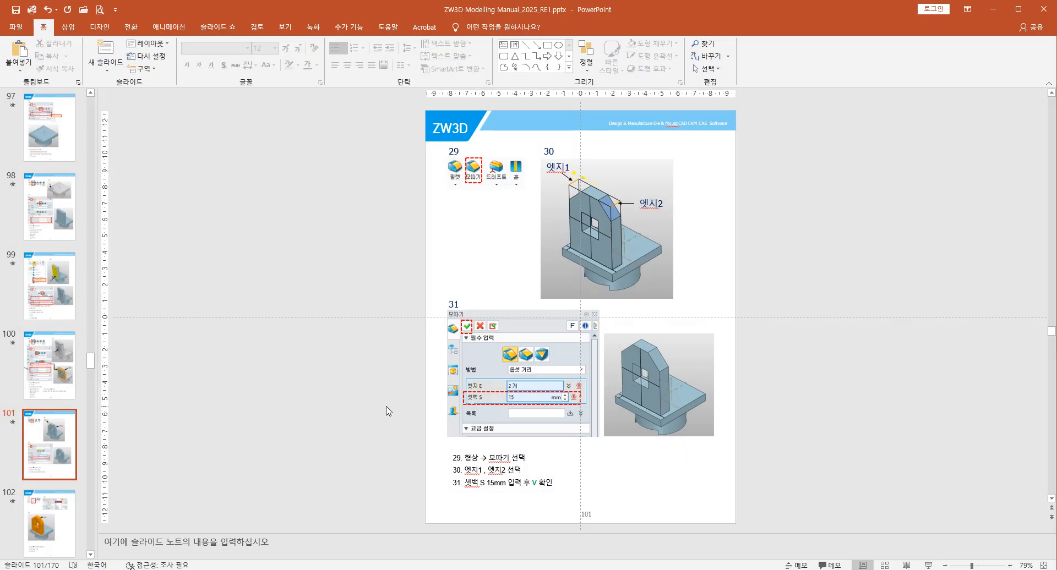
Read the mirror geometry instructions on slides 102 and 103 of the PowerPoint manual, and return to ZW3D.
scroll(388, 411, down, 1)
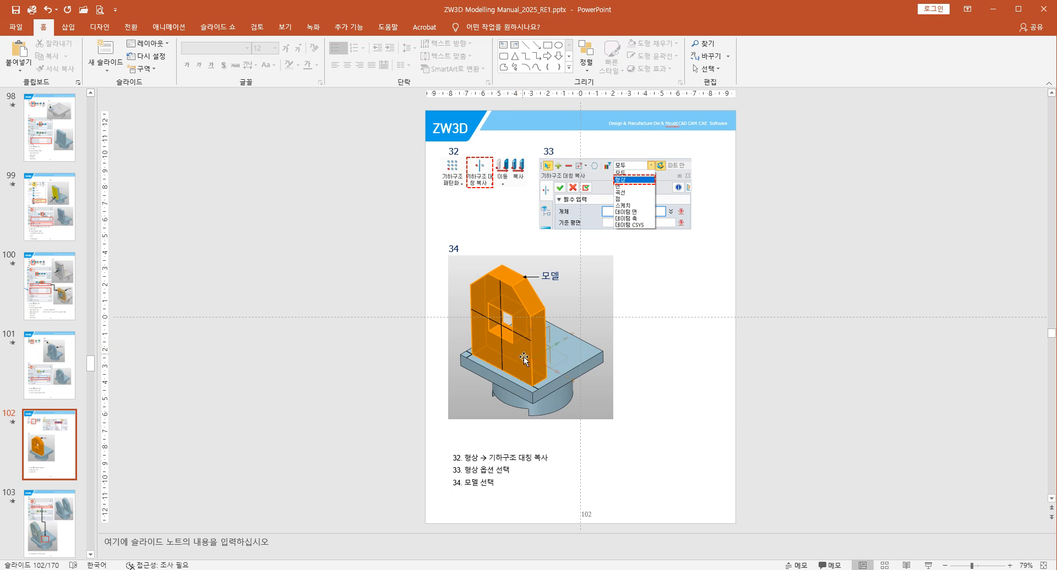
scroll(347, 330, down, 1)
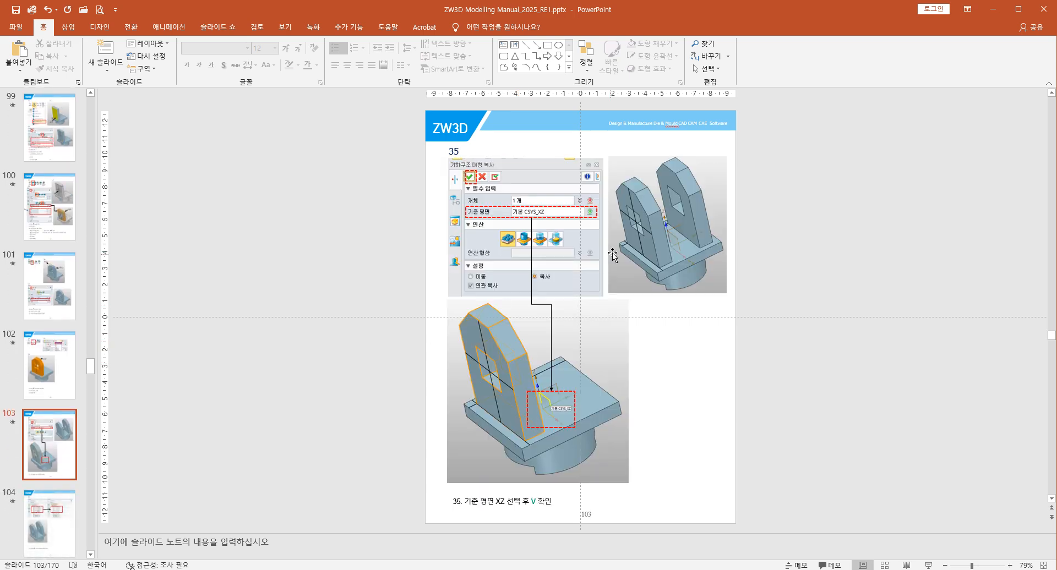
scroll(598, 226, up, 1)
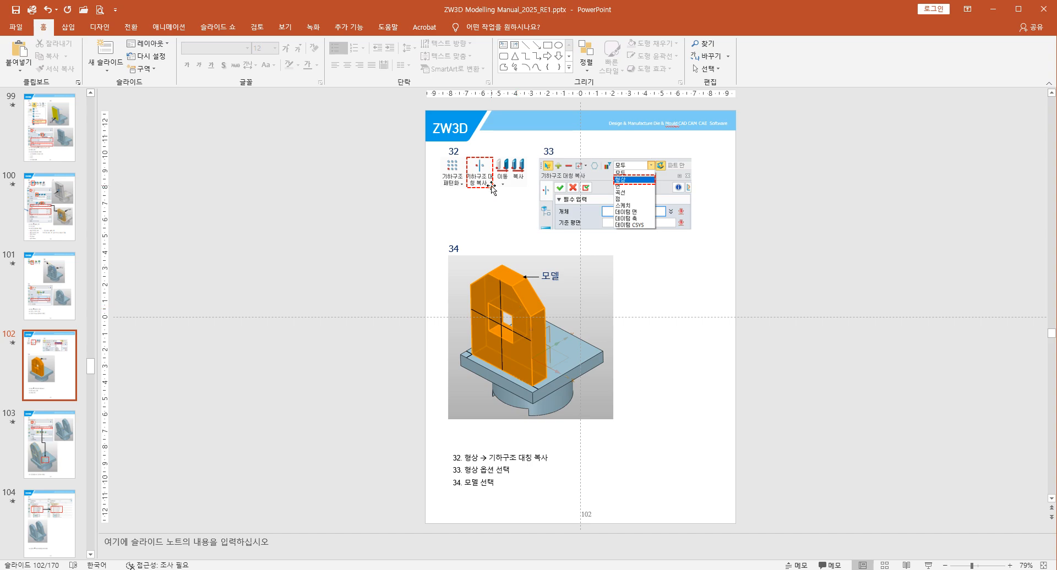
click(236, 567)
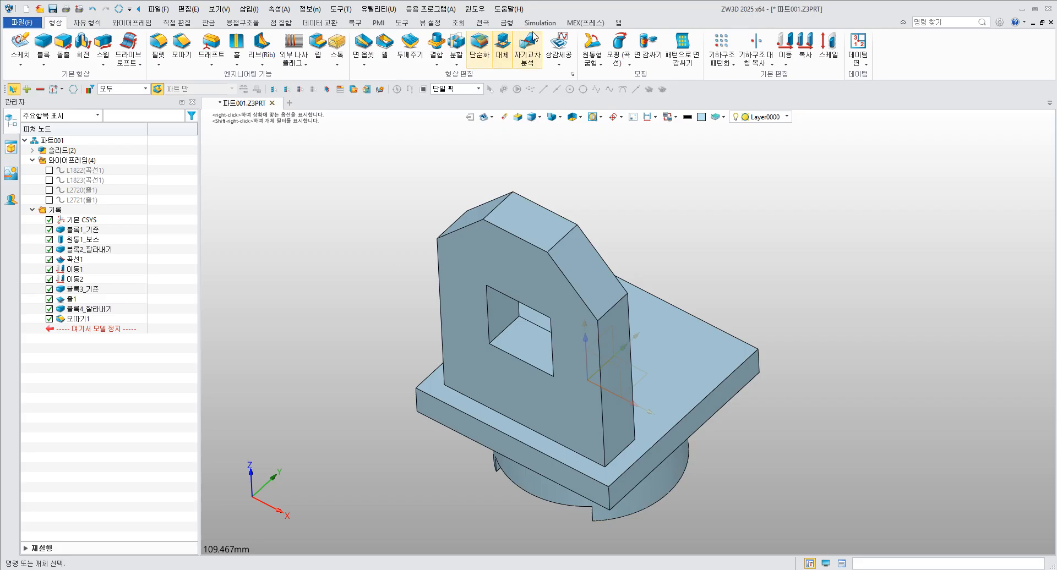
Start the Mirror Geometry command and examine which parts of the upright block can be picked with the filter at 모두 (All).
click(756, 47)
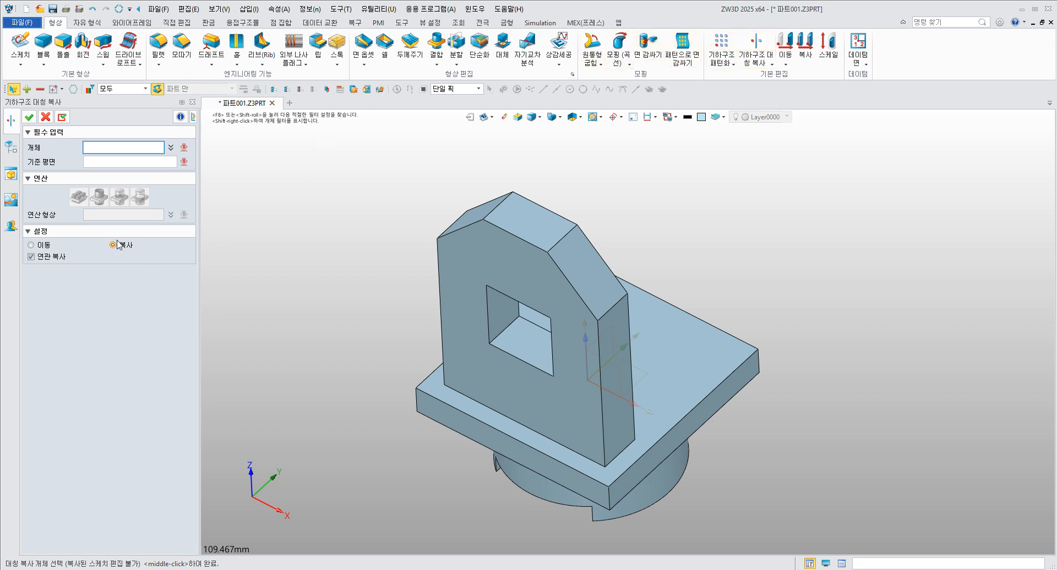
click(492, 270)
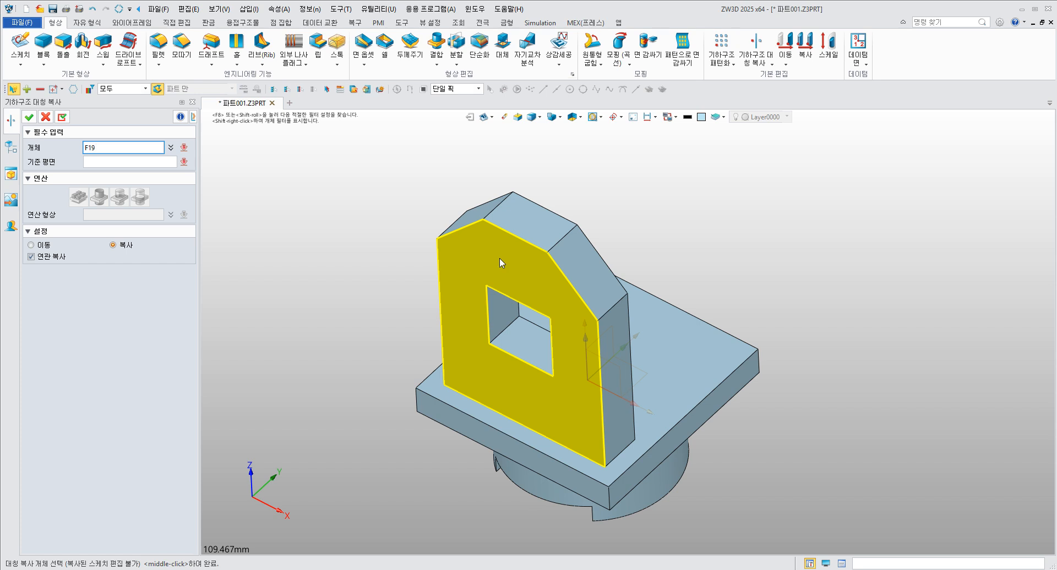
click(532, 234)
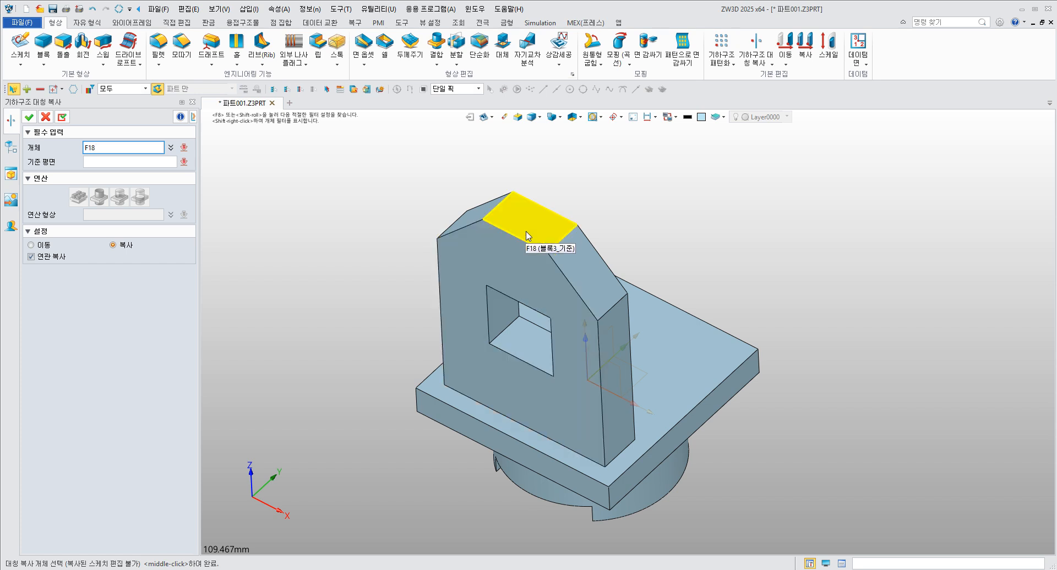
click(567, 245)
click(586, 327)
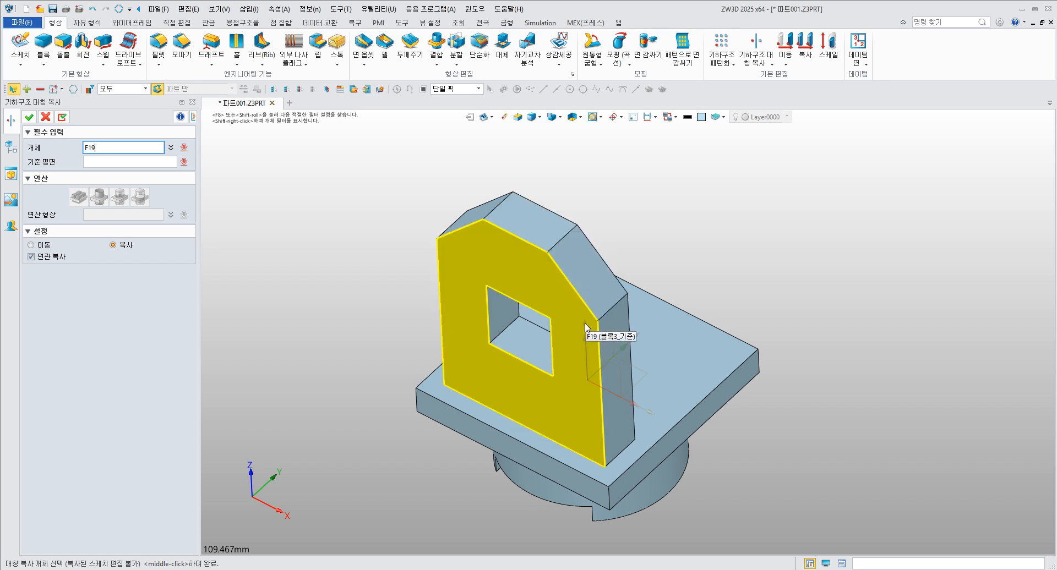
click(467, 288)
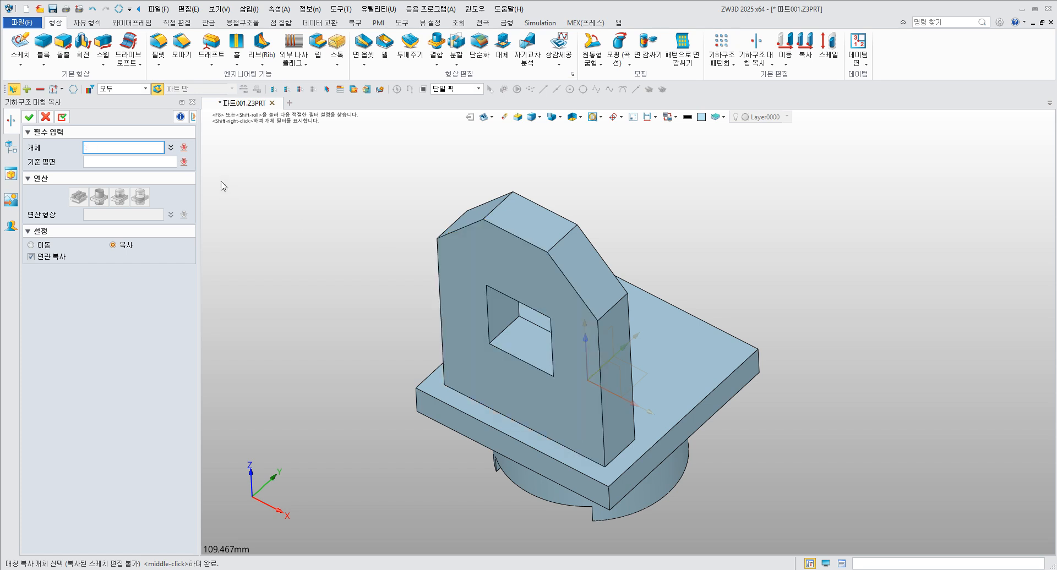
click(480, 263)
click(470, 225)
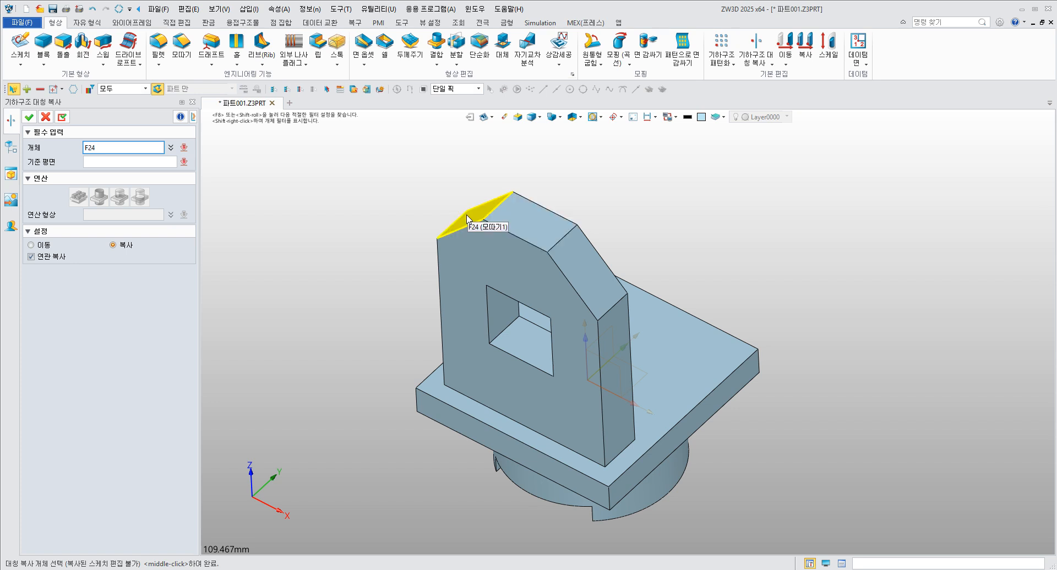
click(471, 231)
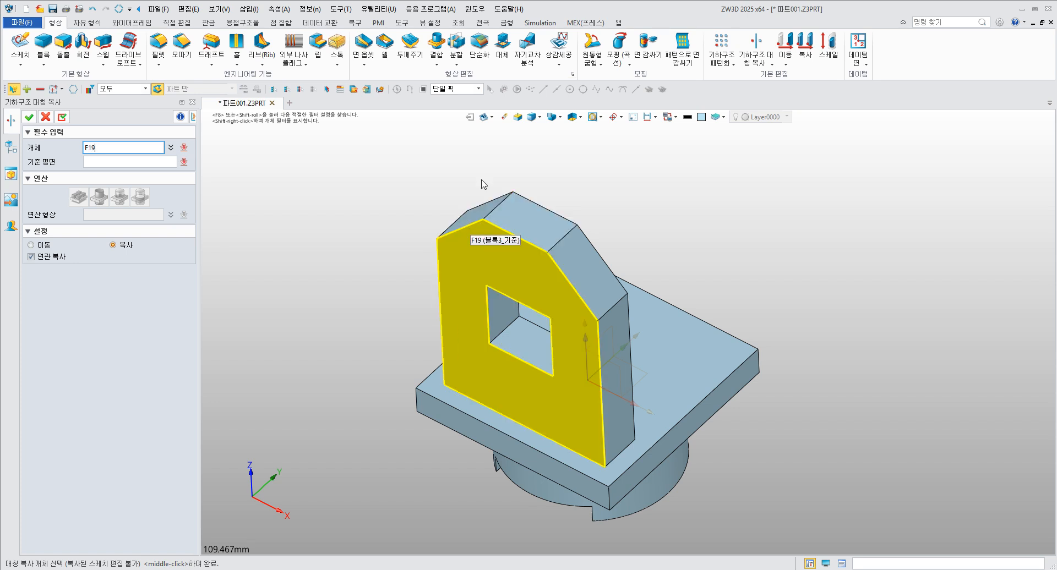
click(472, 226)
Restrict the selection filter to 형상 (Shape) and choose the whole upright block as the object to mirror.
click(135, 88)
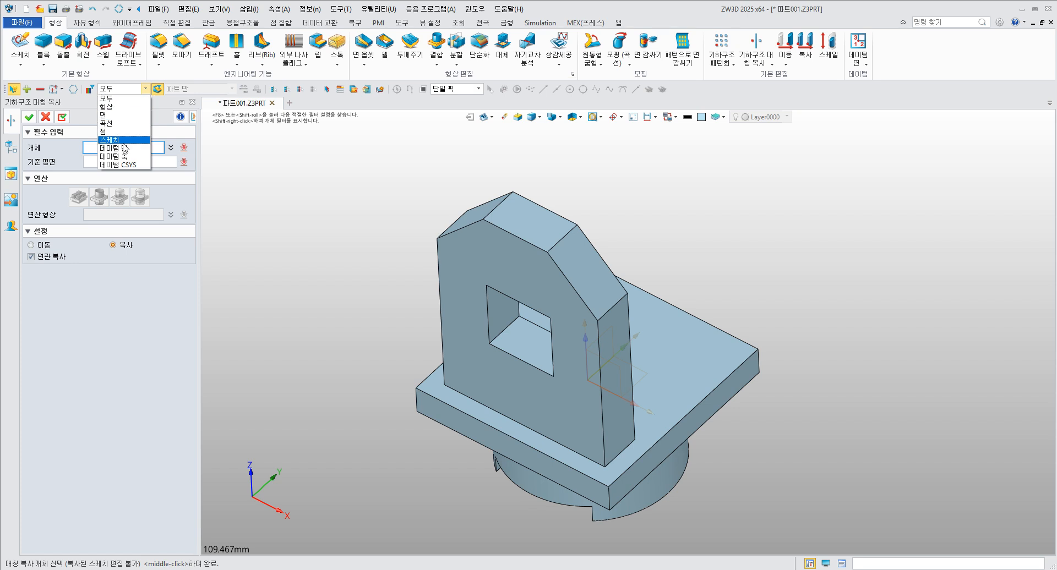
click(110, 107)
click(455, 236)
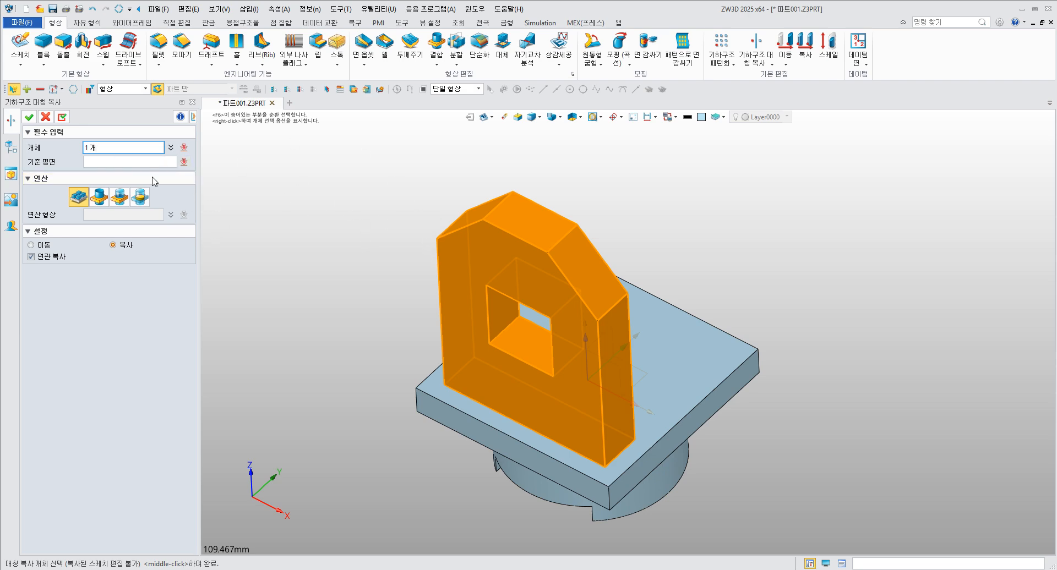
Mirror the selected upright block as a copy across the XZ plane of the default CSYS, and finish the mirror command.
click(126, 162)
right_drag(358, 281, 328, 264)
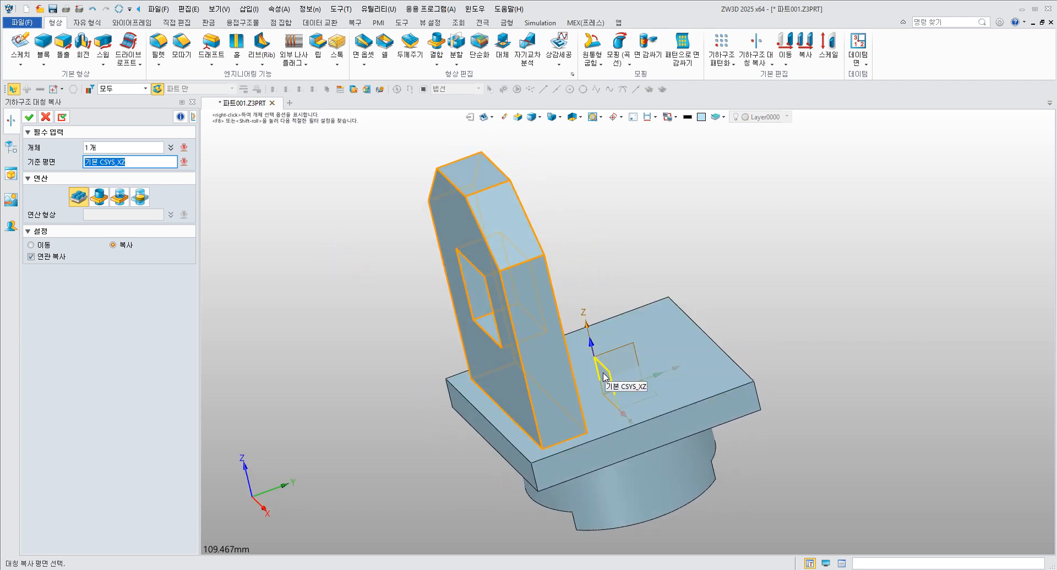
scroll(605, 378, up, 3)
scroll(602, 393, down, 3)
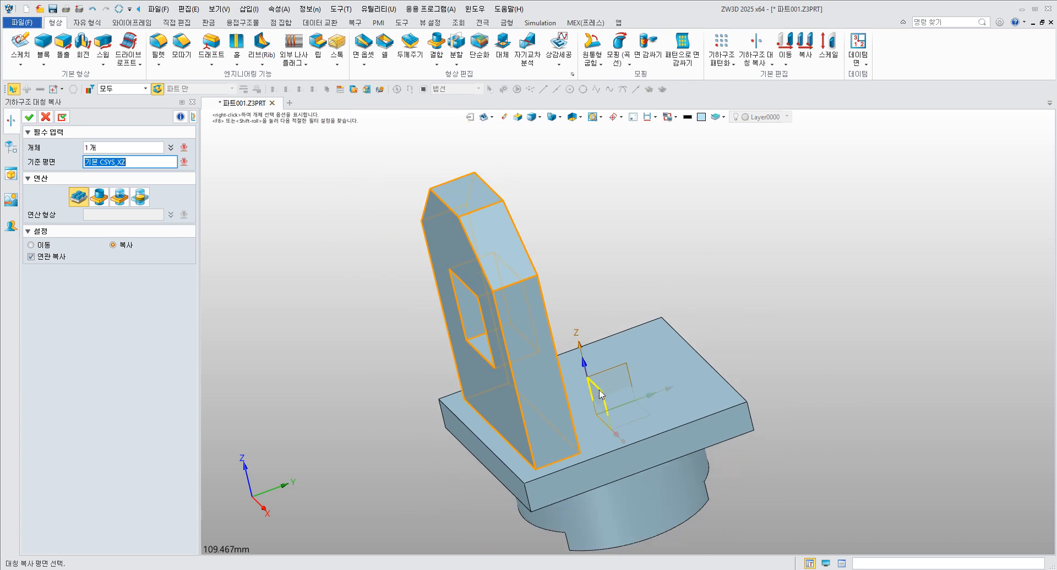
click(601, 394)
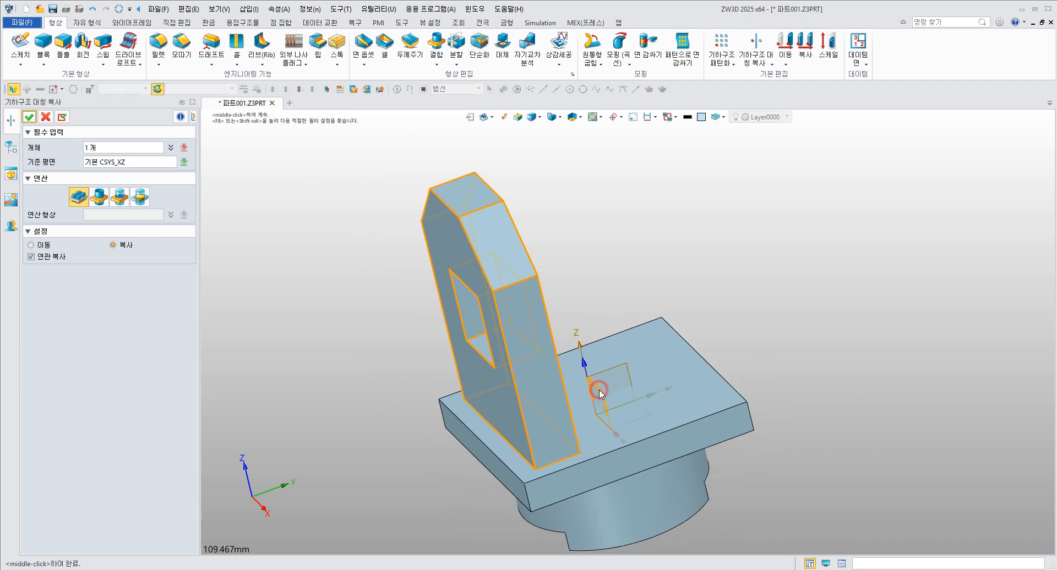
middle_click(107, 214)
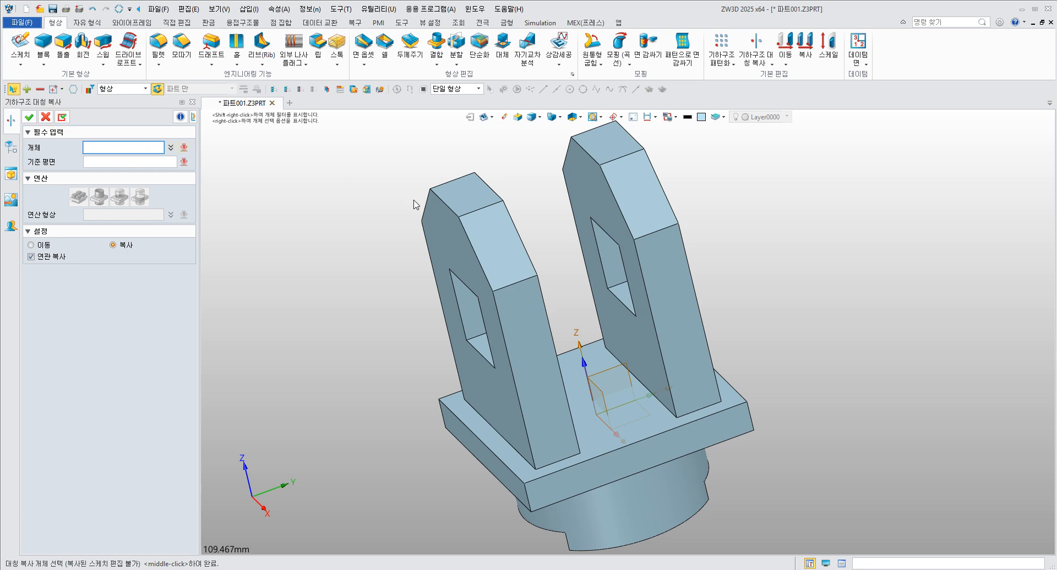
right_drag(783, 272, 812, 300)
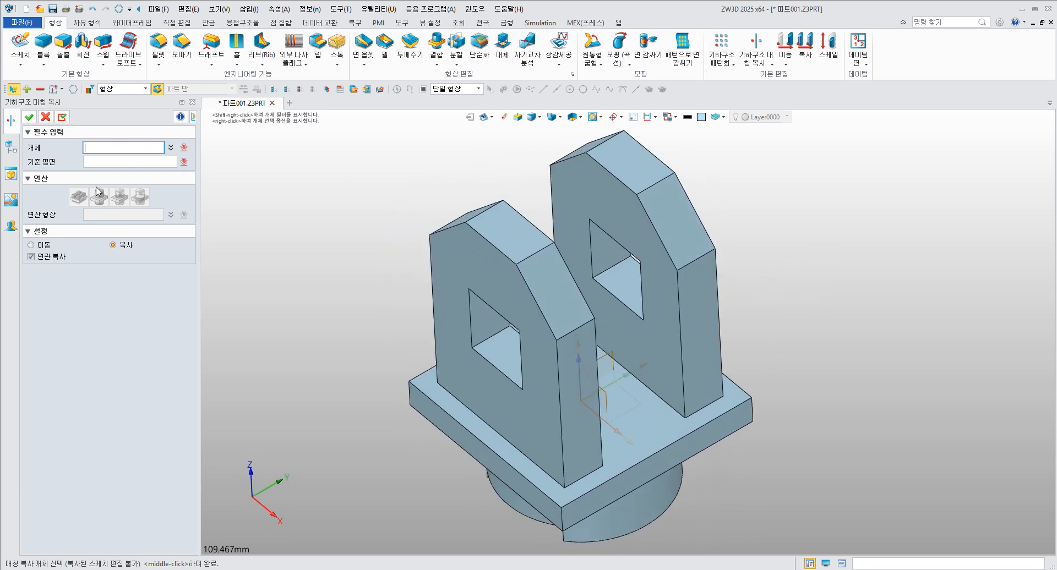
click(29, 117)
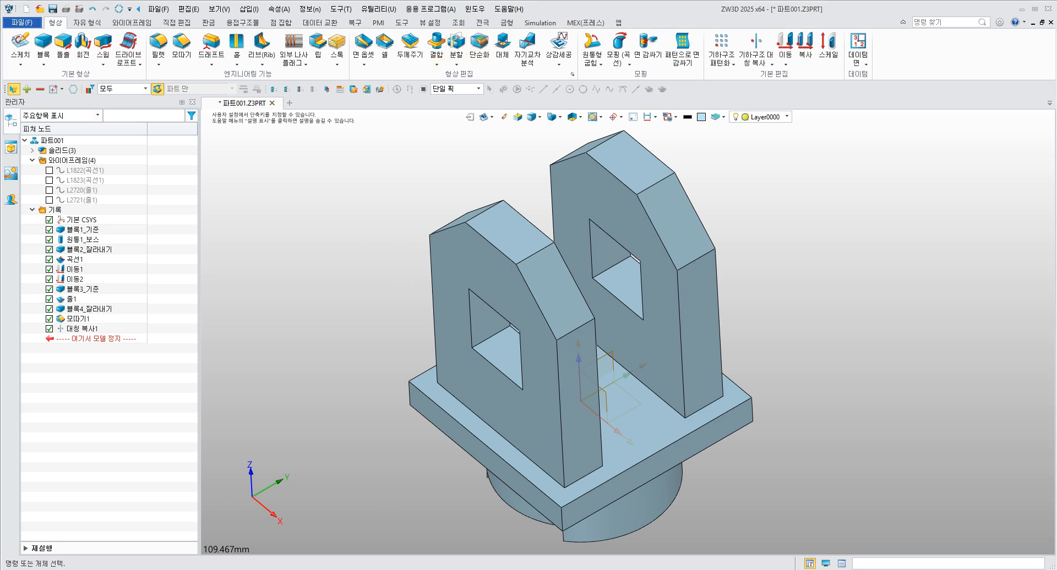
Switch to the PowerPoint manual, read the wireframe-hiding and Combine instructions on slides 104 and 105, and return to ZW3D.
key(alt+Tab)
scroll(313, 438, down, 1)
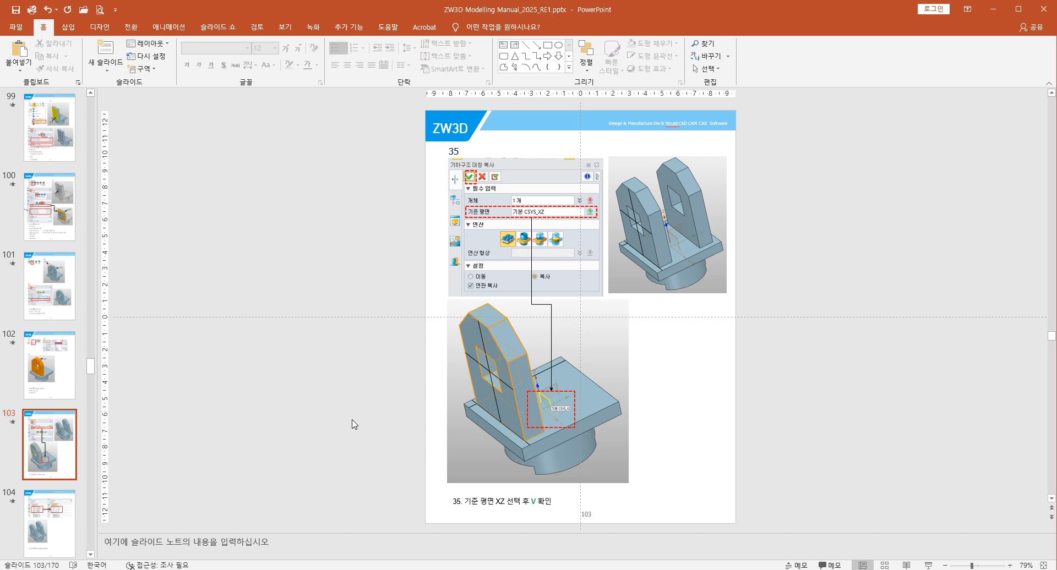
scroll(354, 424, down, 1)
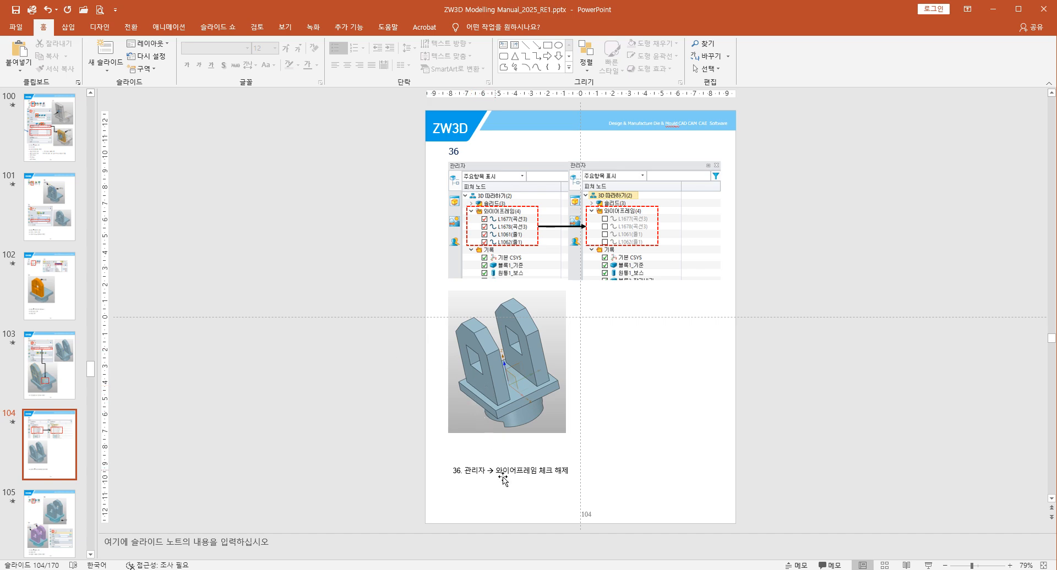
scroll(490, 462, down, 1)
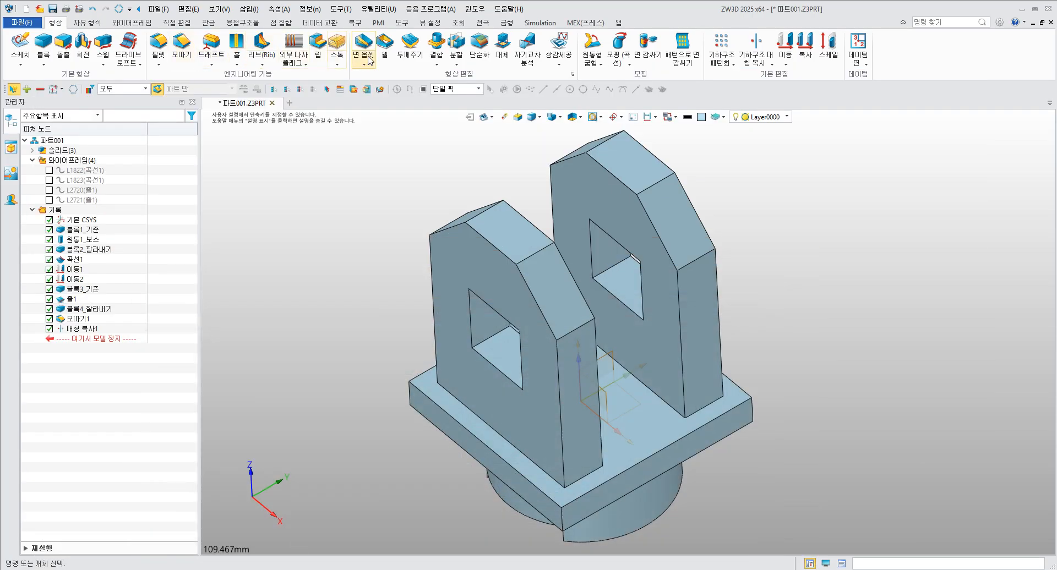
Combine the base block with both upright blocks, using the base as the base shape and the two uprights as the added shapes.
click(436, 44)
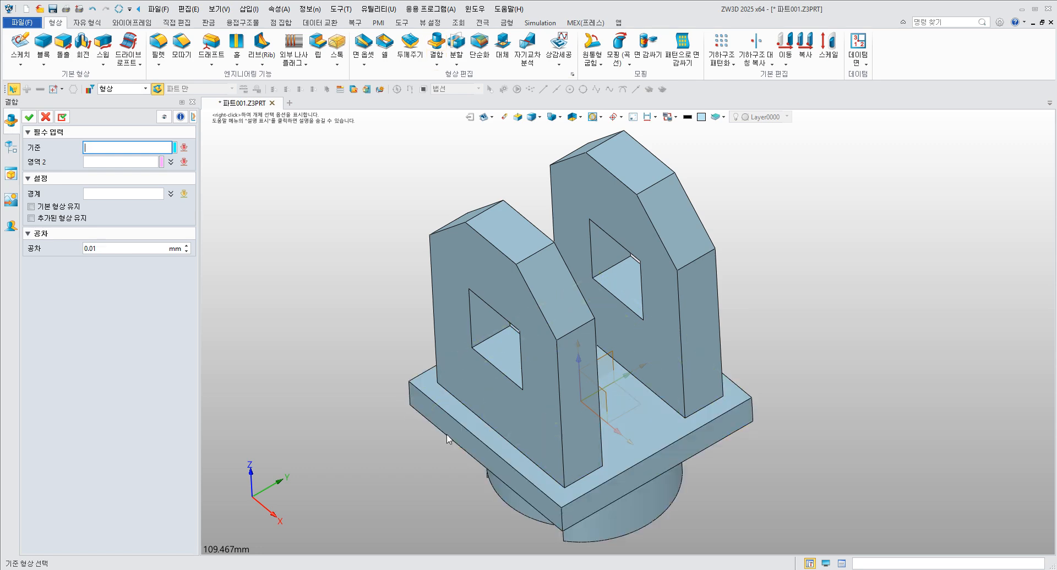
click(465, 441)
middle_click(463, 435)
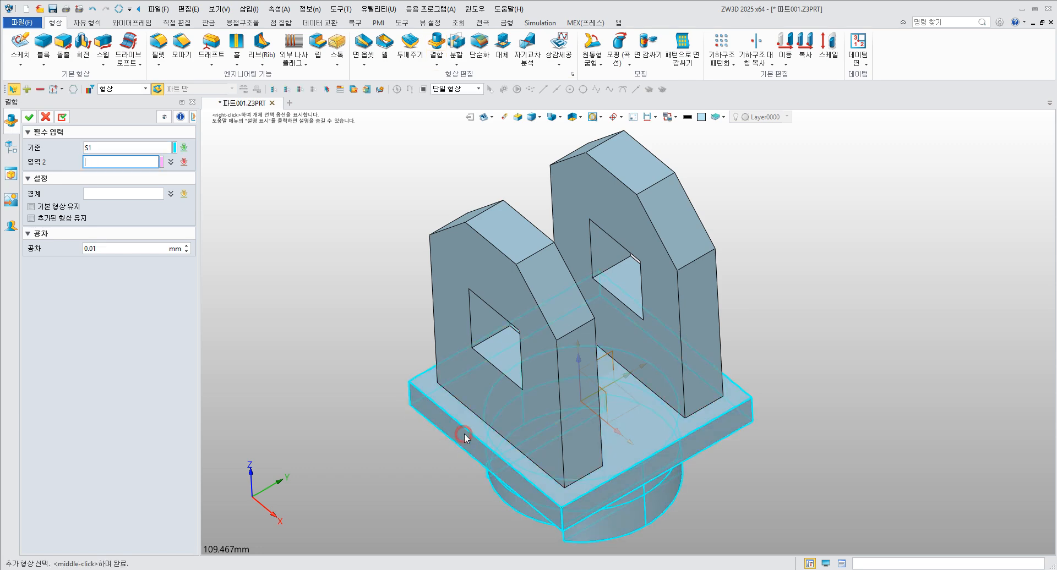
click(480, 241)
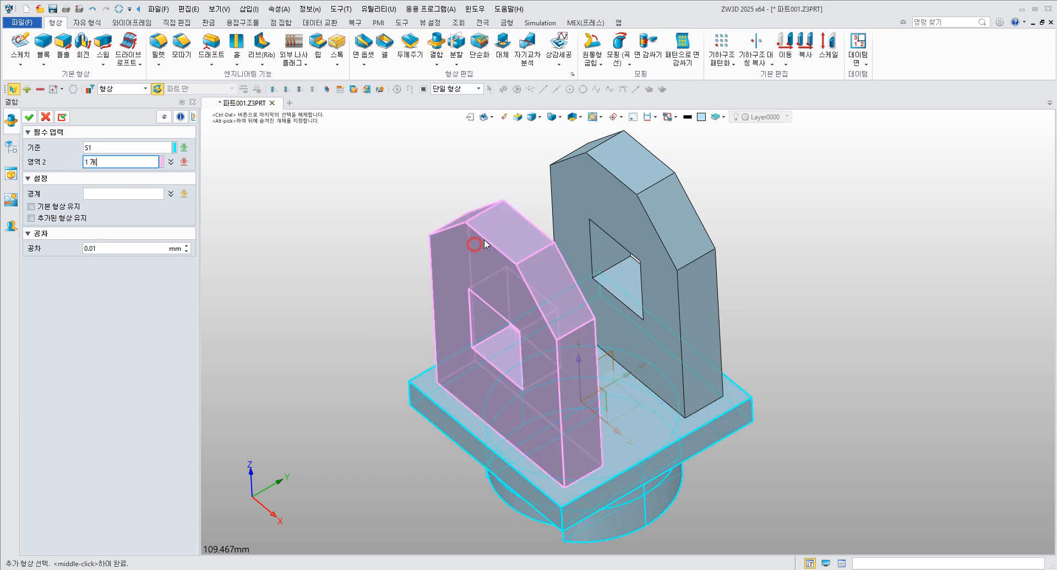
click(597, 179)
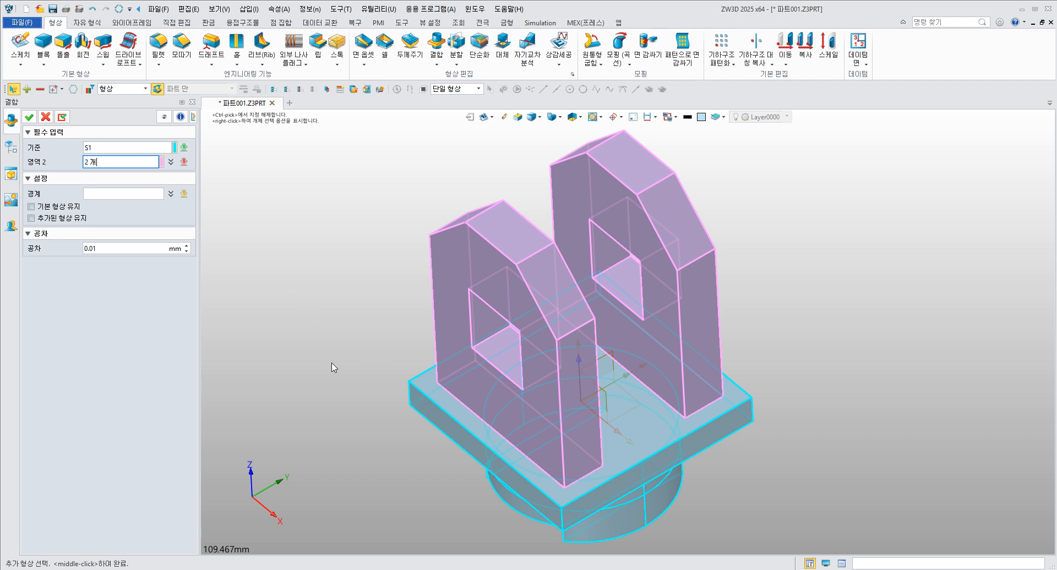
click(103, 162)
click(29, 118)
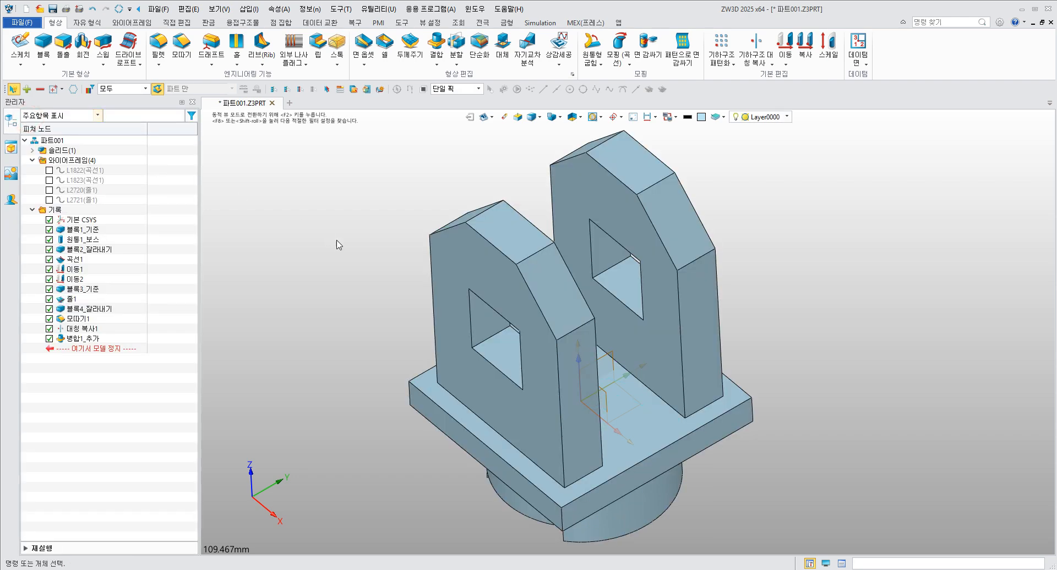
Restrict the selection filter to 형상 (Shape) and examine whether the combined model highlights as one body.
click(115, 89)
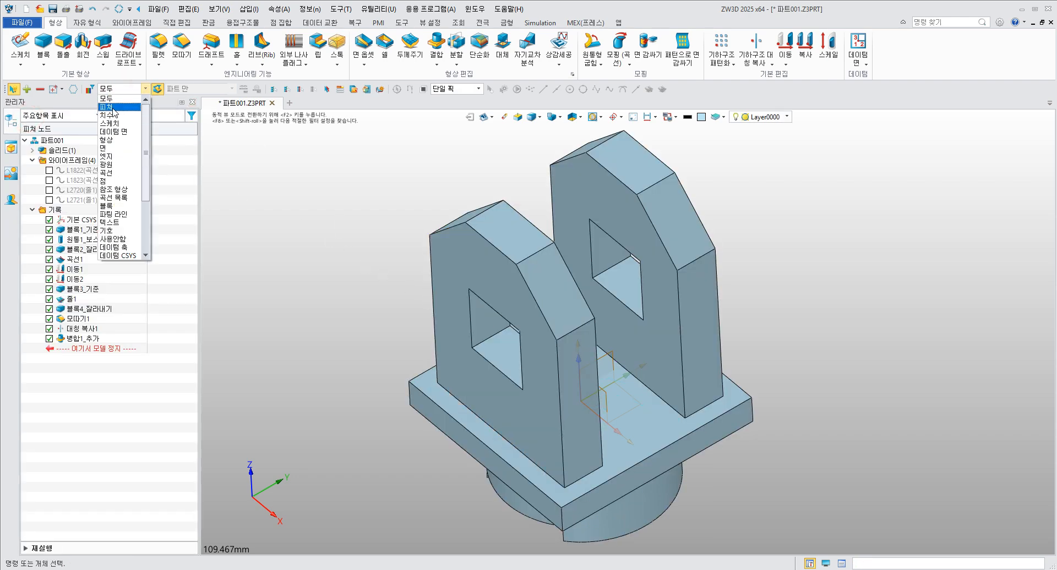
click(128, 97)
click(134, 89)
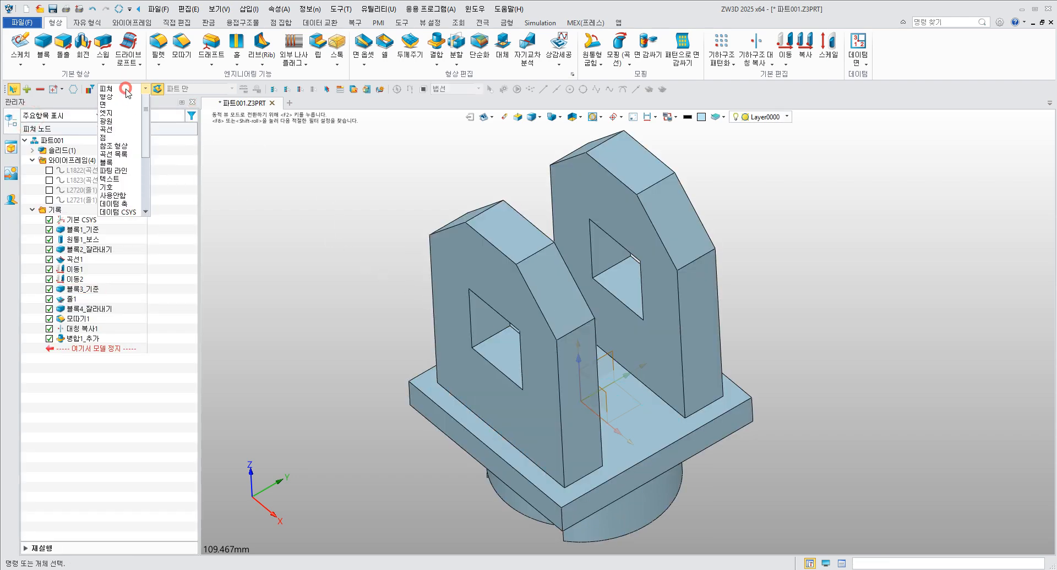
click(118, 132)
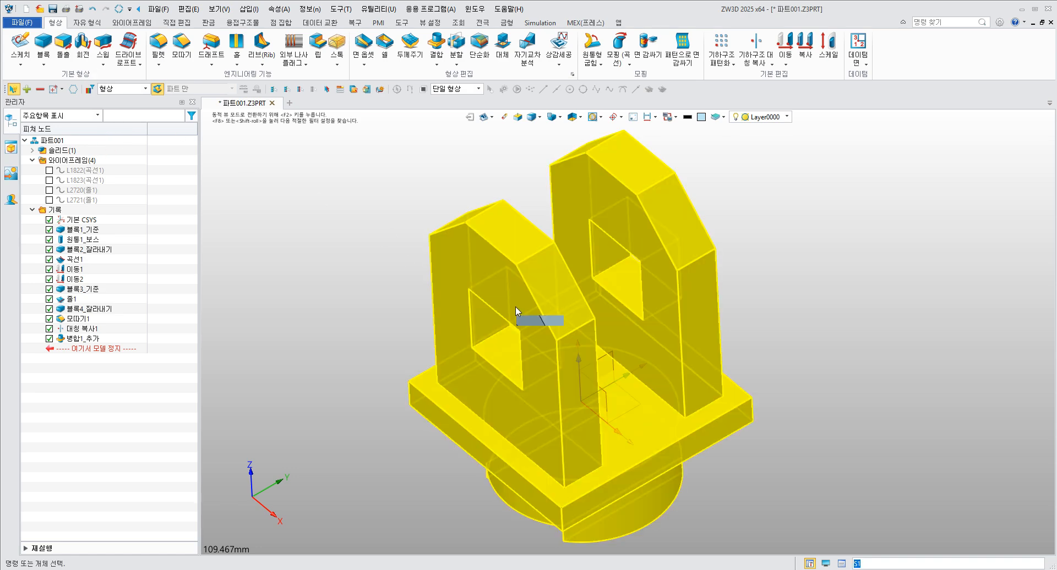
scroll(515, 306, down, 3)
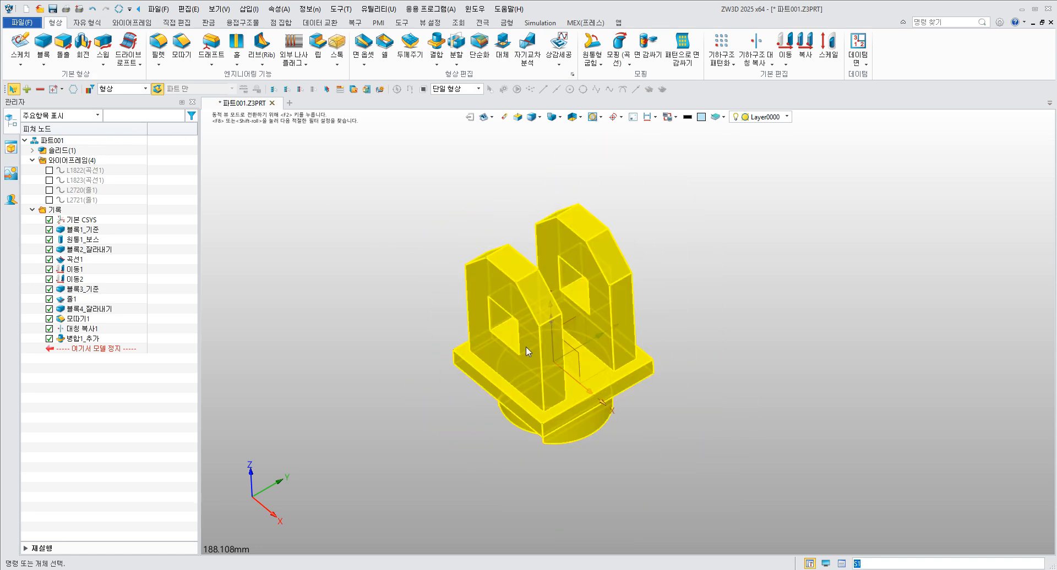
scroll(318, 242, up, 2)
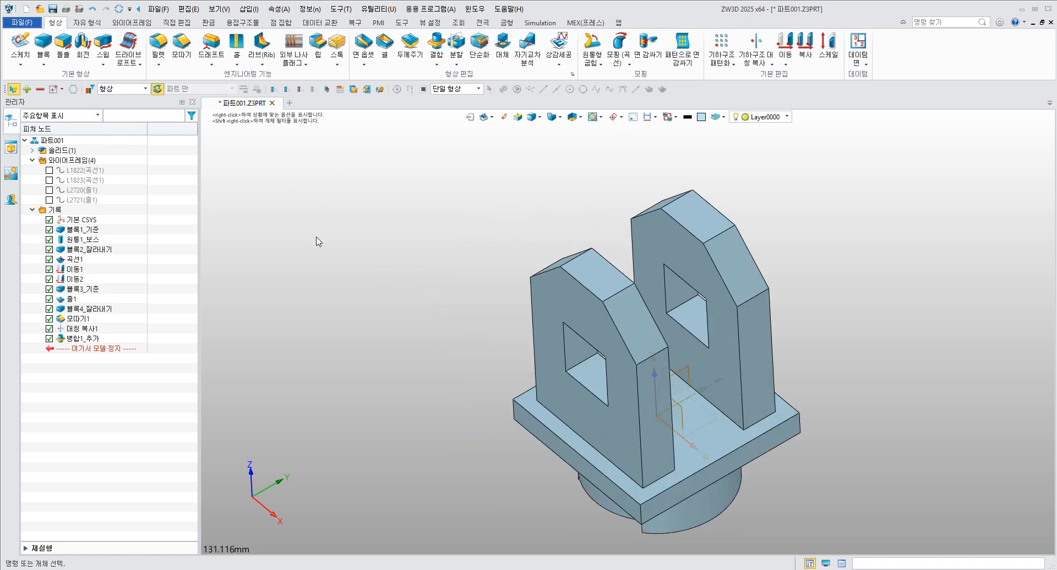
Expand the solids in the feature tree, reset the selection filter to 모두 (All), and highlight the combined solid to examine its extent.
click(33, 151)
click(82, 160)
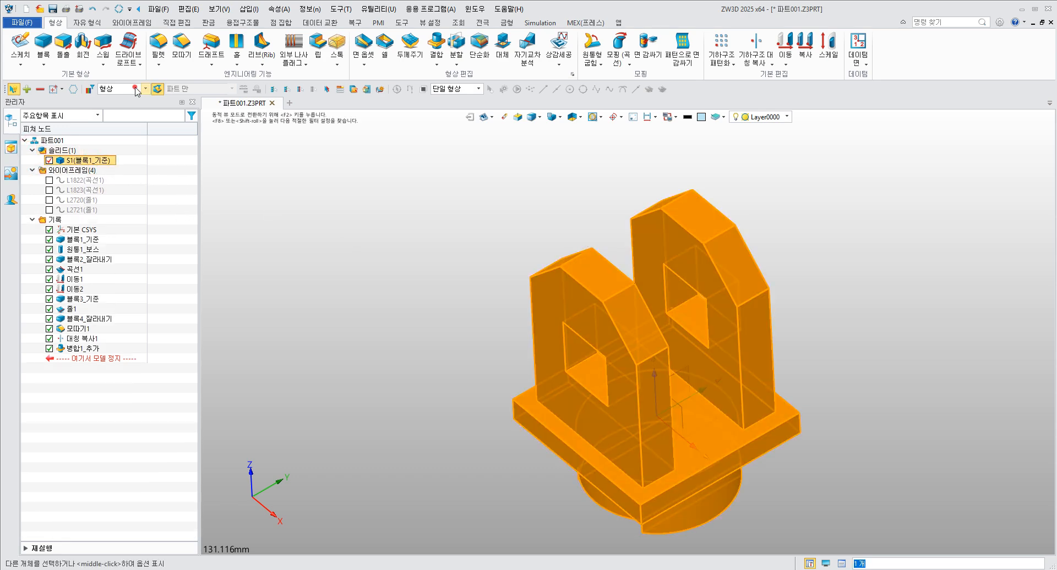
click(138, 90)
click(116, 100)
click(463, 279)
click(427, 260)
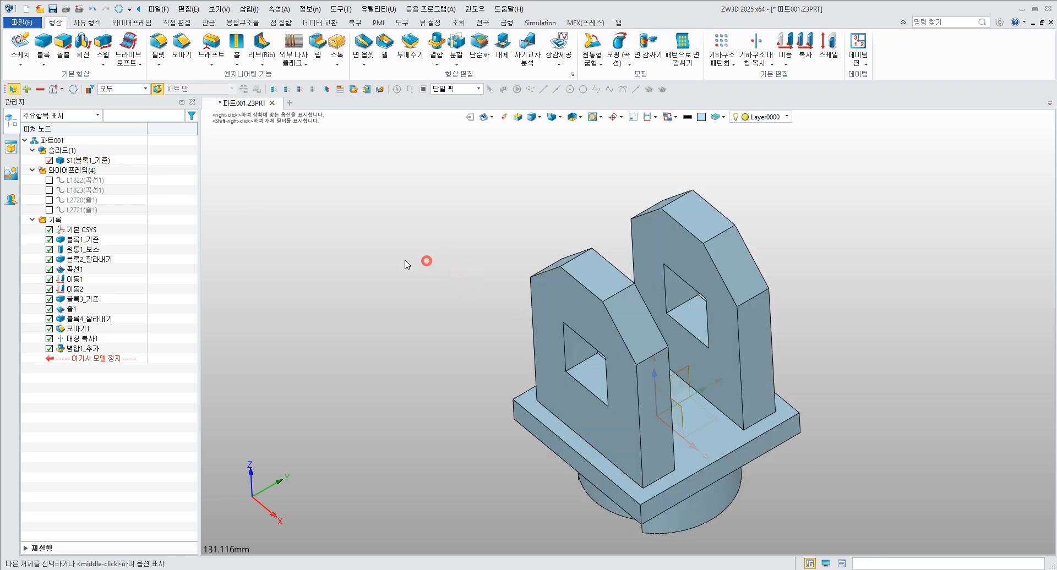
click(83, 160)
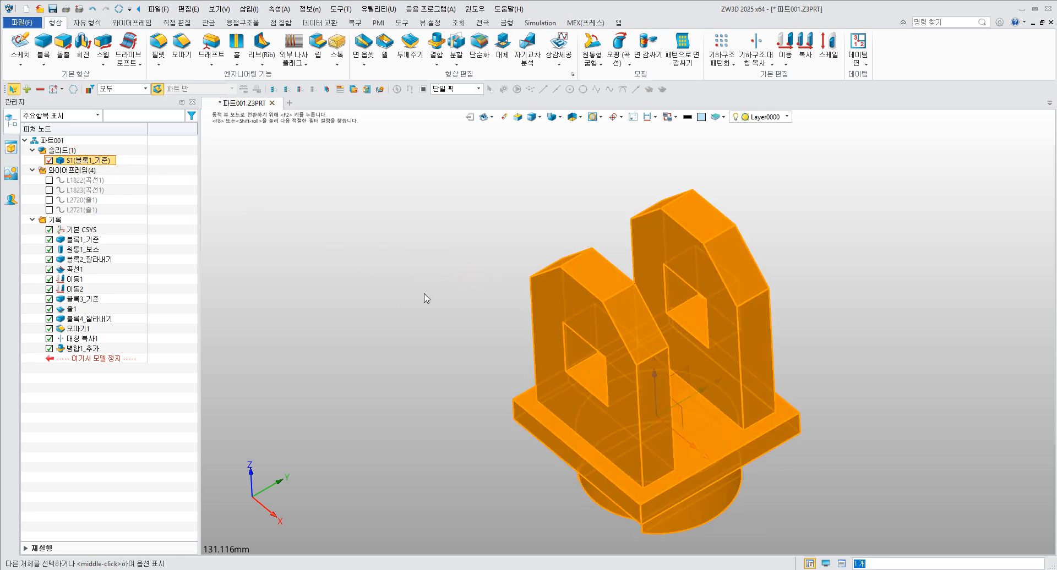
click(418, 245)
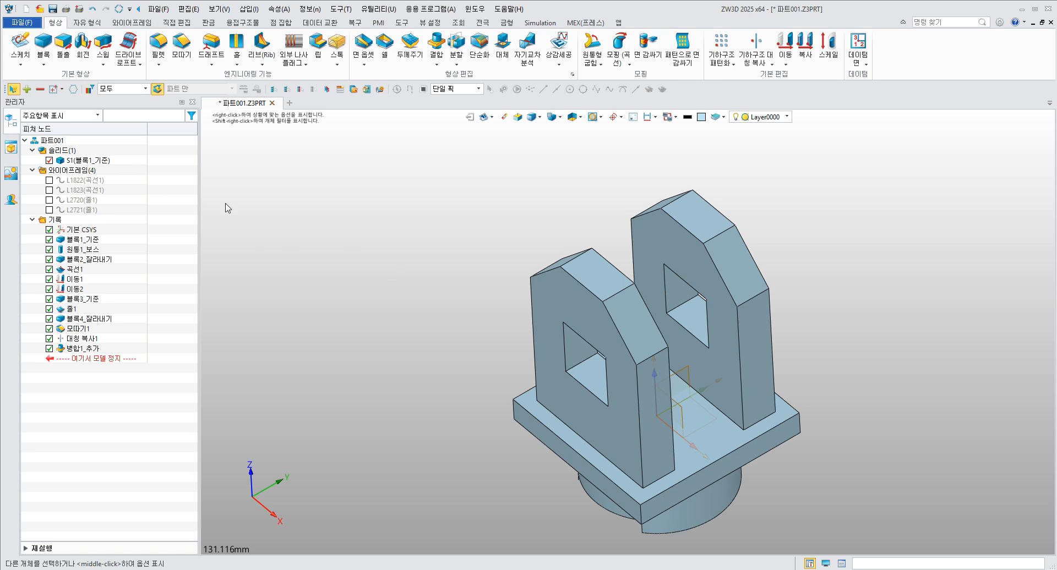
Undo the combine, highlight each separate solid from the feature tree to compare them, and redo the combine.
key(ctrl+z)
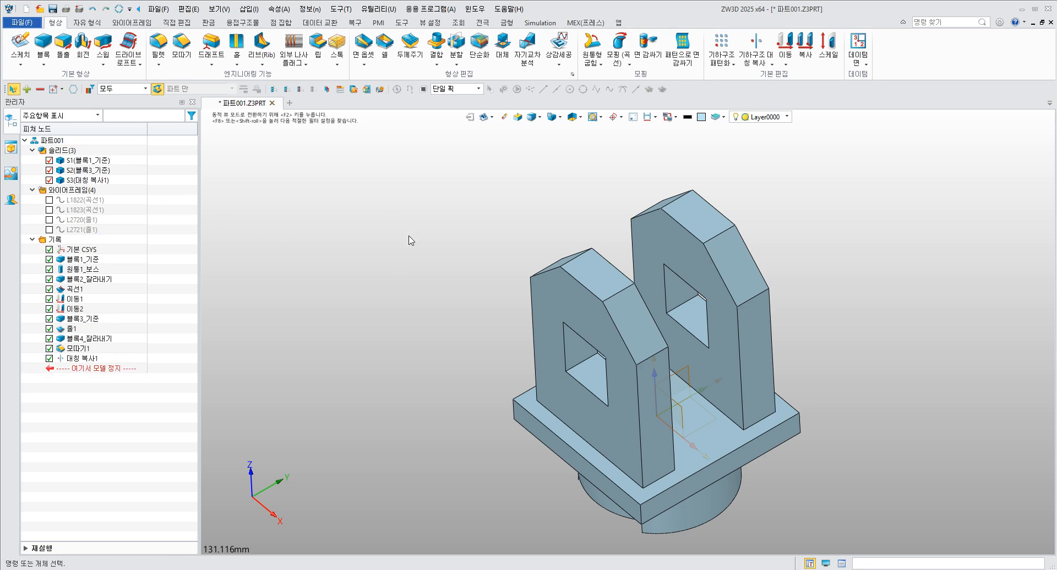
click(85, 170)
click(85, 180)
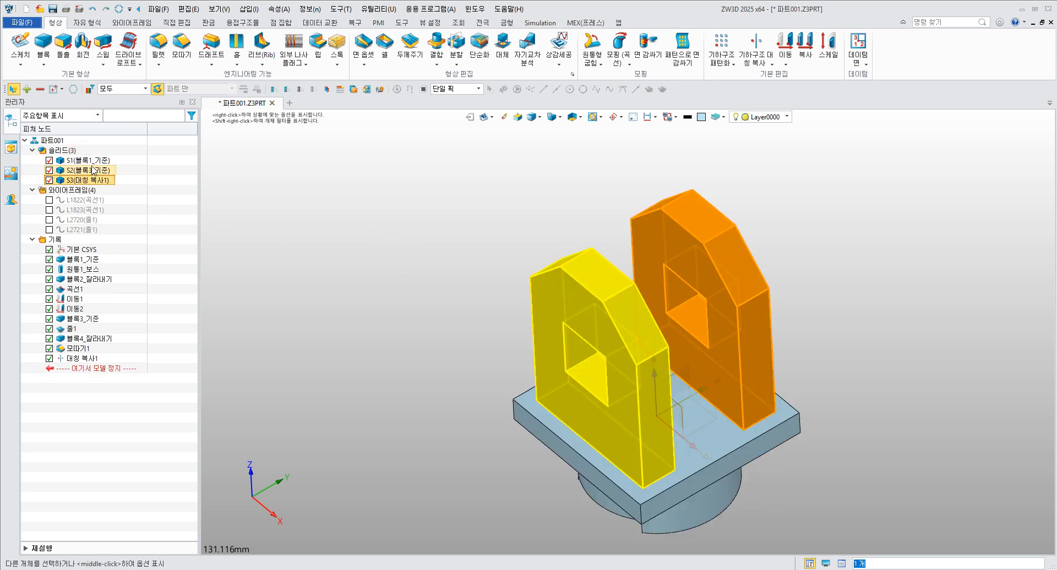
click(88, 160)
click(106, 10)
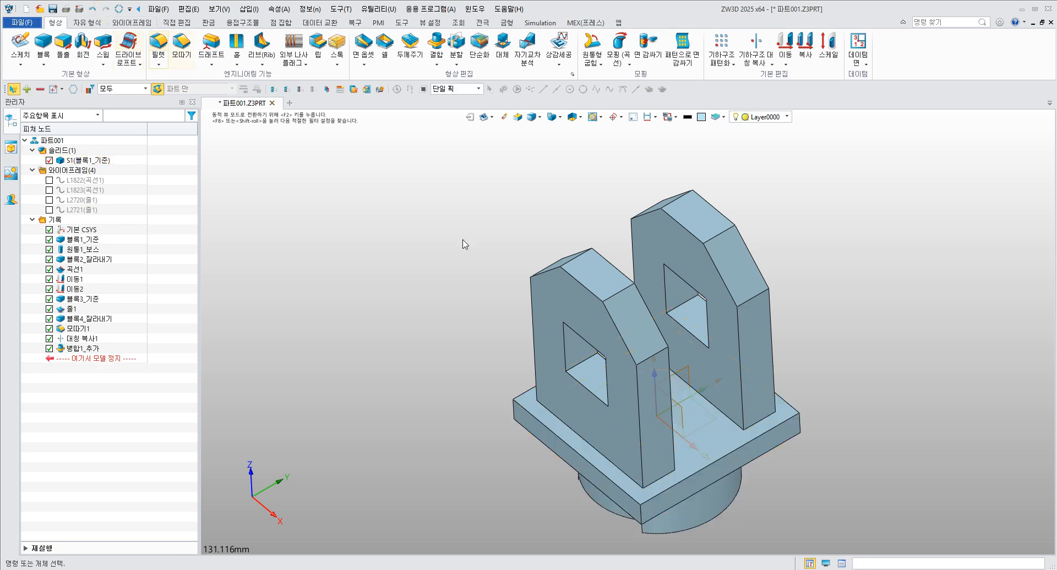
Switch to the PowerPoint manual, read the fillet radii for the model on slide 106, and return to ZW3D.
middle_drag(485, 239, 295, 202)
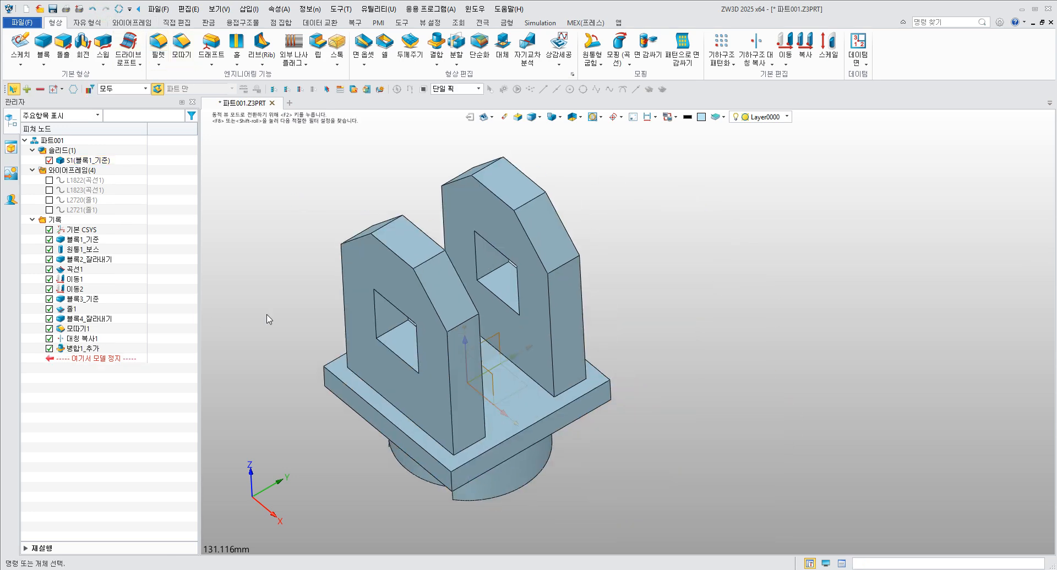
middle_drag(341, 252, 469, 231)
key(alt+Tab)
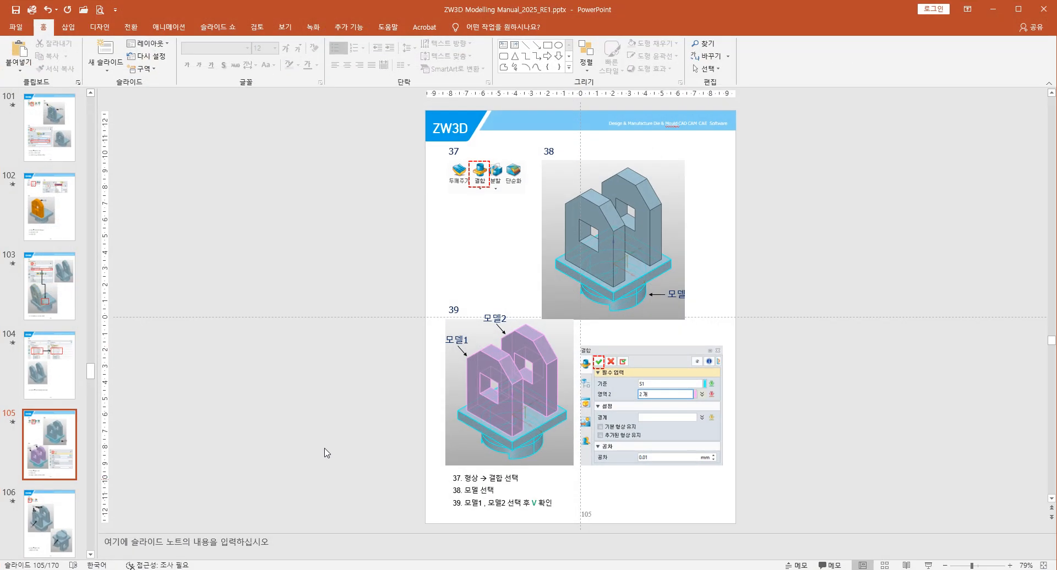
scroll(338, 396, down, 1)
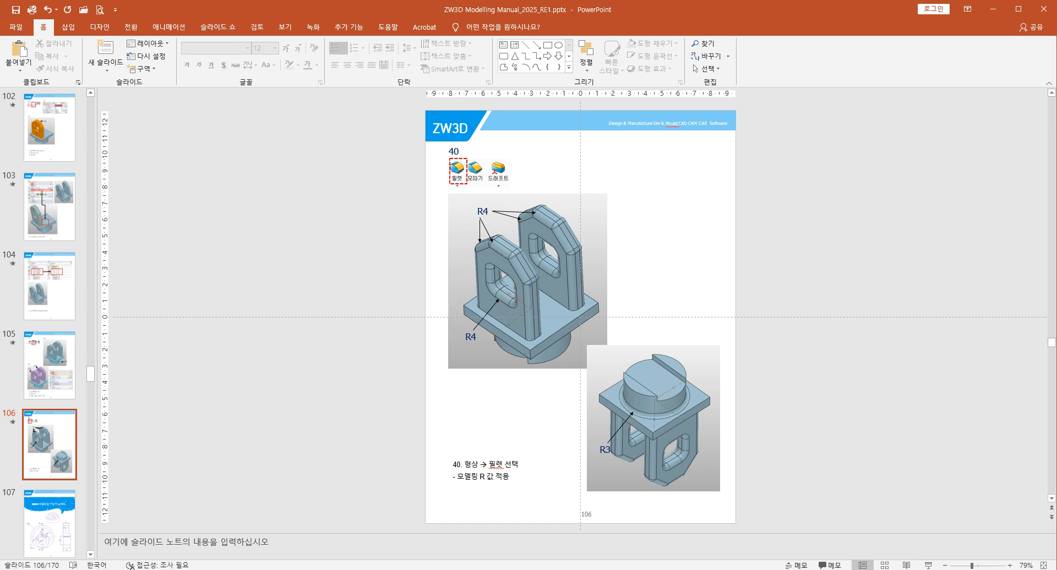
key(alt+Tab)
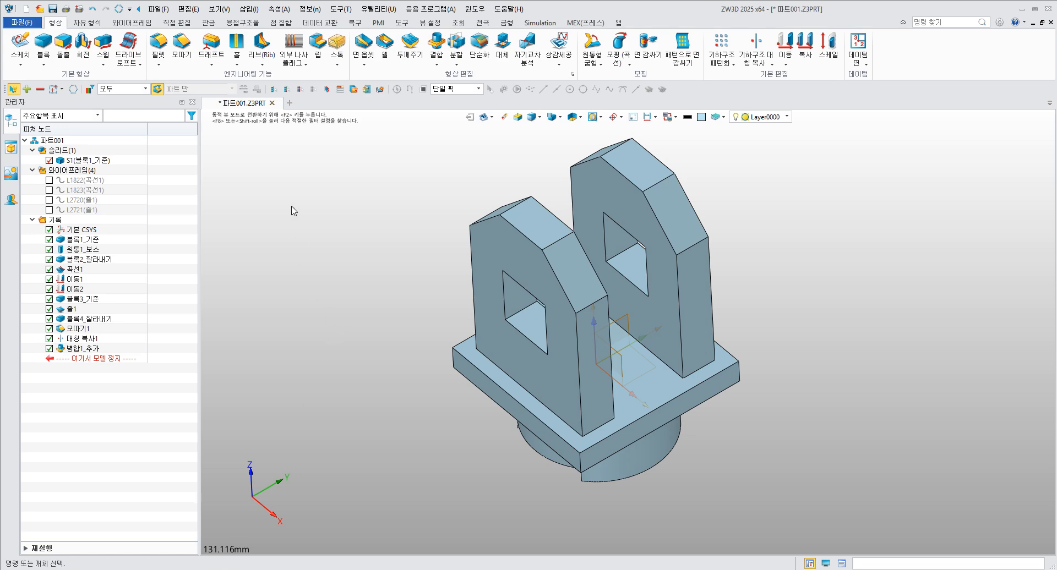
Fillet the outer face's edges around the front upright with a 4 mm radius, covering the top, sloped and vertical edges.
click(158, 44)
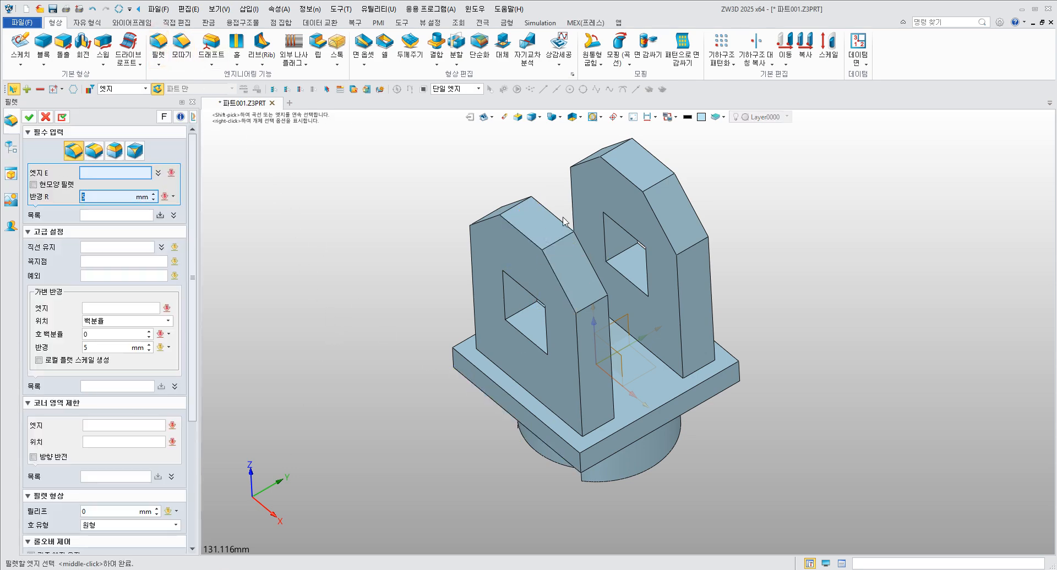
scroll(518, 231, up, 3)
click(517, 225)
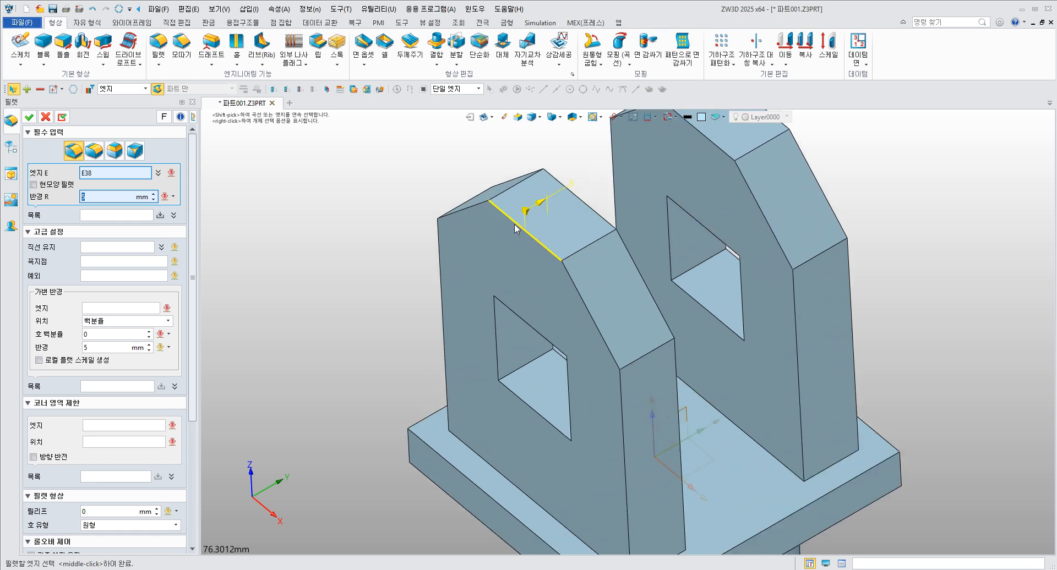
click(488, 211)
click(514, 222)
click(515, 223)
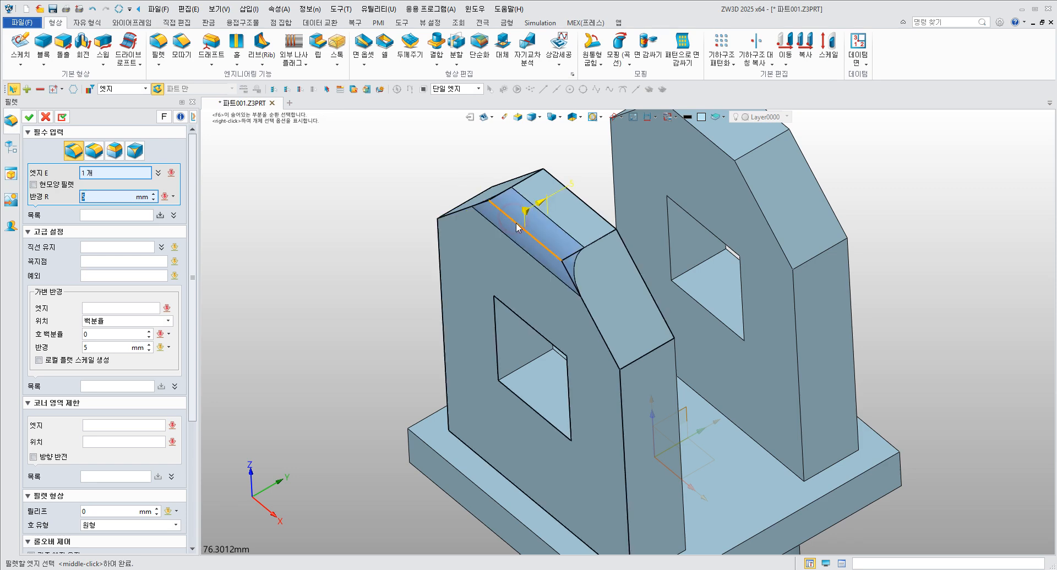
key(Return)
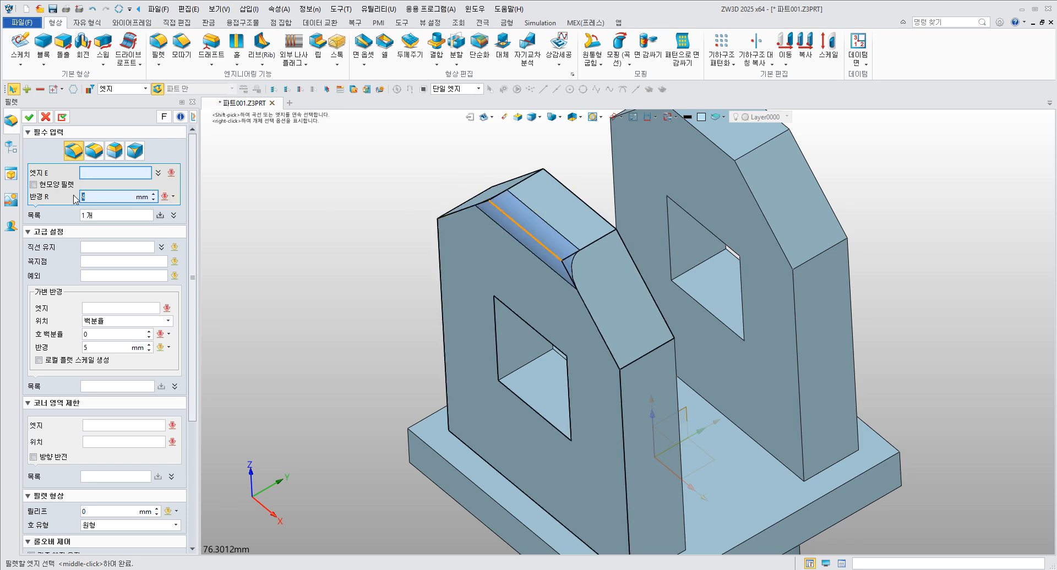
click(446, 226)
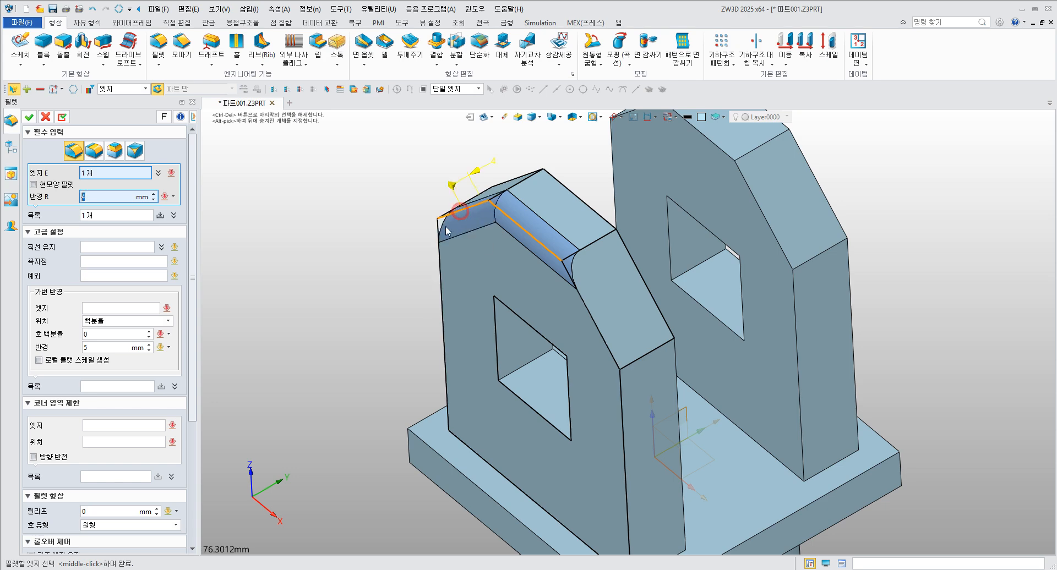
click(439, 266)
click(572, 302)
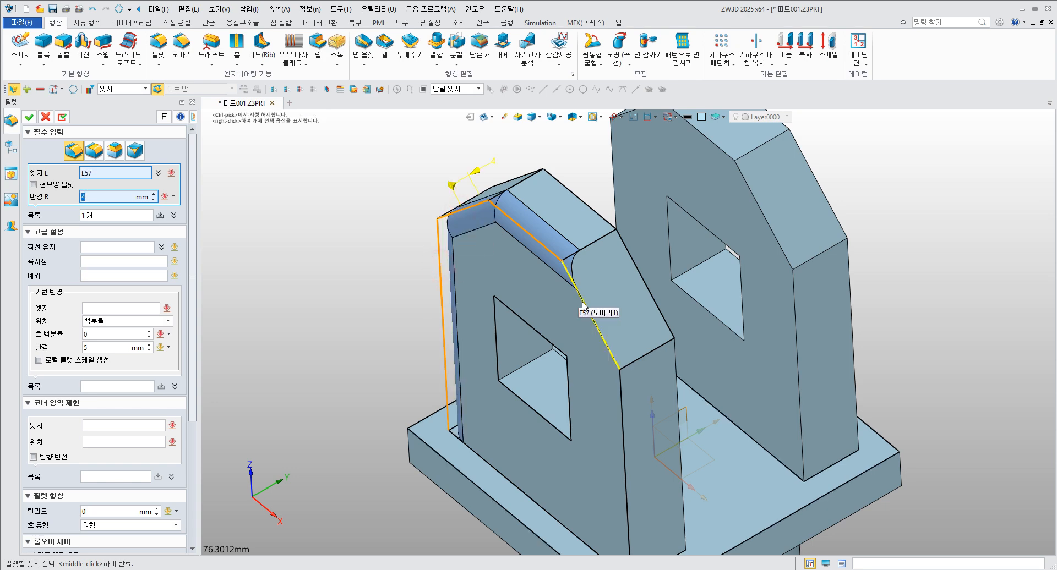
click(625, 421)
click(29, 116)
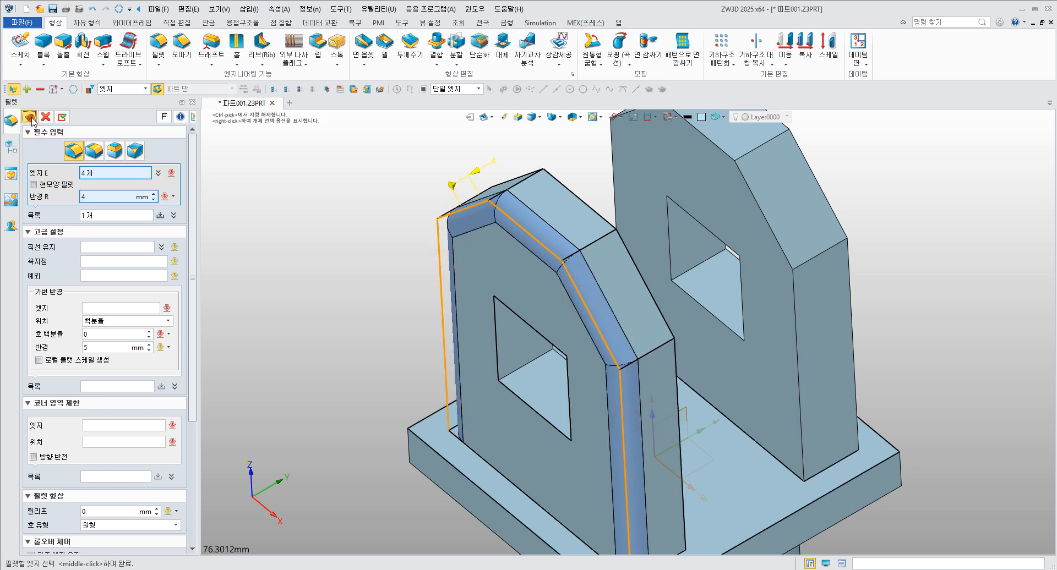
Fillet the edges around the front upright's inner face, facing the rear upright, with a 4 mm radius.
right_drag(328, 193, 323, 207)
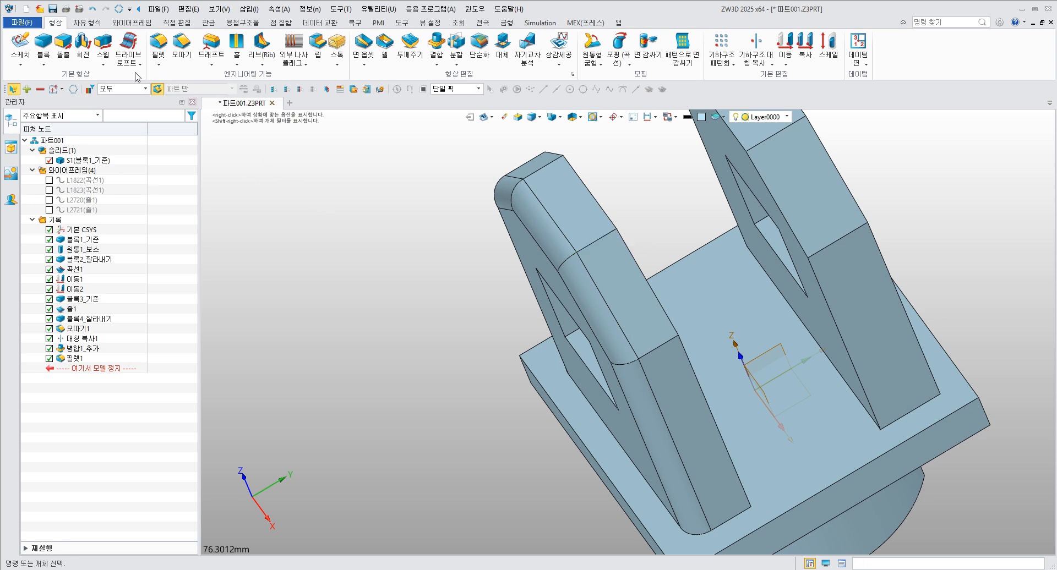
click(158, 43)
click(692, 374)
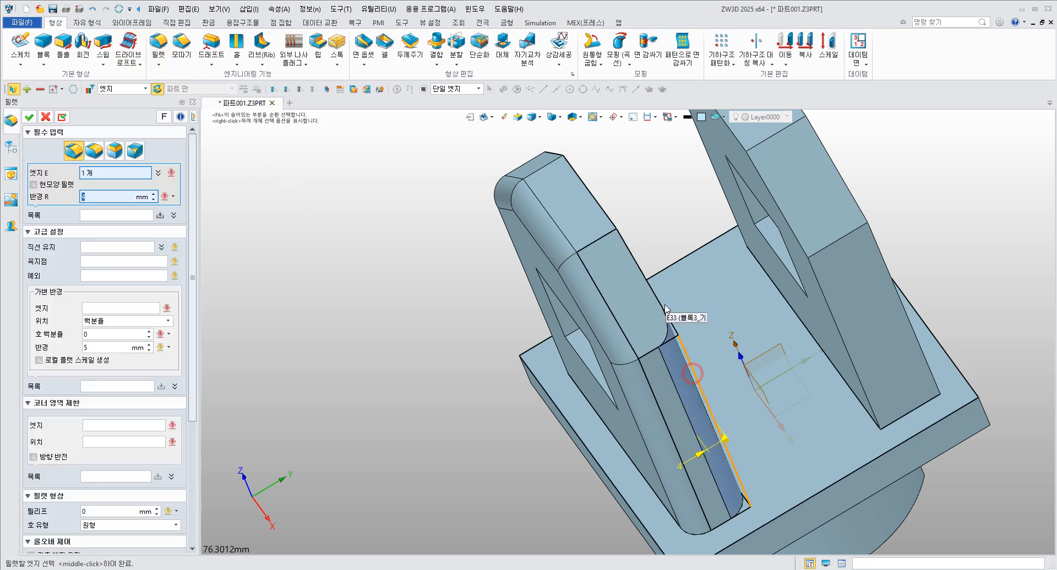
click(651, 288)
click(599, 204)
right_drag(599, 205, 567, 220)
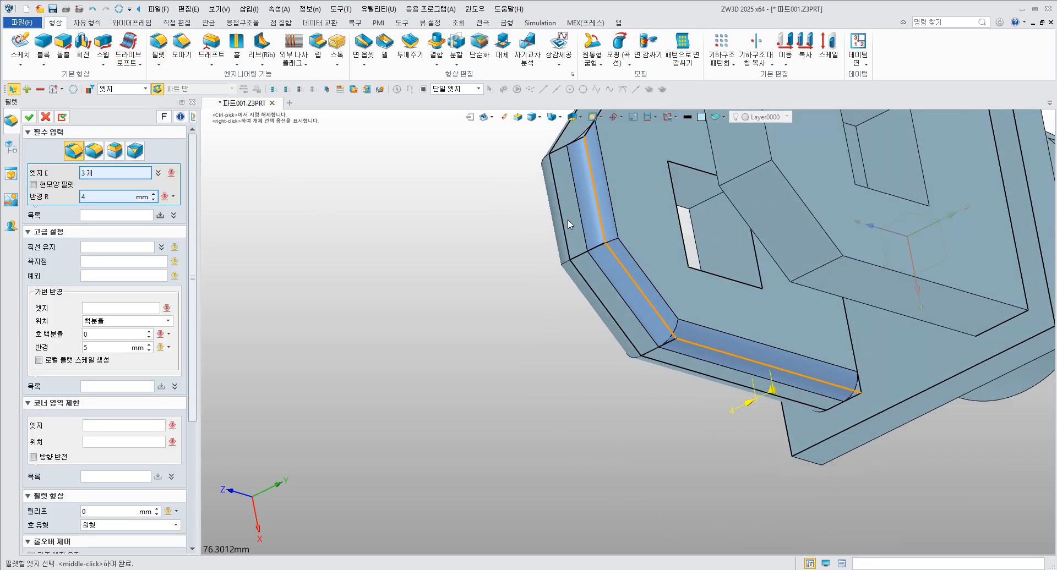
scroll(604, 190, down, 3)
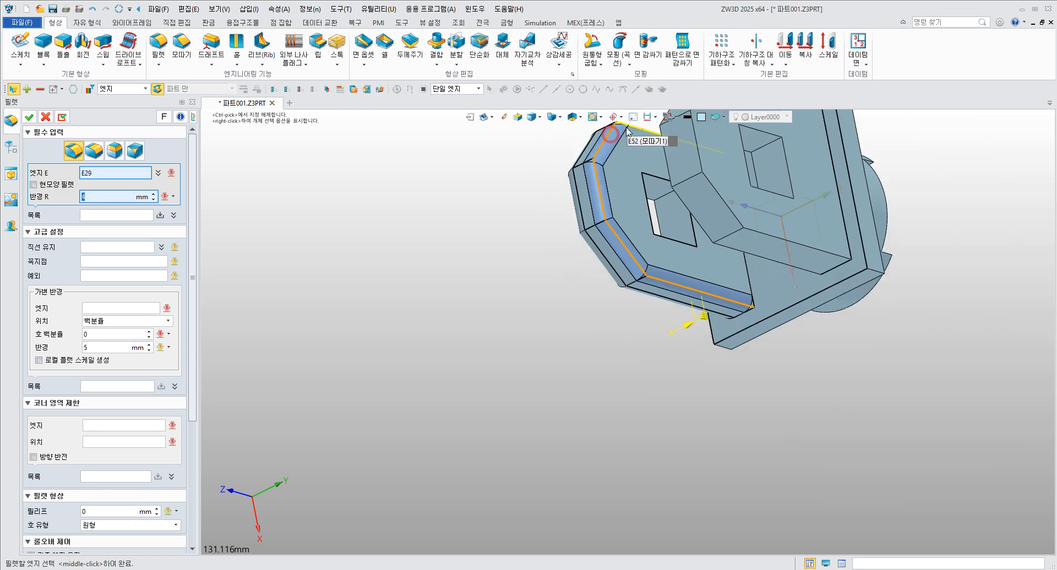
click(639, 131)
right_drag(484, 230, 210, 131)
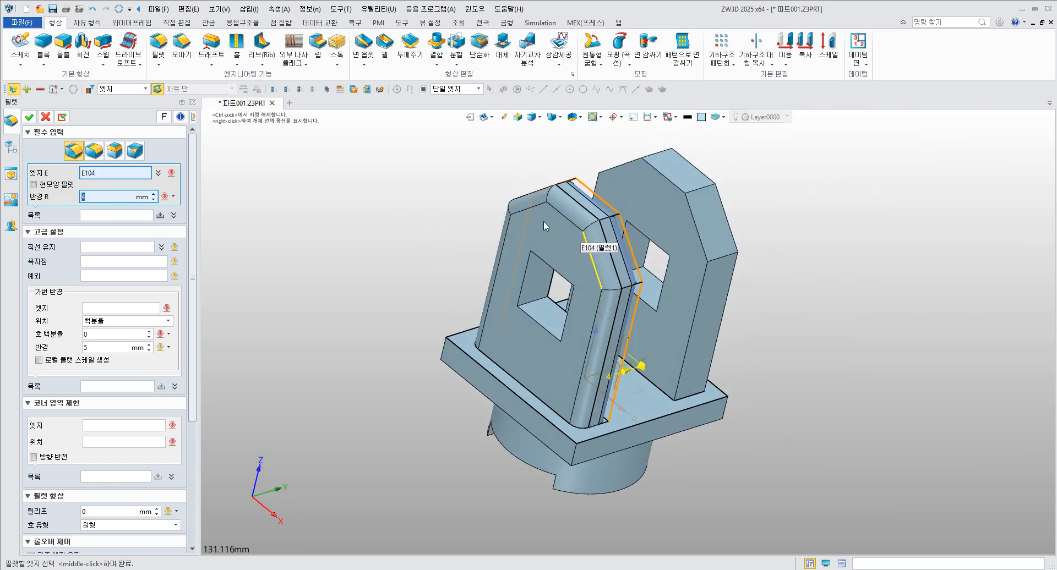
click(30, 117)
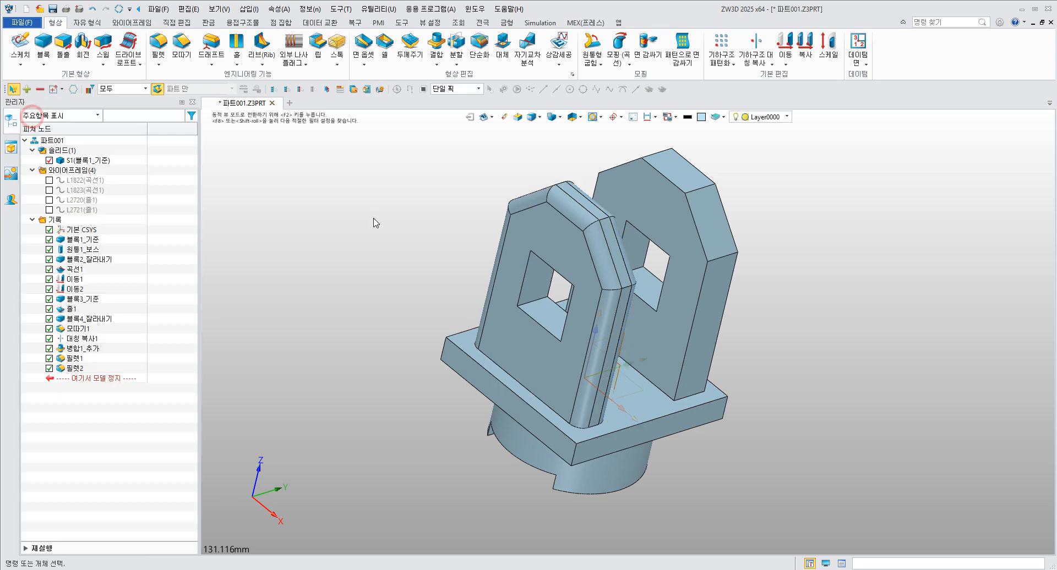
Check the radii on manual slide 106 and select the cross edges at the front upright's two upper corners for a 4 mm fillet.
click(158, 44)
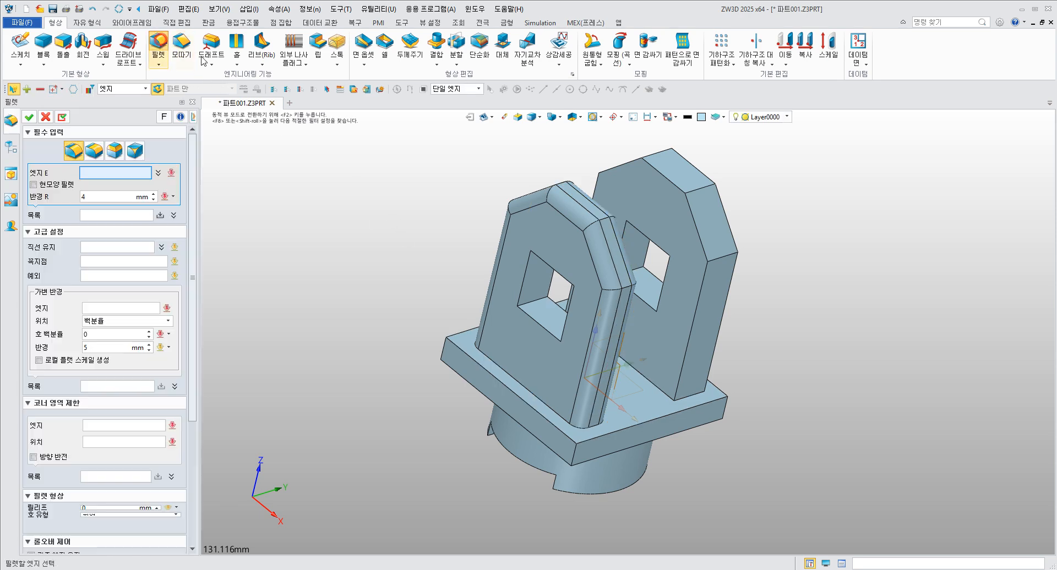
scroll(653, 218, up, 5)
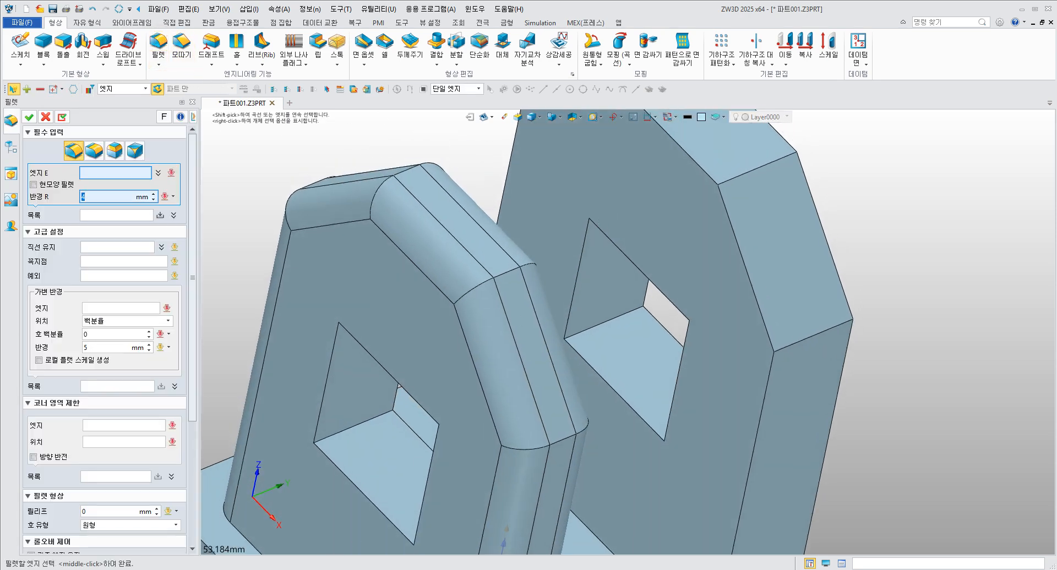
key(alt+Tab)
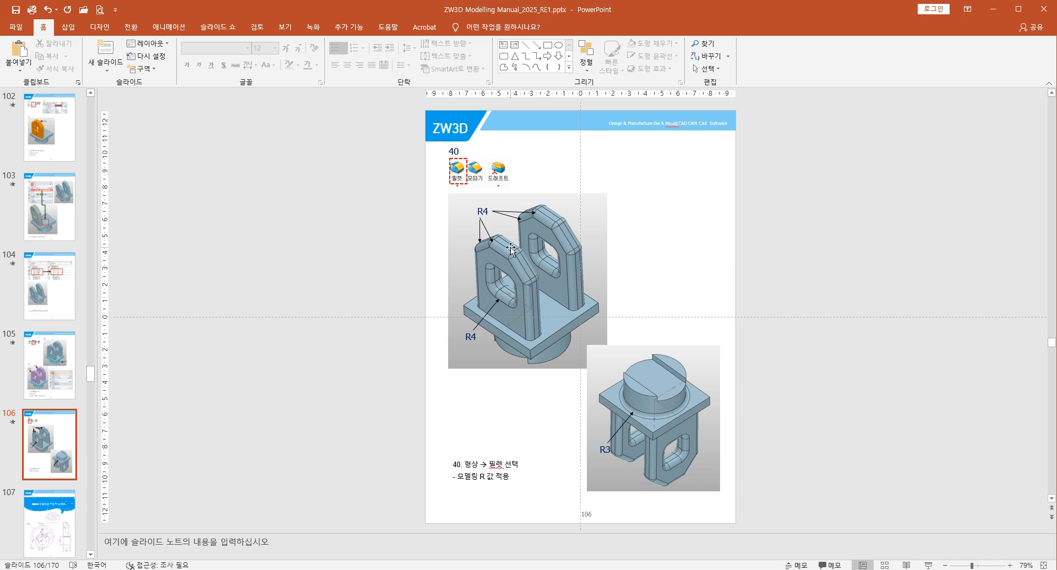
key(alt+Tab)
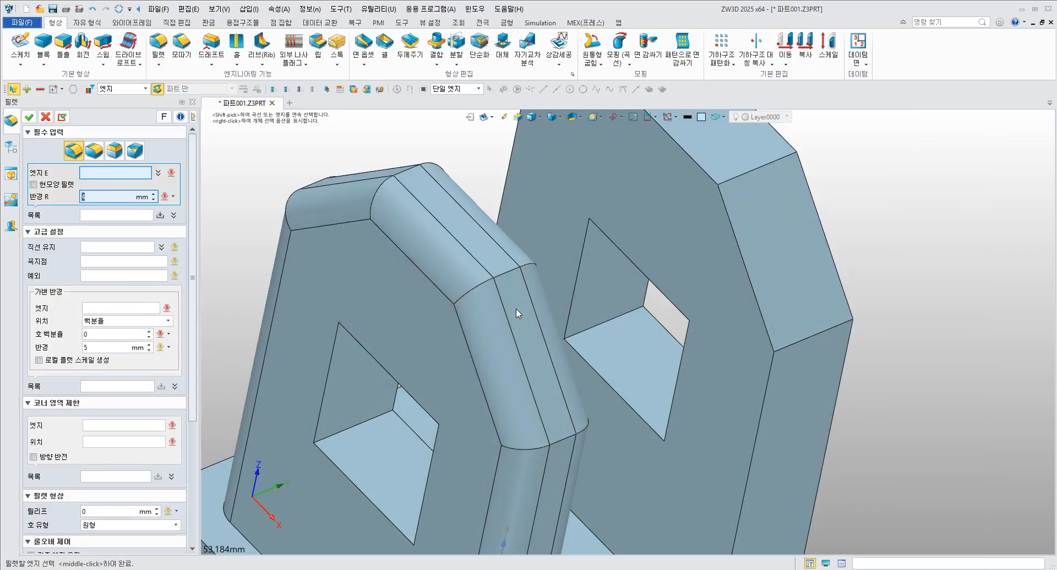
click(512, 275)
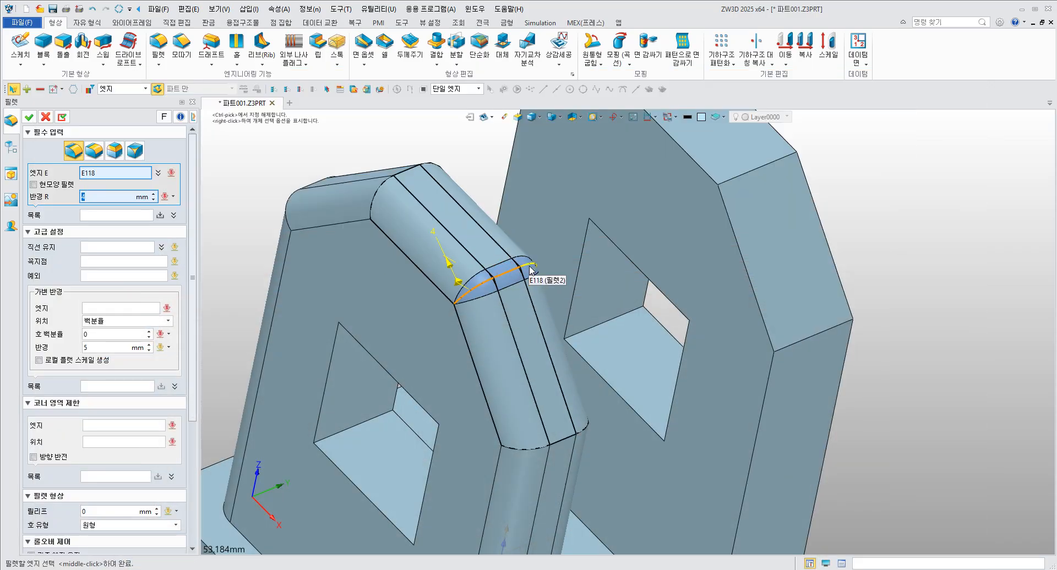
click(383, 193)
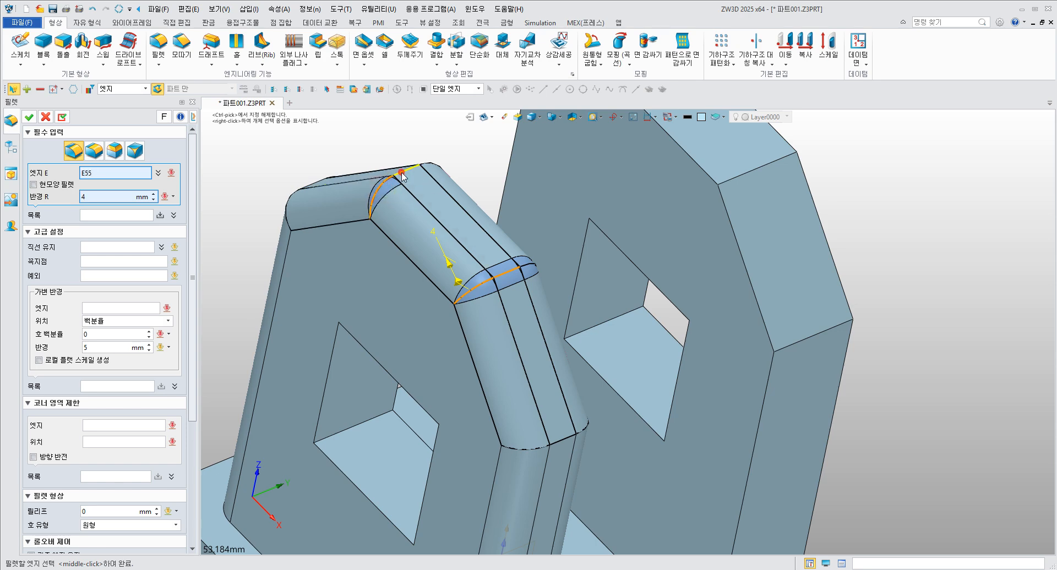
middle_drag(492, 199, 482, 208)
mouse_move(481, 207)
right_down()
mouse_move(473, 217)
mouse_move(479, 205)
right_up()
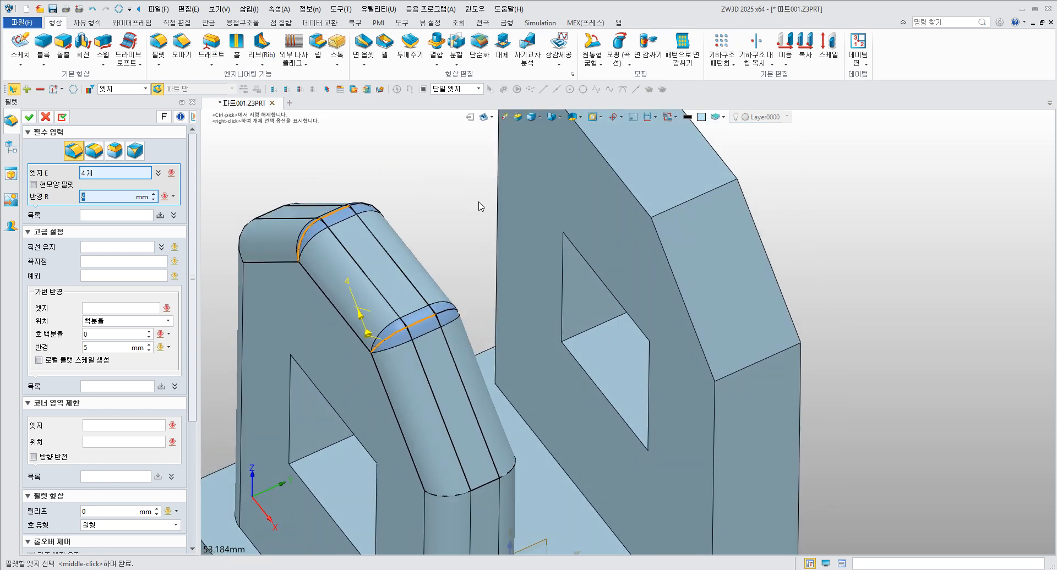
Recheck the manual, add the cross edges at the front upright's remaining two corners, and apply the 4 mm fillet.
key(alt+Tab)
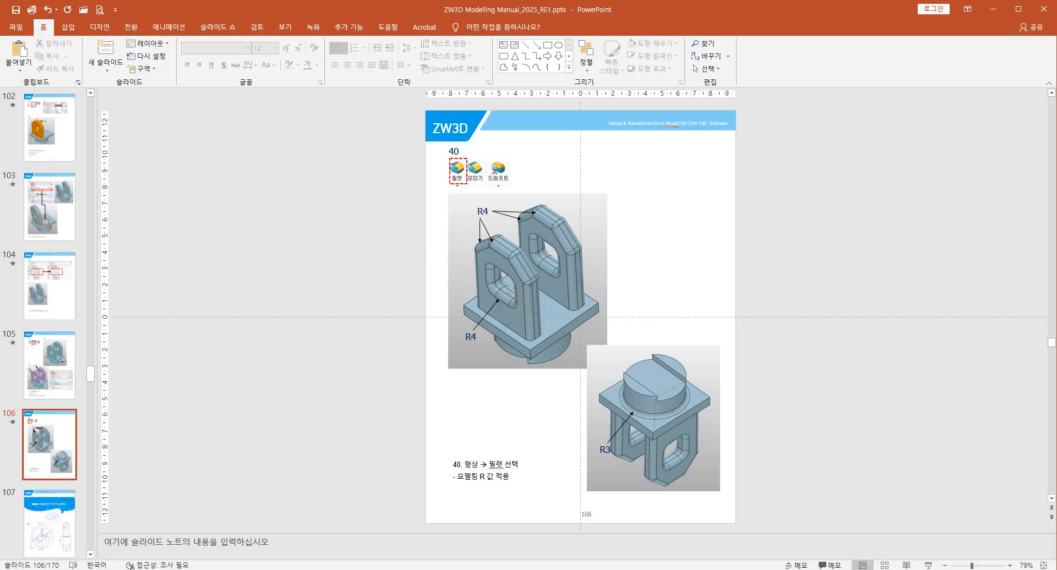
key(alt+Tab)
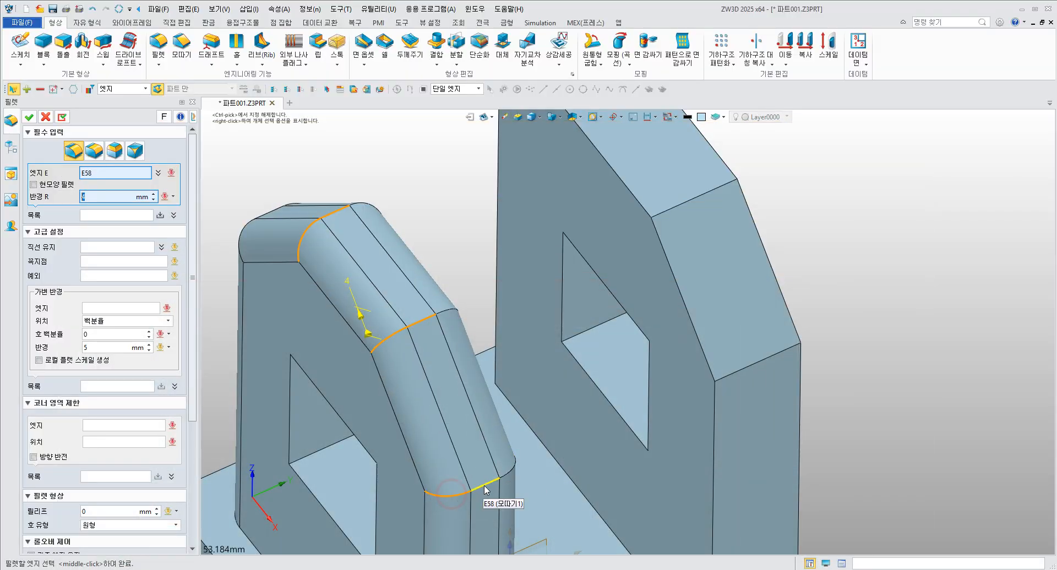
click(507, 472)
mouse_move(316, 336)
right_down()
mouse_move(457, 354)
mouse_move(421, 360)
right_up()
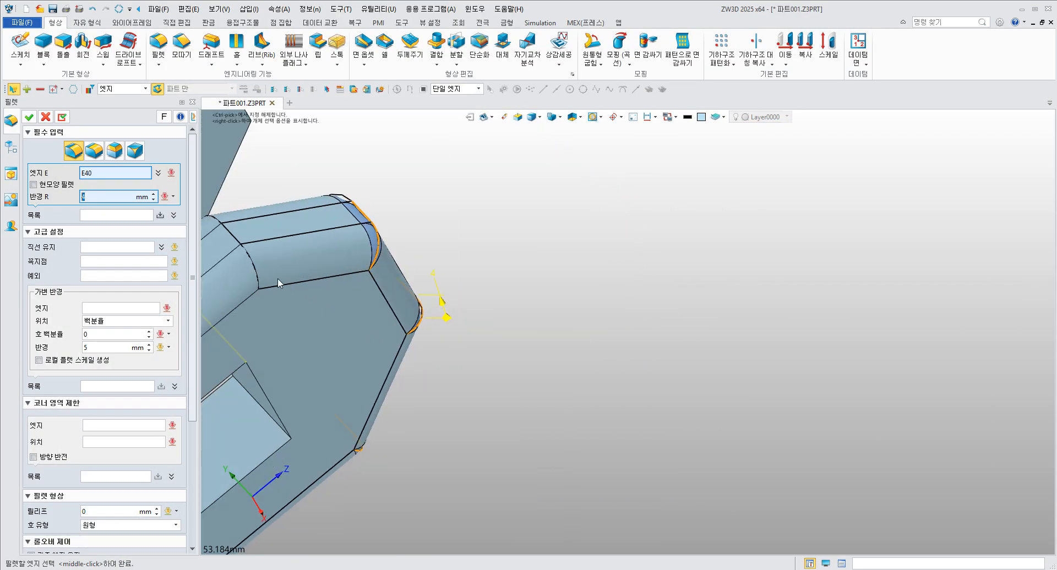
click(254, 268)
click(237, 216)
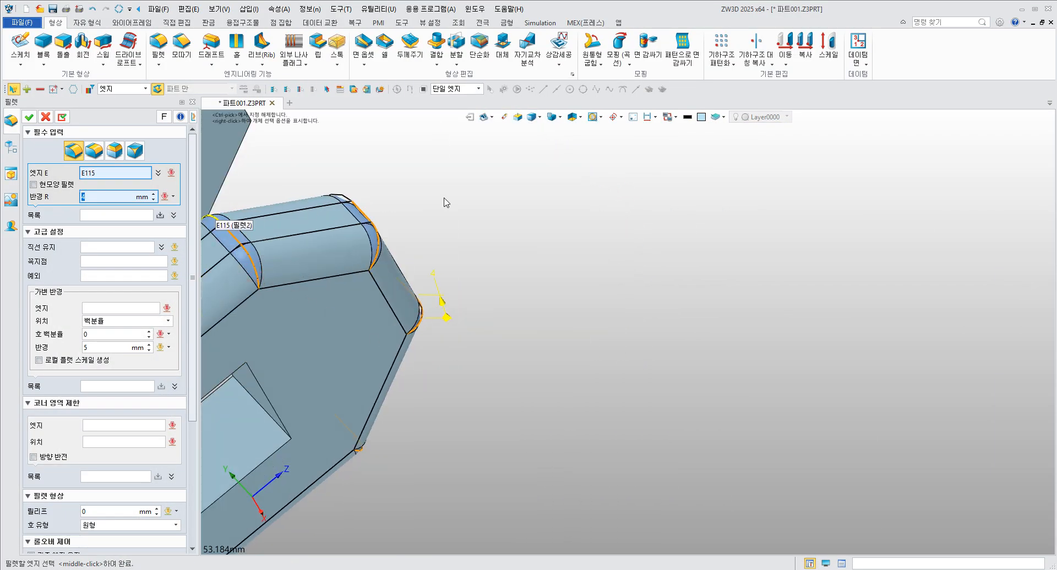
right_drag(446, 202, 326, 211)
middle_drag(348, 262, 725, 278)
scroll(572, 306, down, 2)
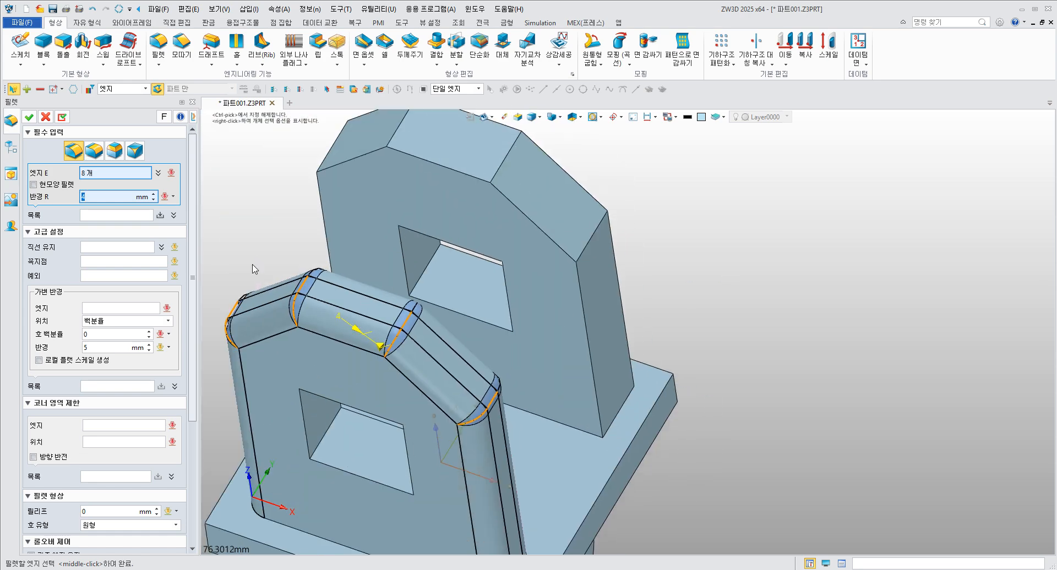
middle_click(306, 317)
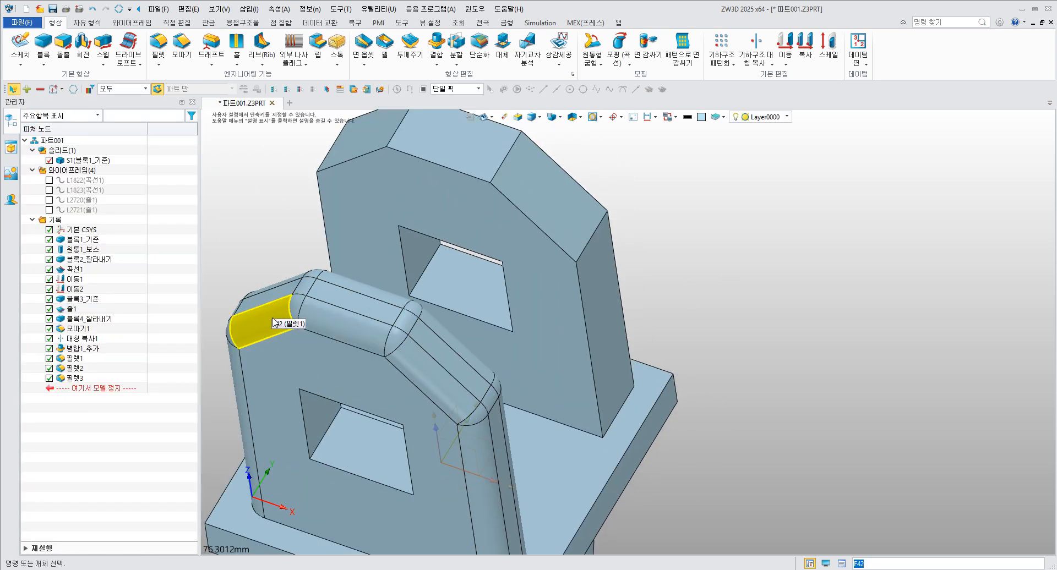
Fillet the four cross edges at the corners of the rear upright's chamfered top with a 4 mm radius.
middle_drag(383, 346, 422, 444)
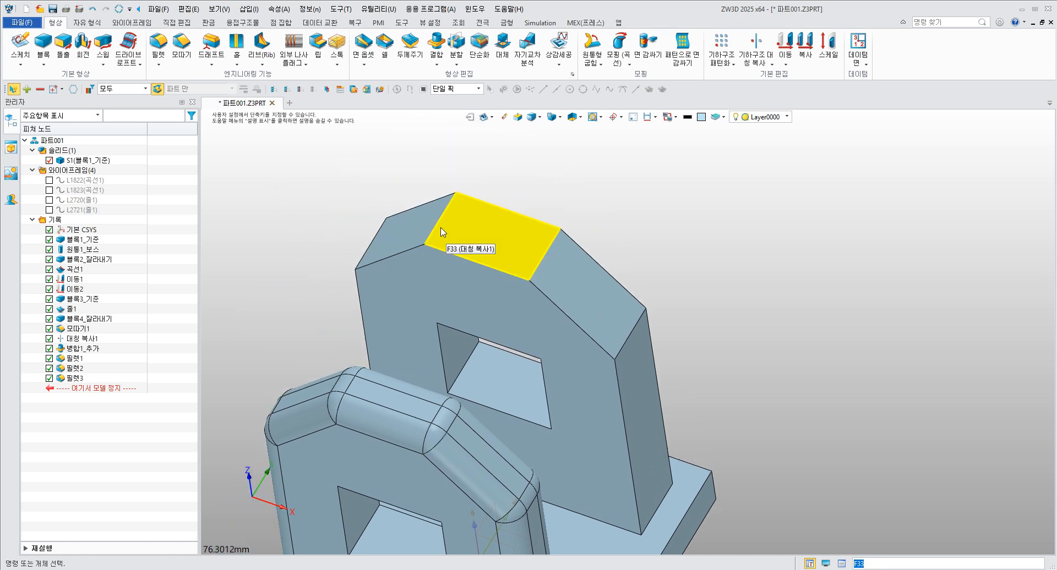
click(432, 230)
click(158, 47)
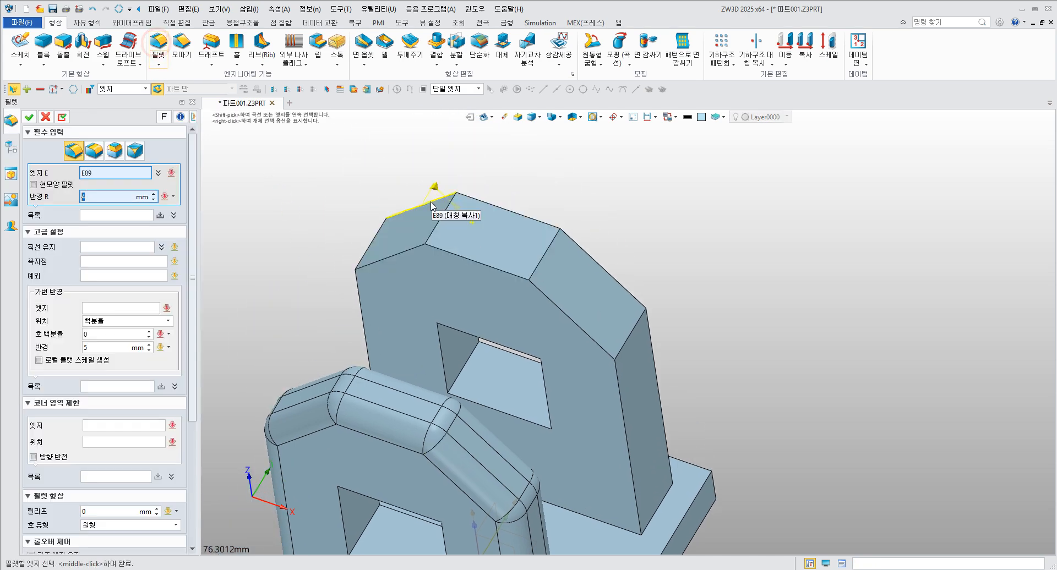
click(542, 263)
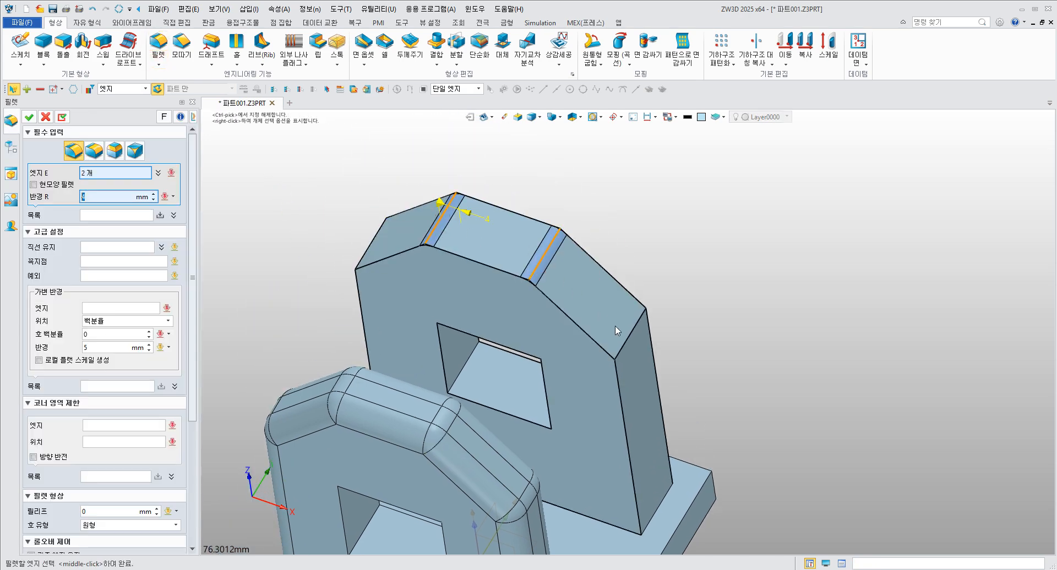
click(629, 340)
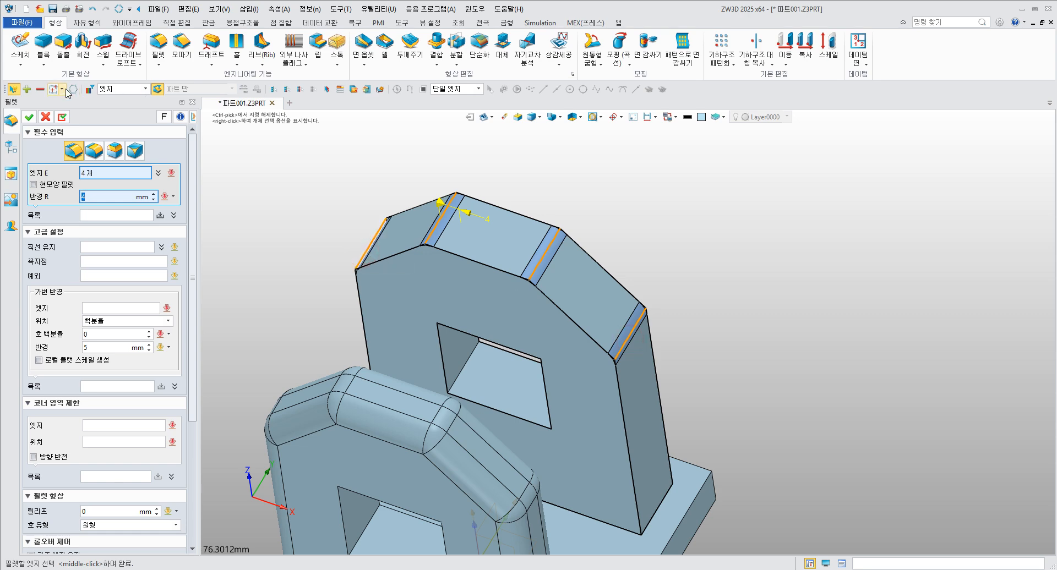
click(30, 116)
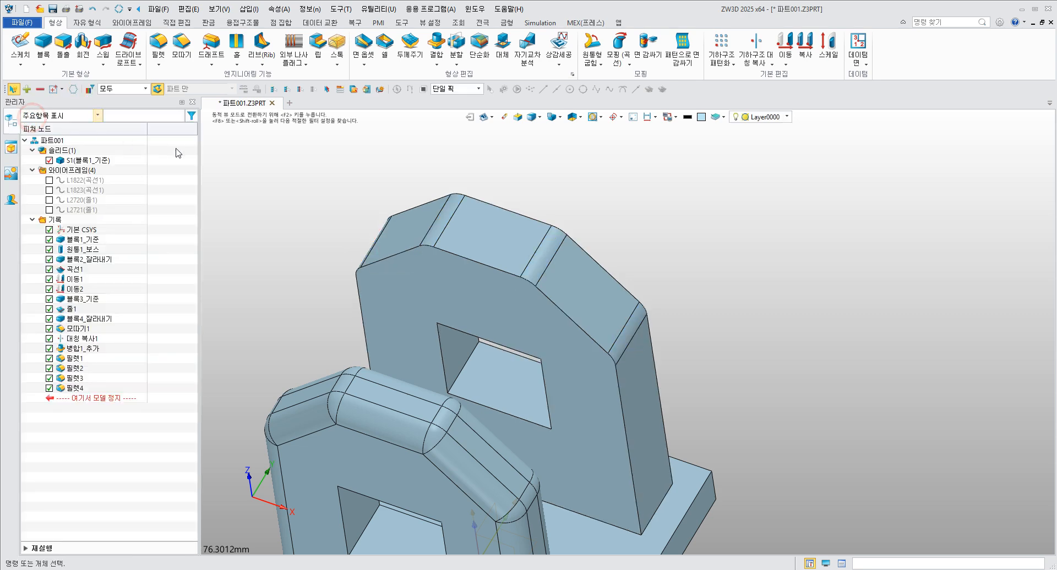
Fillet the edge chain around the rear upright's inner face, facing the front upright, with a 4 mm radius.
click(158, 47)
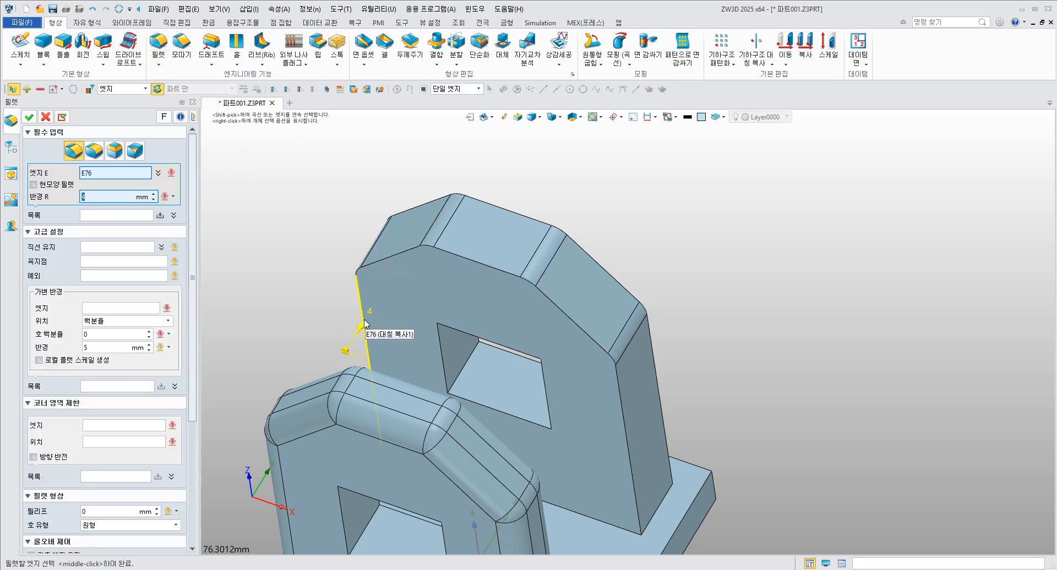
click(363, 324)
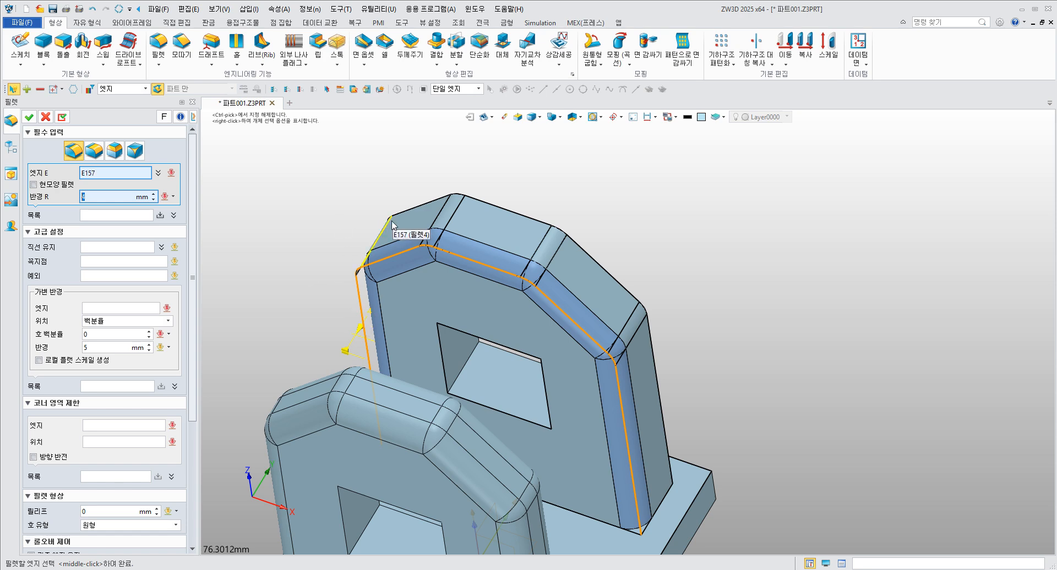
click(29, 117)
middle_drag(325, 193, 644, 271)
click(694, 330)
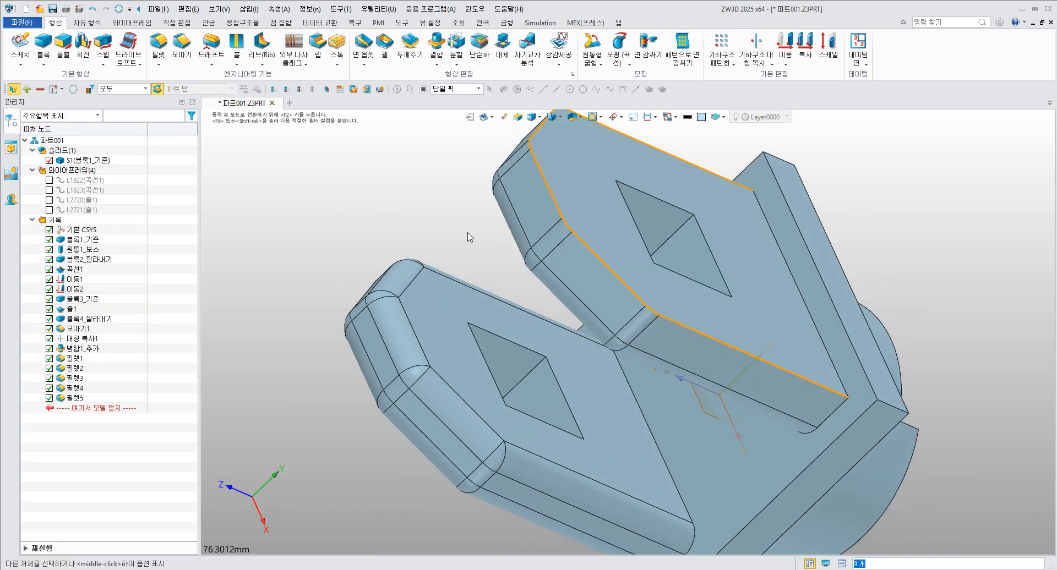
click(158, 45)
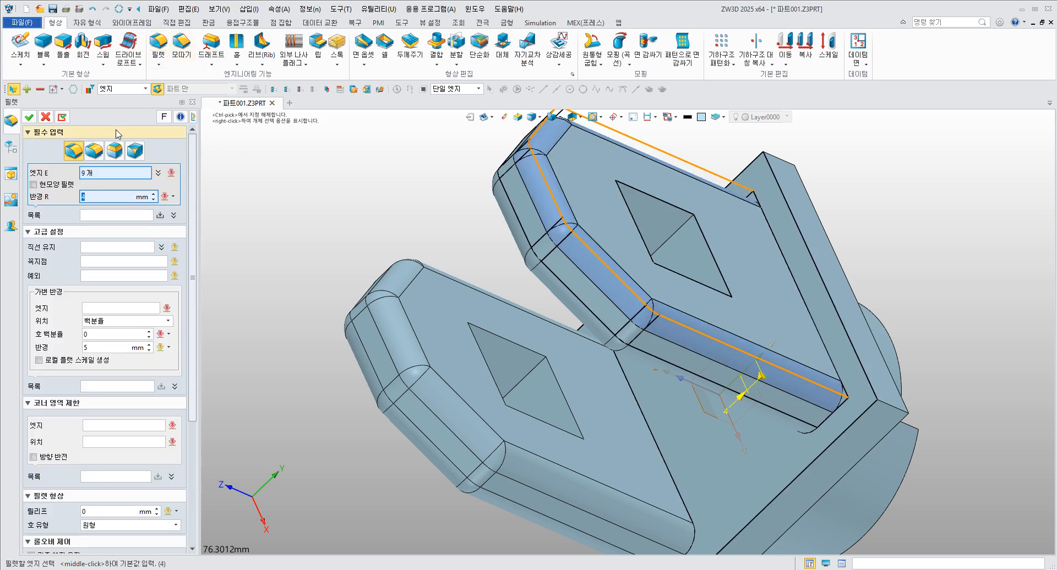
key(Escape)
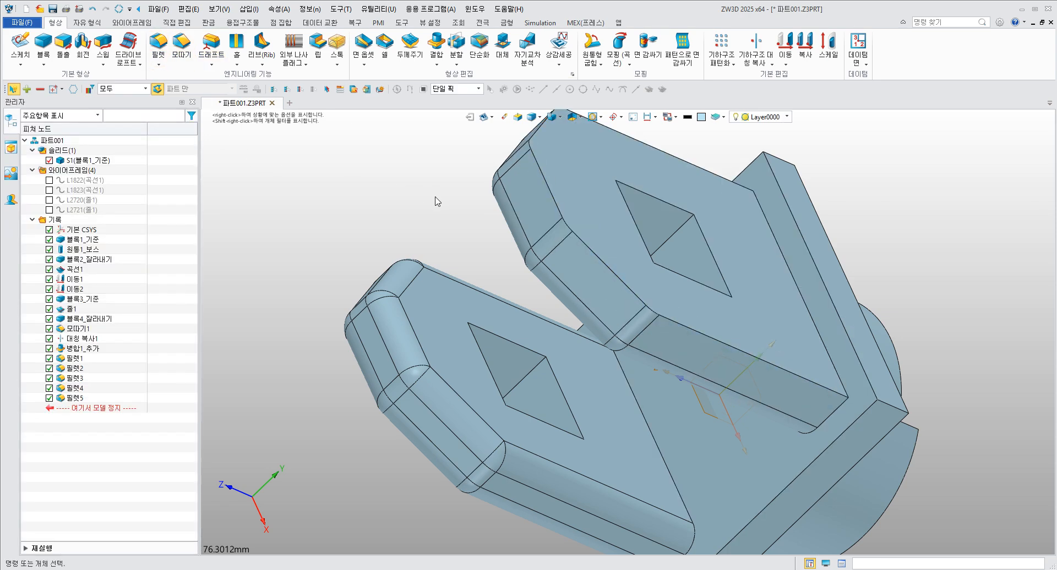
Undo both rear upright fillets and the front upright's corner and inner-face fillets, back to its outer-face fillet.
key(ctrl+Home)
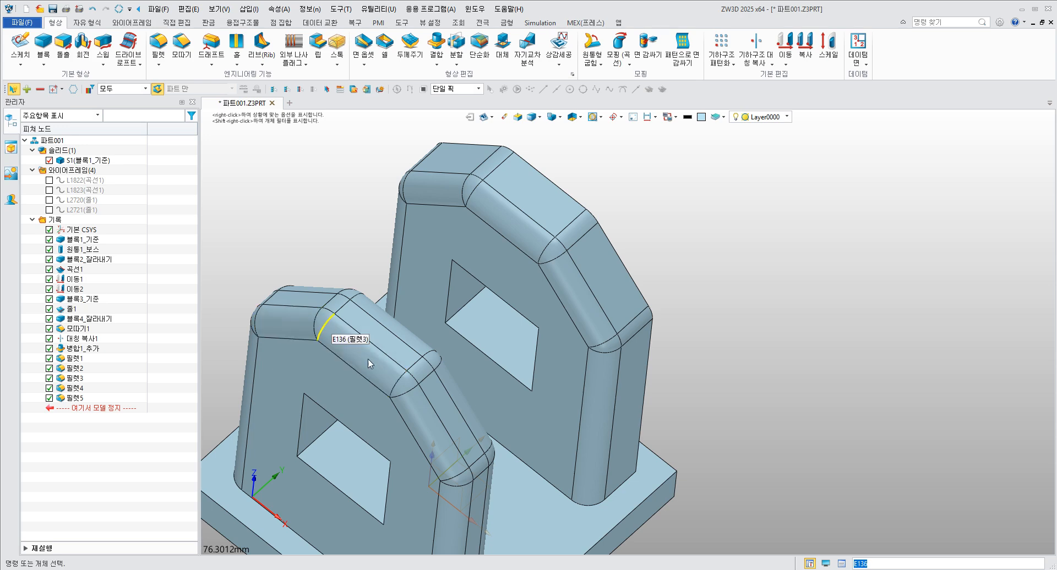
key(ctrl+z)
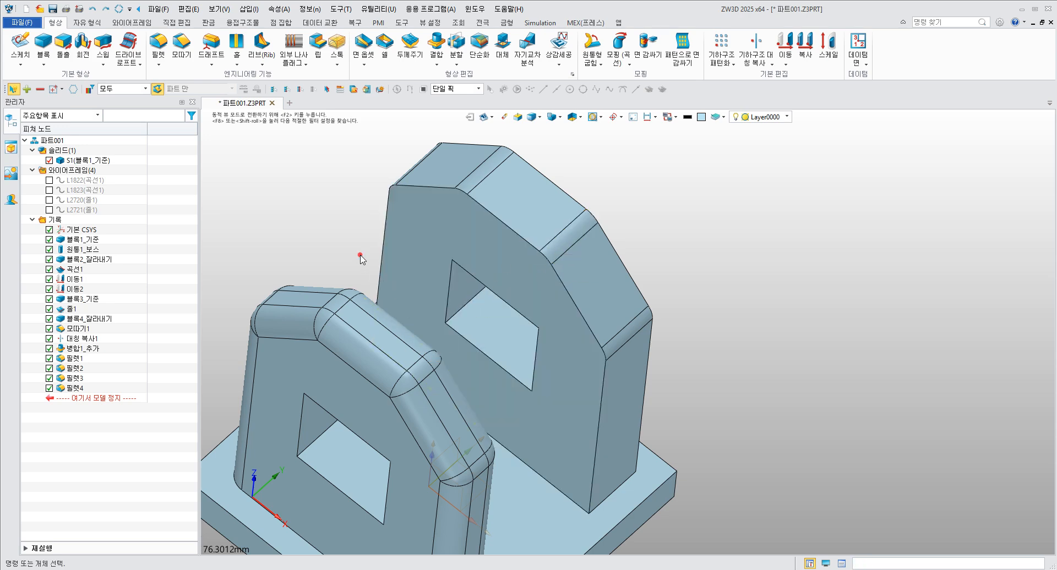
key(ctrl+z)
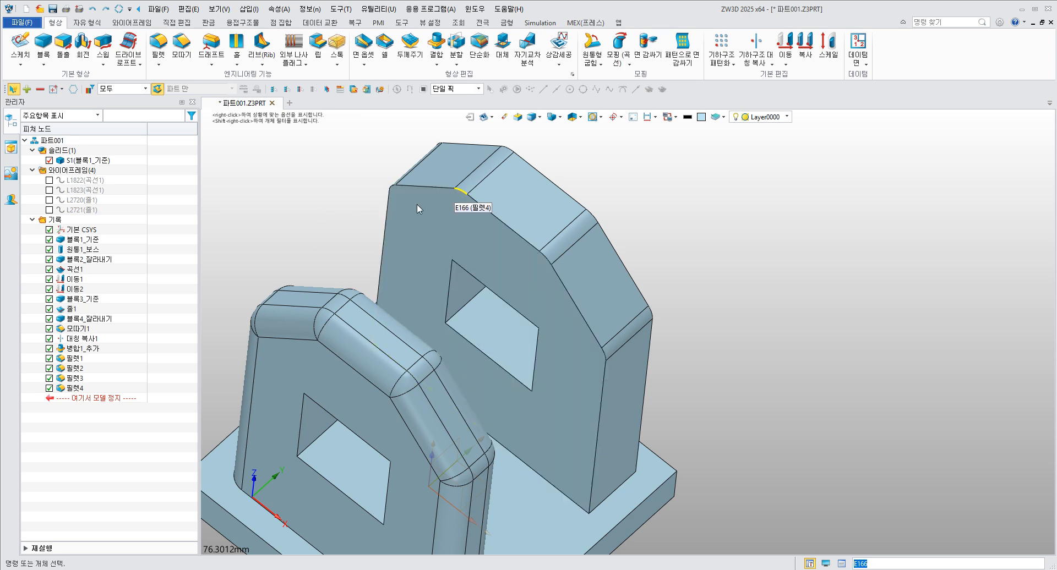
key(ctrl+z)
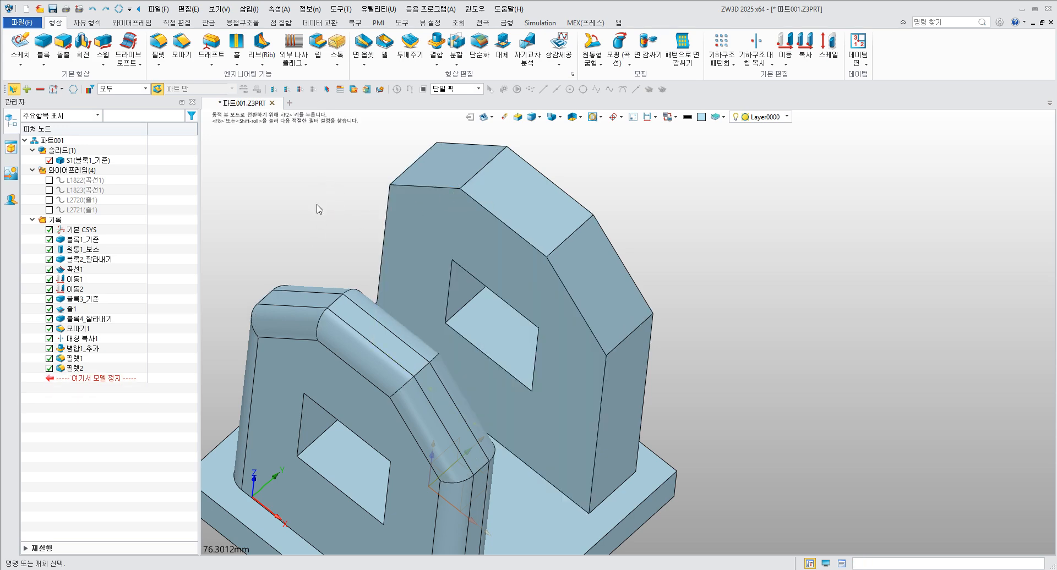
key(ctrl+z)
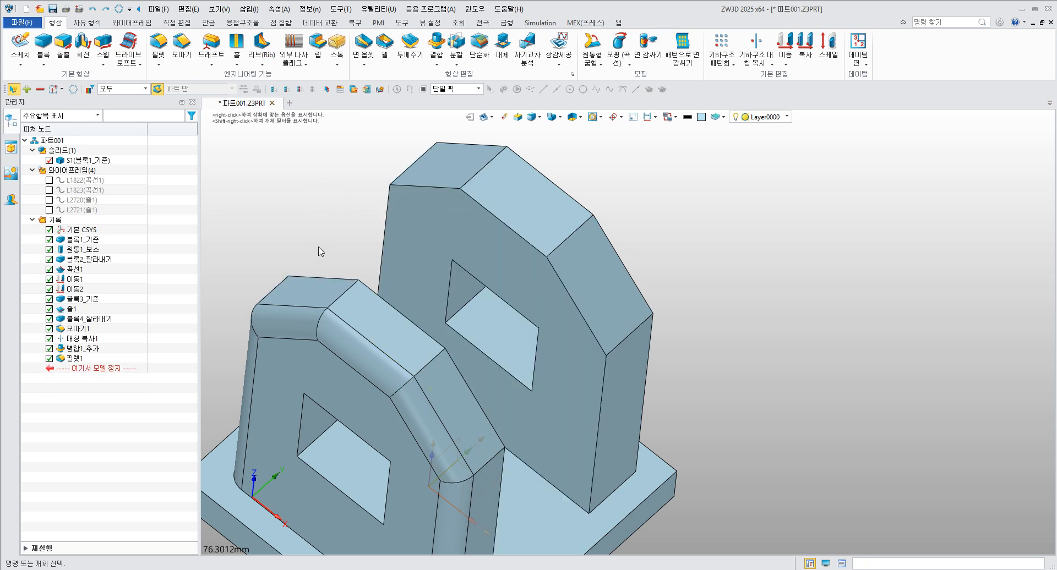
right_drag(353, 248, 242, 279)
right_drag(495, 302, 555, 274)
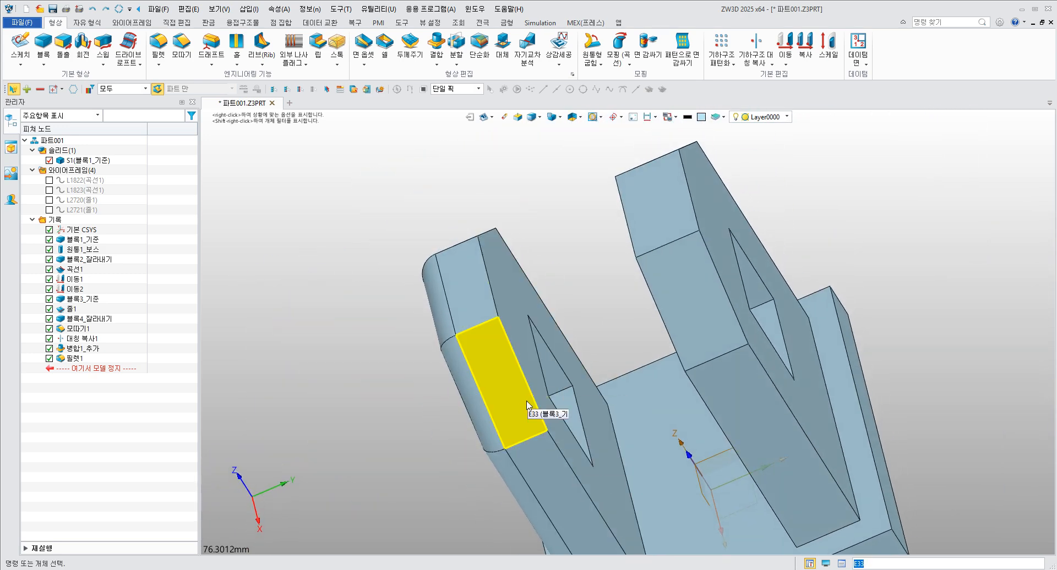
click(158, 46)
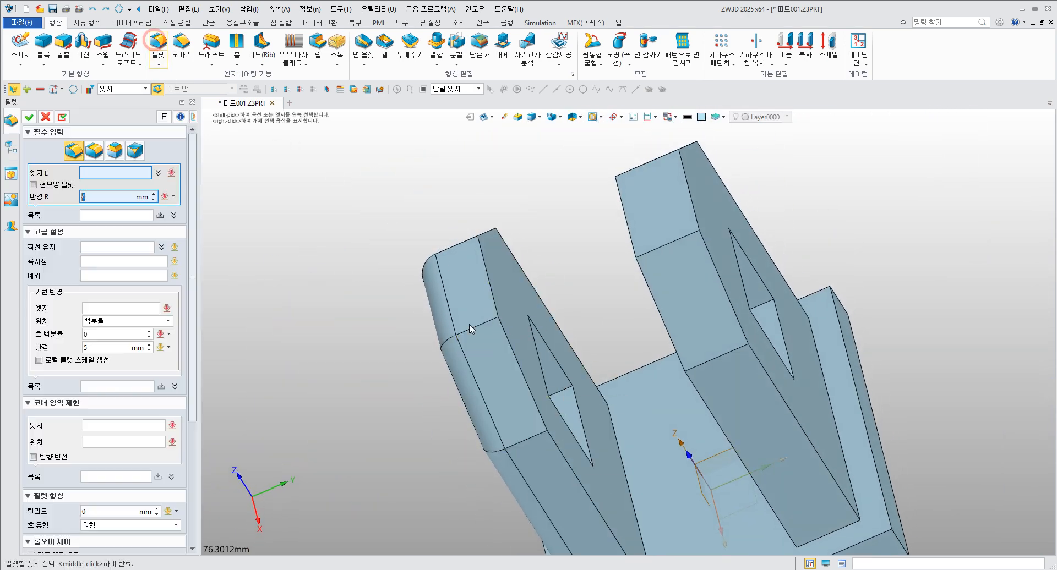
click(555, 446)
click(538, 410)
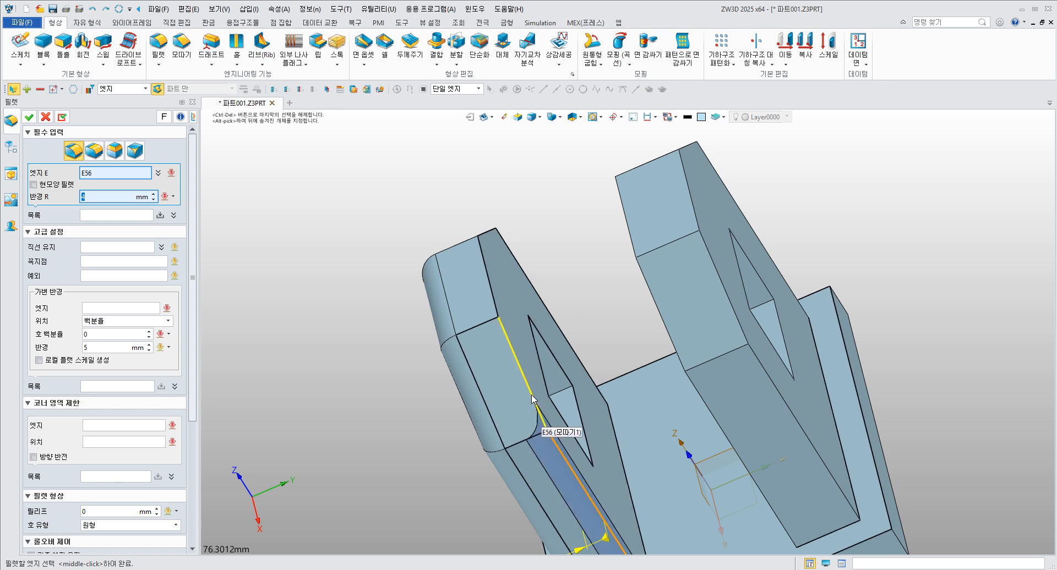
click(488, 287)
click(488, 232)
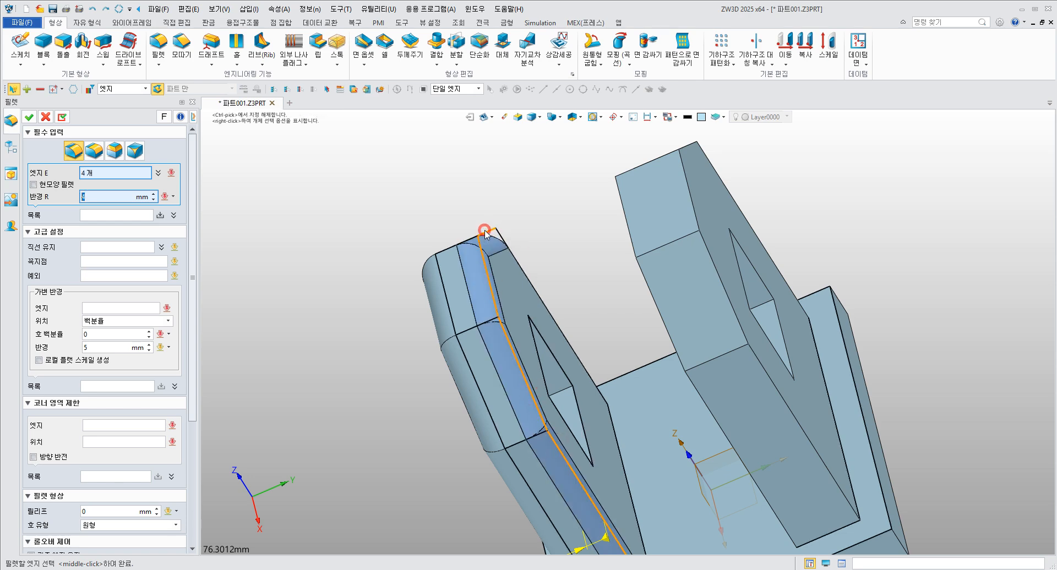
middle_click(514, 261)
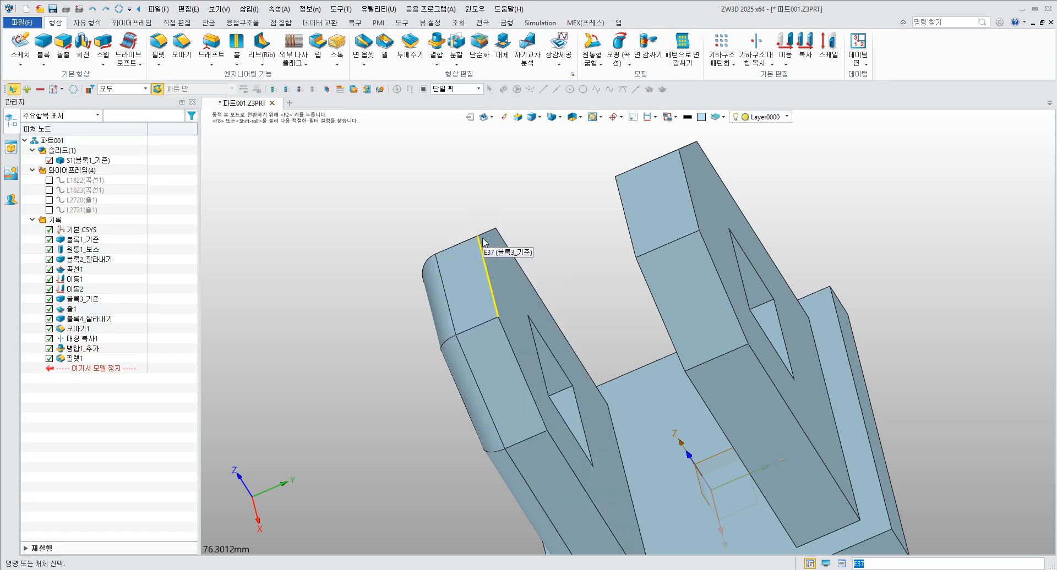
Fillet the edge chain around the front upright's inner face, facing the rear upright, with a 4 mm radius.
click(162, 47)
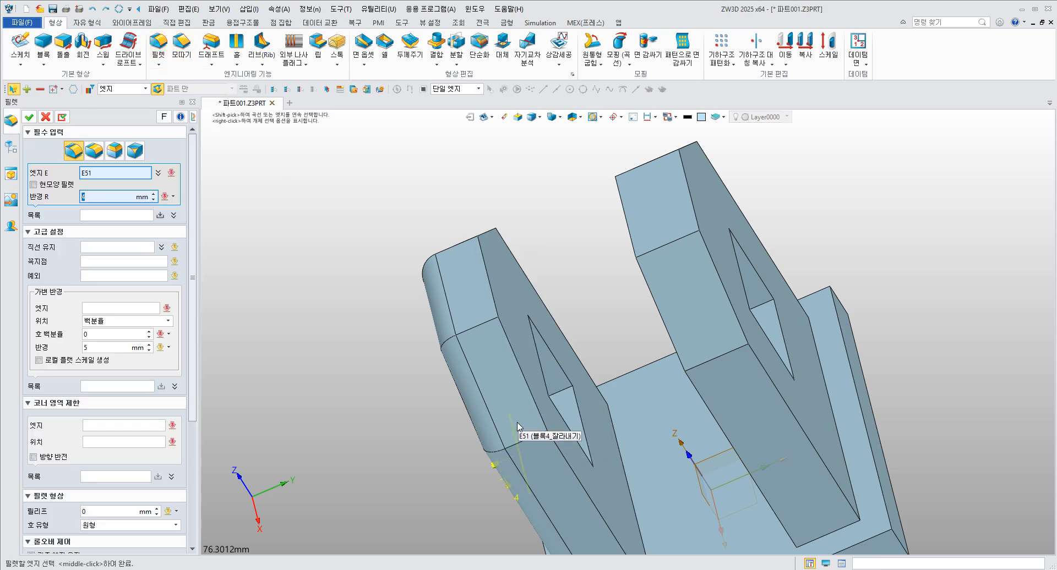
click(467, 370)
click(446, 372)
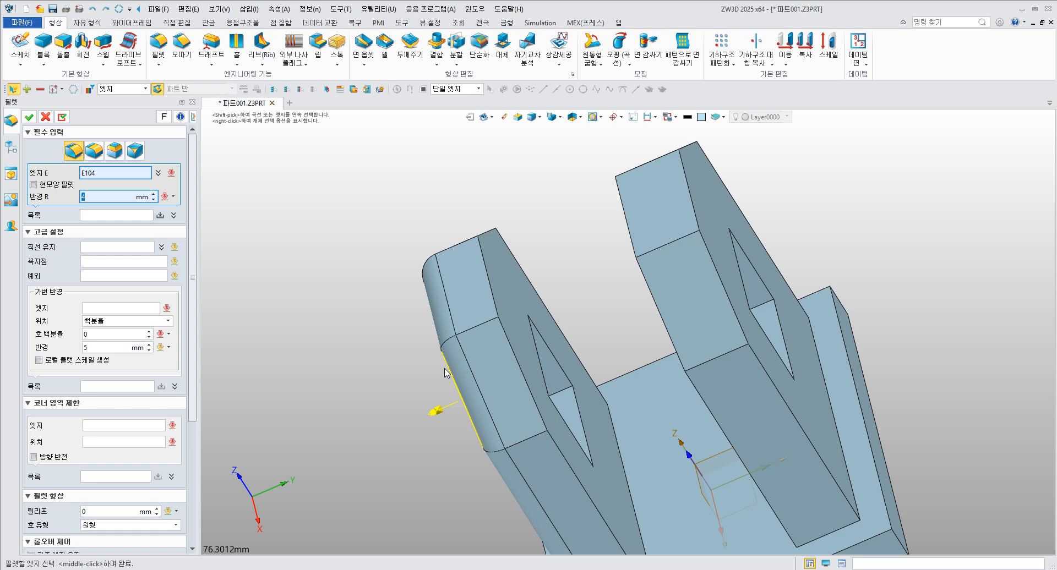
click(567, 469)
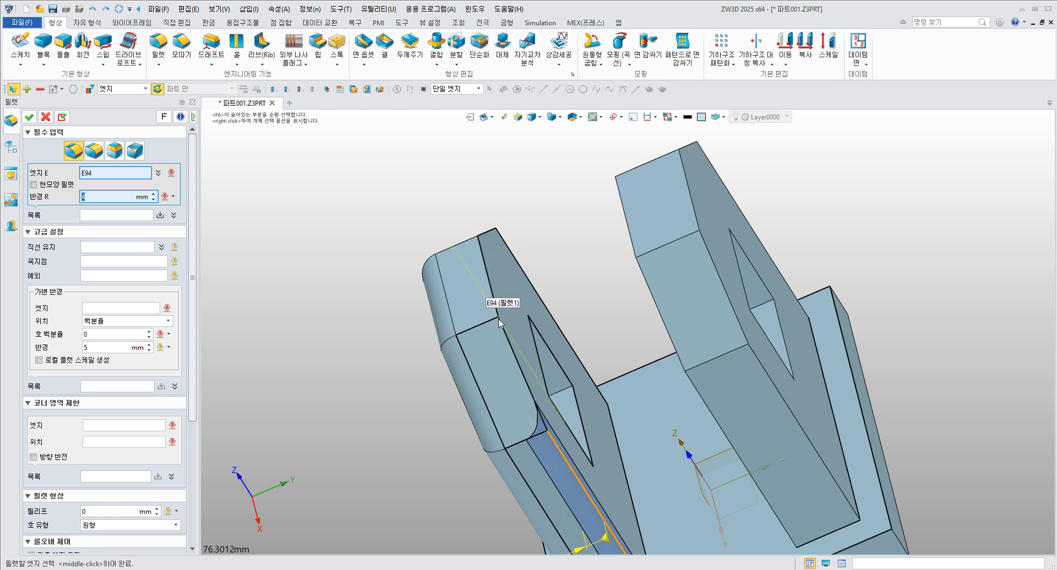
click(570, 449)
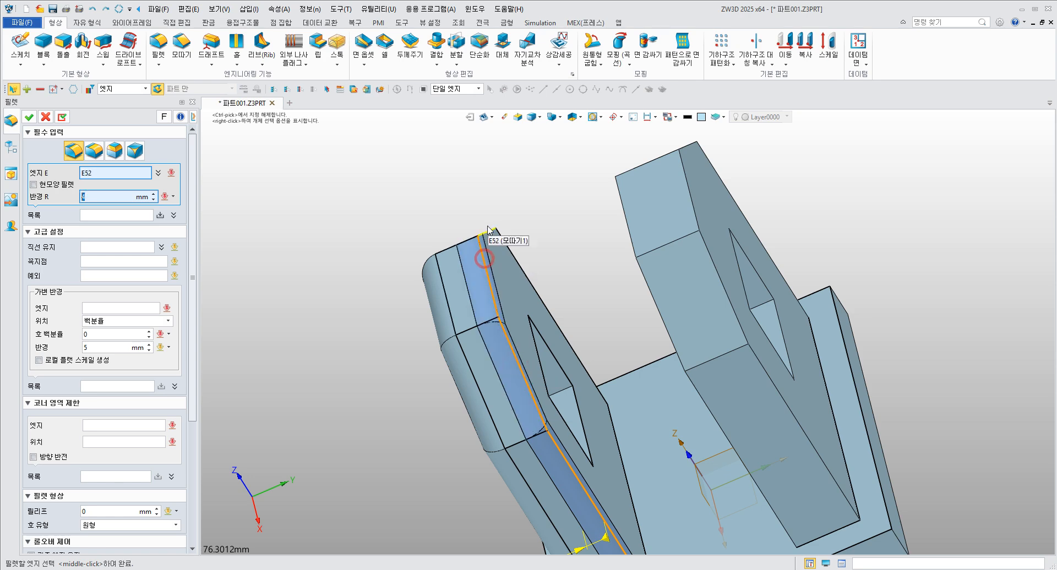
click(487, 234)
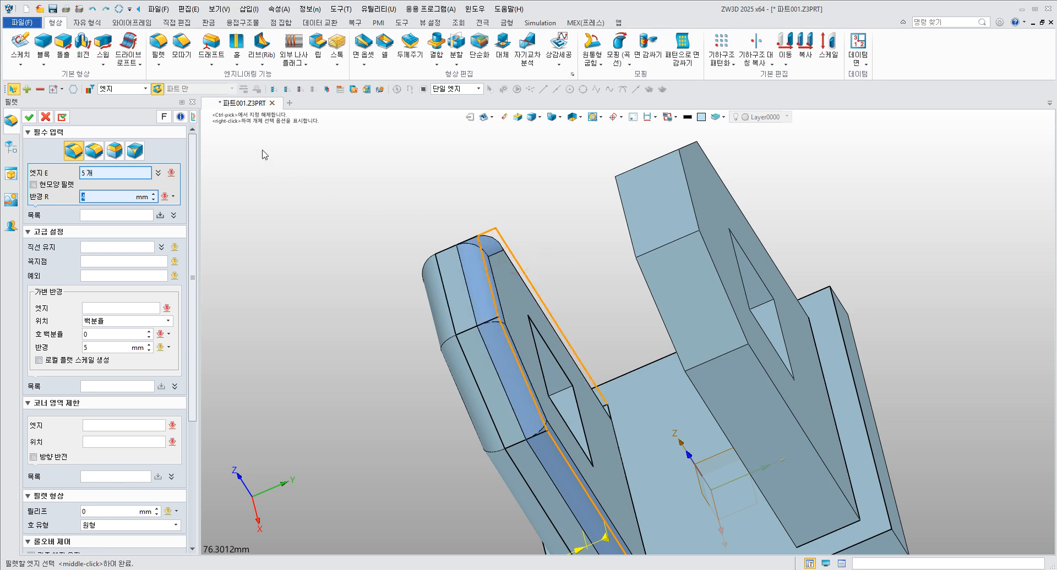
click(29, 116)
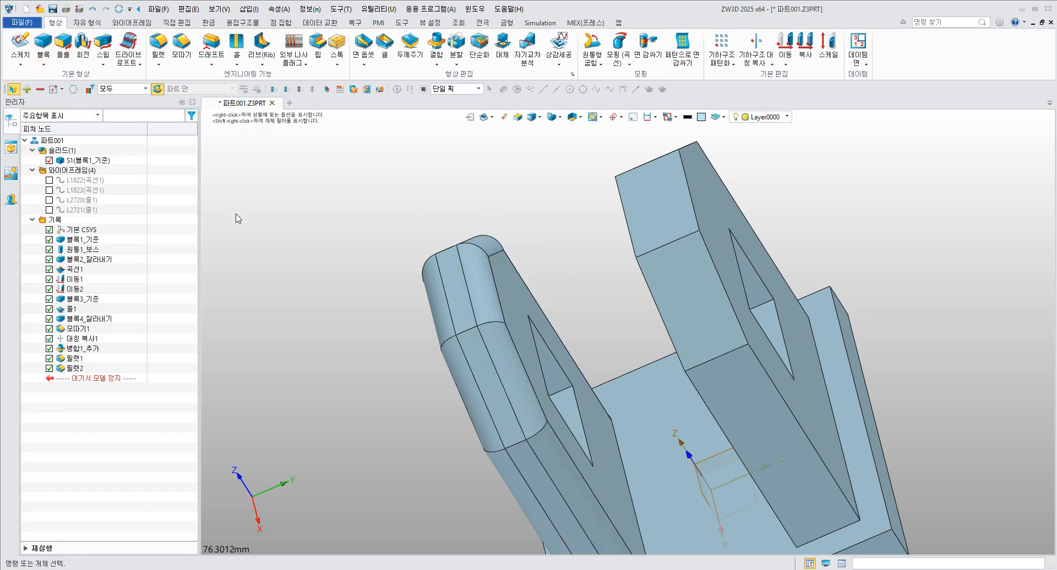
Fillet the cross edges at one corner of the front upright's chamfered top and those at its other three corners with a 4 mm radius.
click(532, 439)
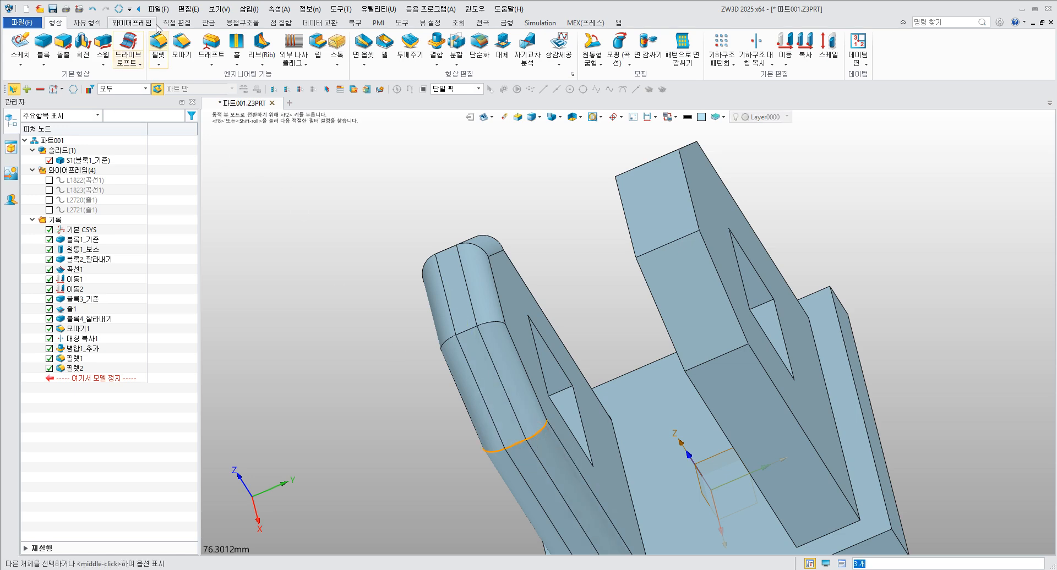
click(158, 44)
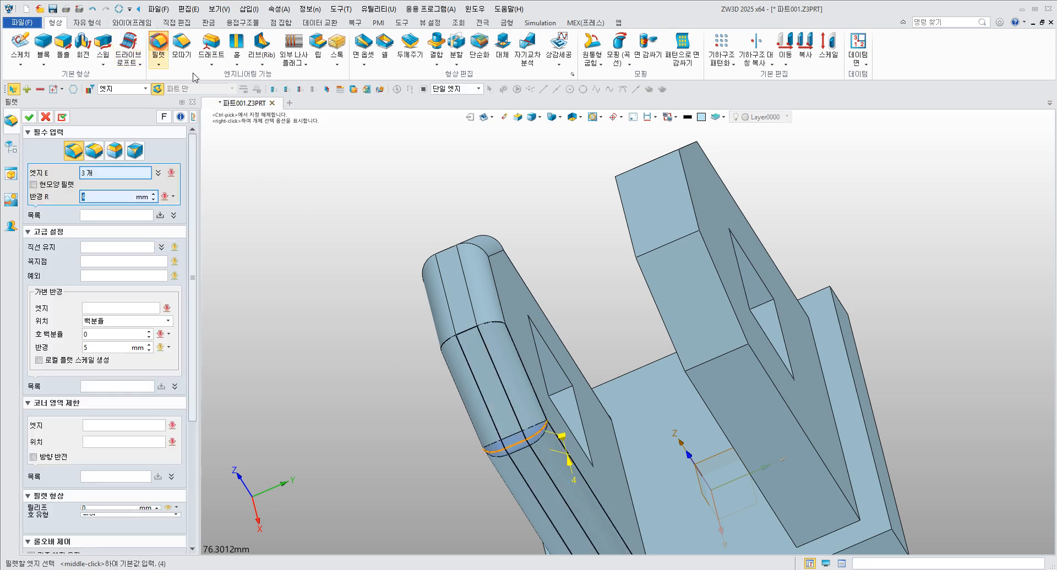
click(29, 116)
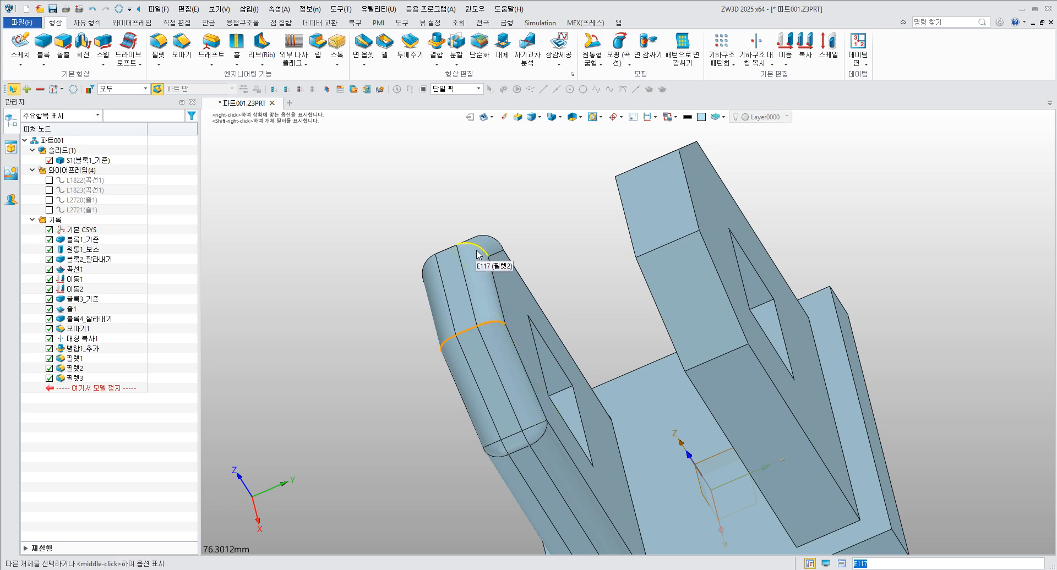
click(497, 243)
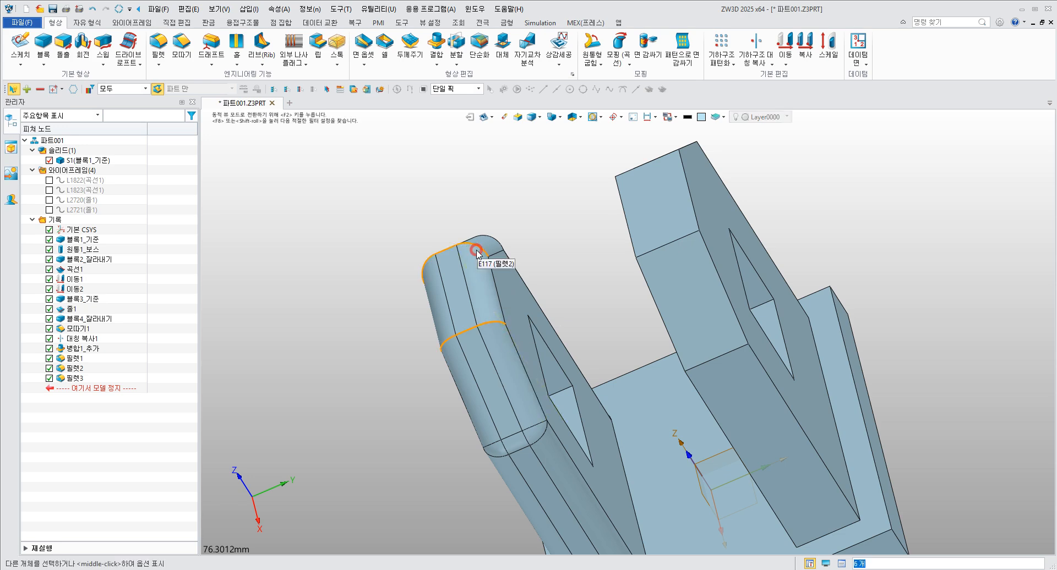
click(158, 47)
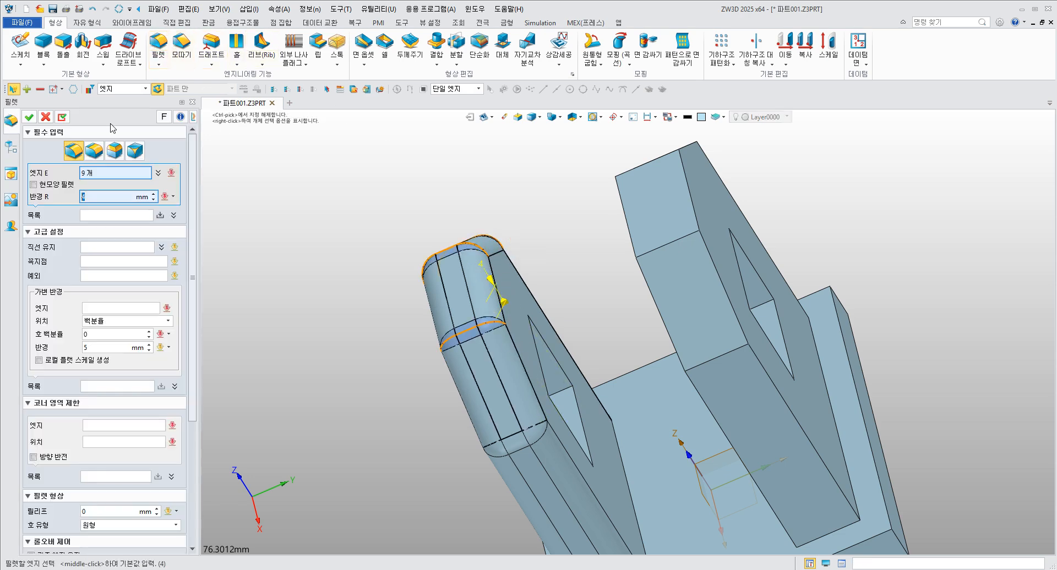
click(29, 116)
Fillet the four sharp cross edges at the rear upright's chamfer corners with a 4 mm radius.
middle_drag(388, 198, 468, 277)
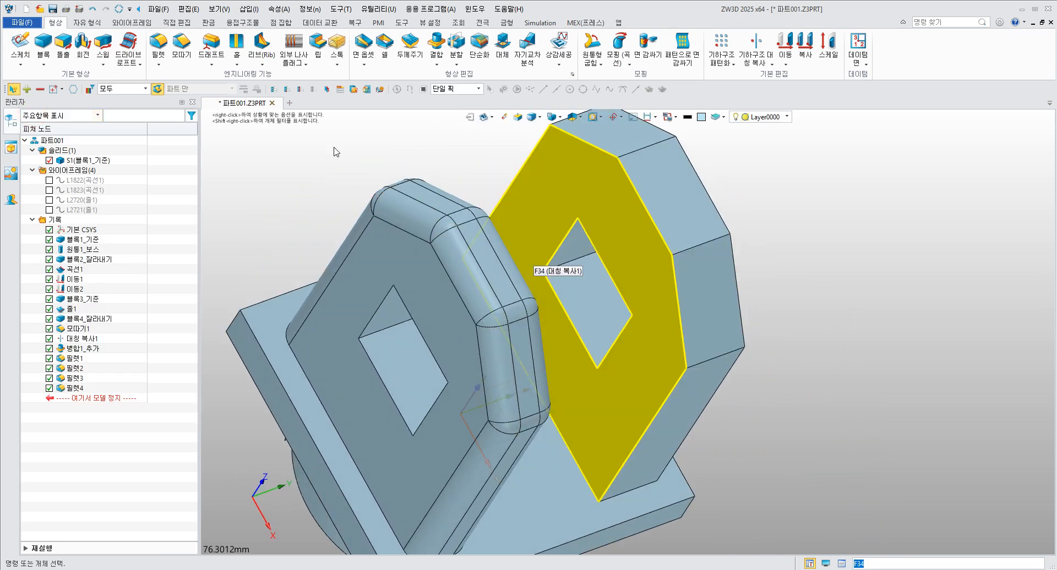
click(156, 44)
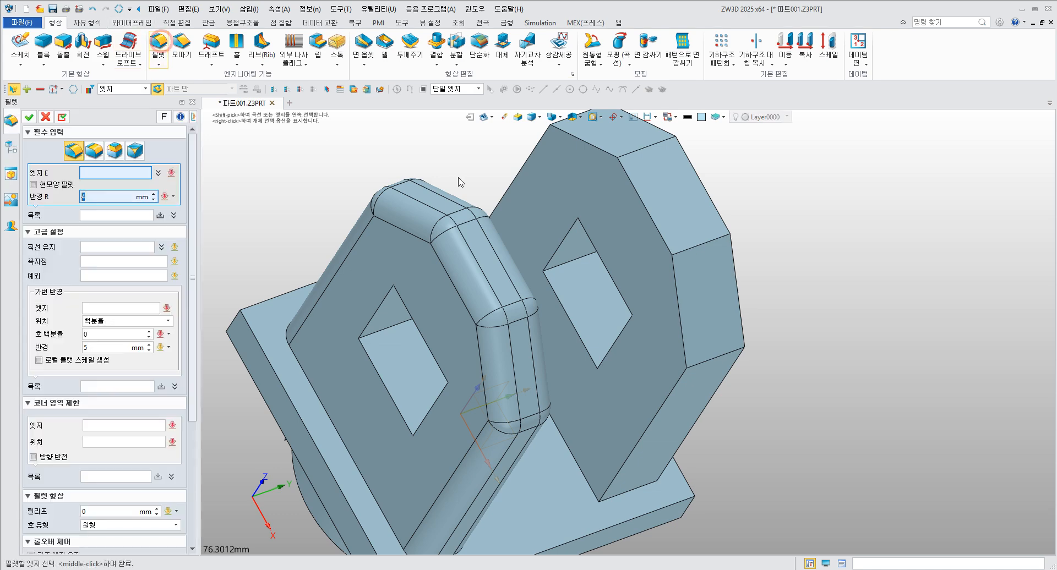
click(663, 141)
click(688, 249)
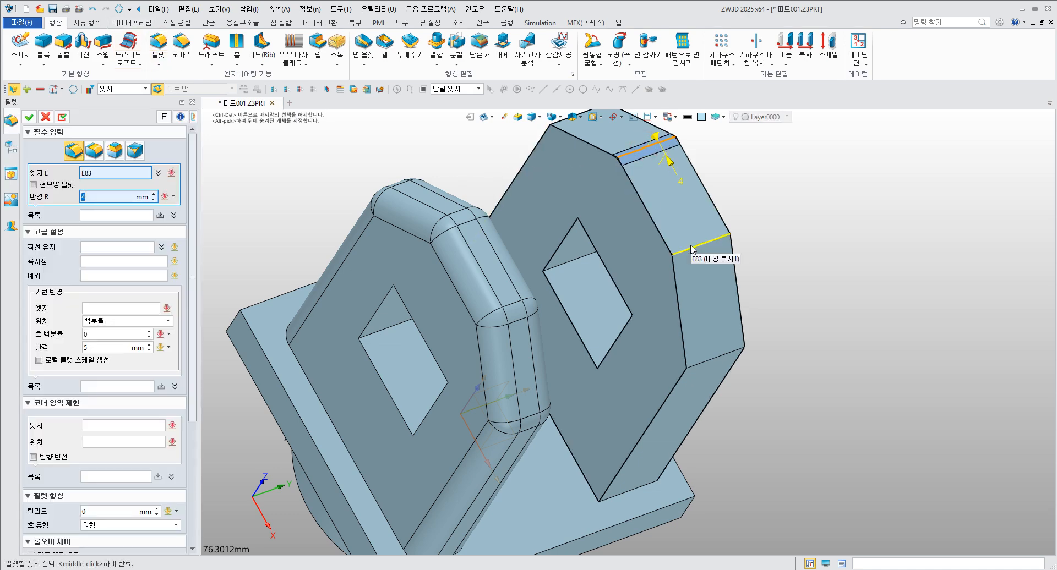
click(713, 352)
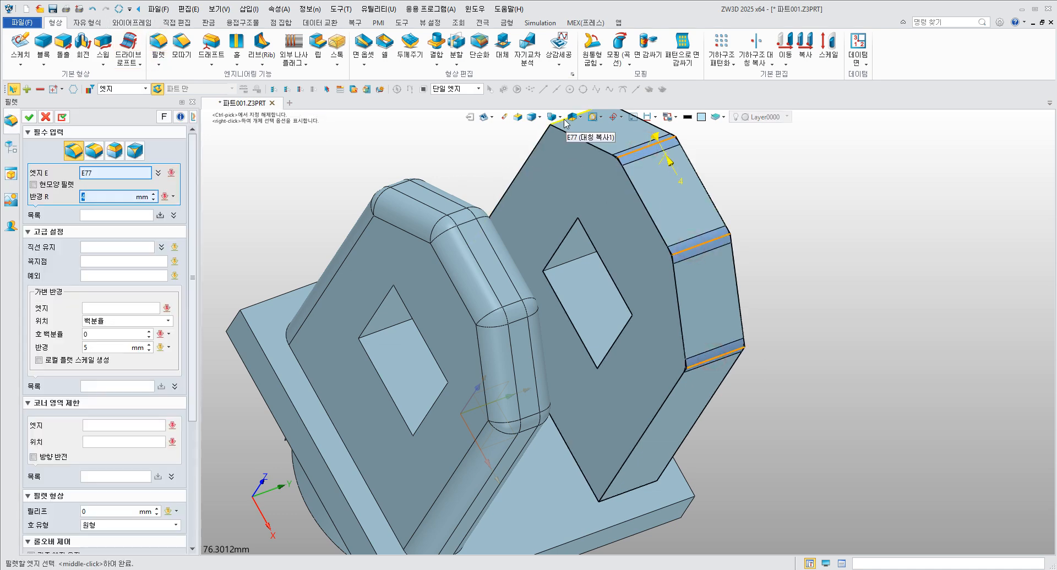
click(567, 122)
click(31, 120)
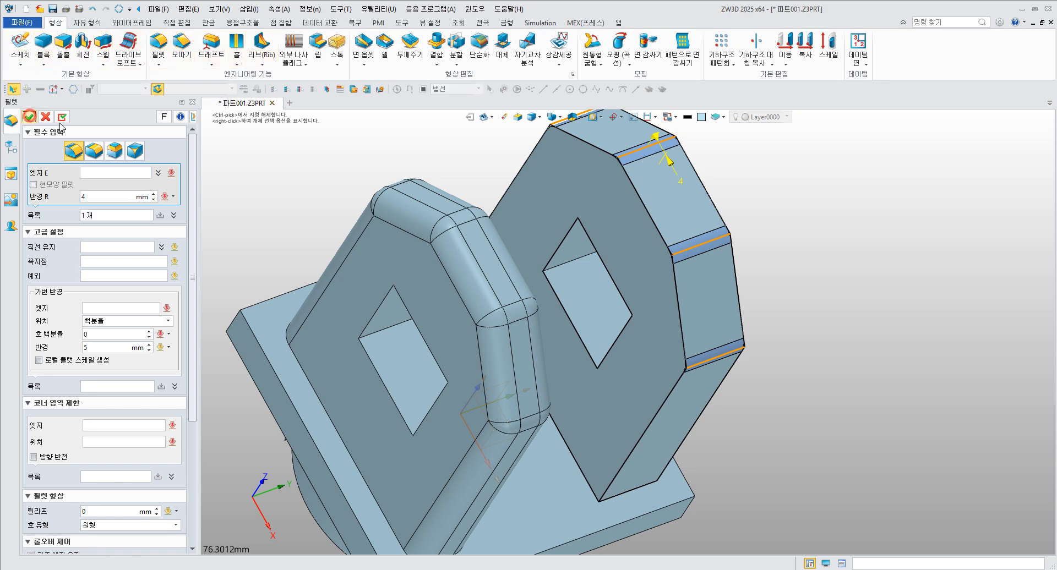
Fillet the tangent edge chain around the rear upright's inner face, facing the front upright, with a 4 mm radius.
right_drag(559, 189, 513, 160)
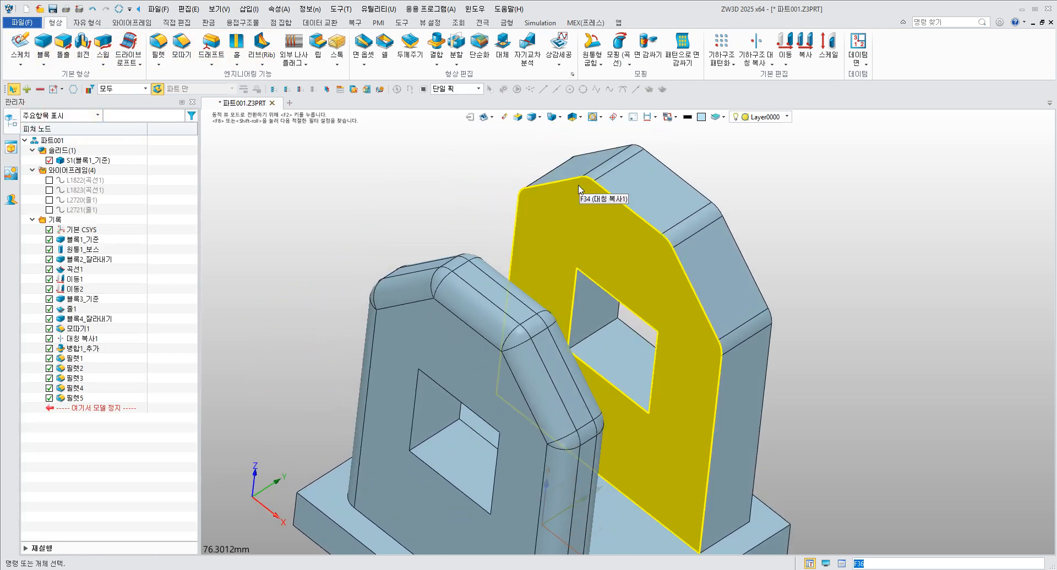
scroll(470, 237, up, 3)
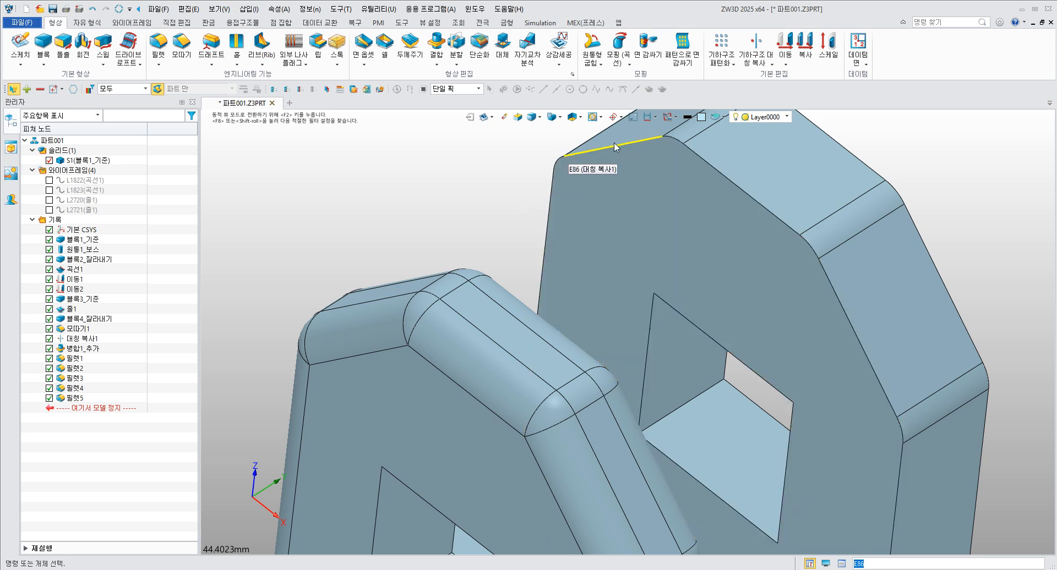
click(158, 47)
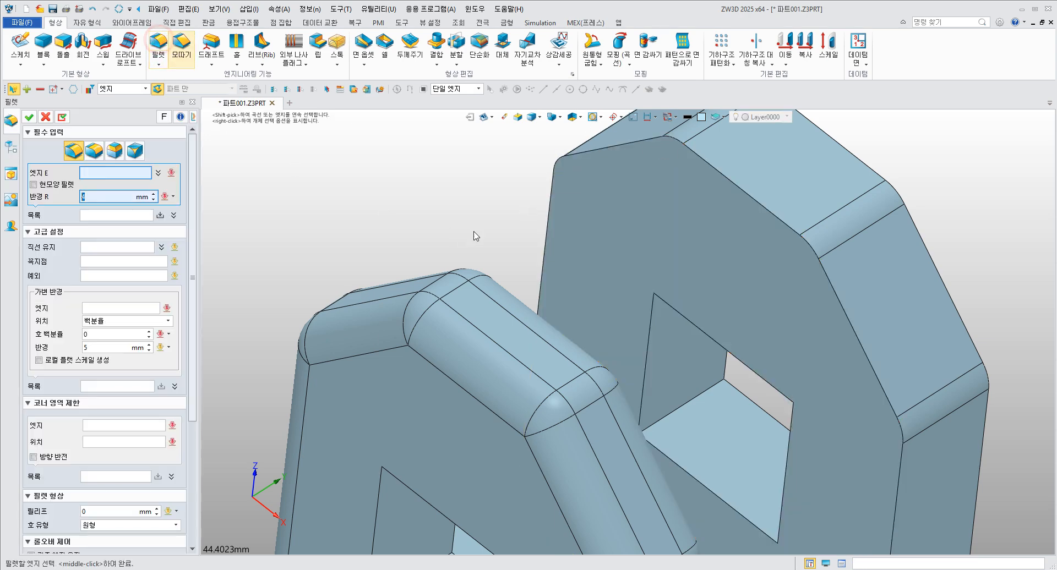
click(548, 238)
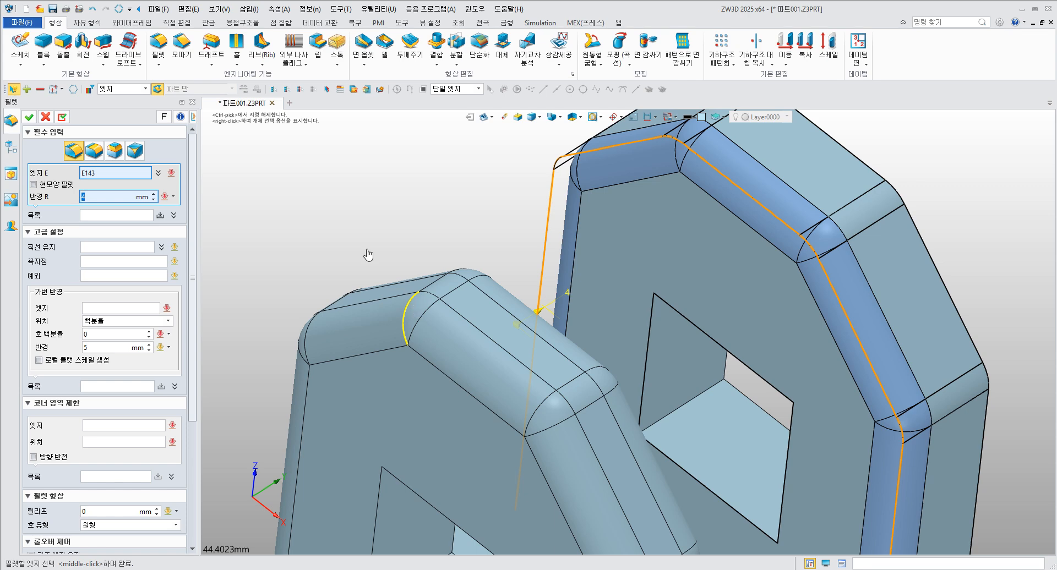
click(29, 117)
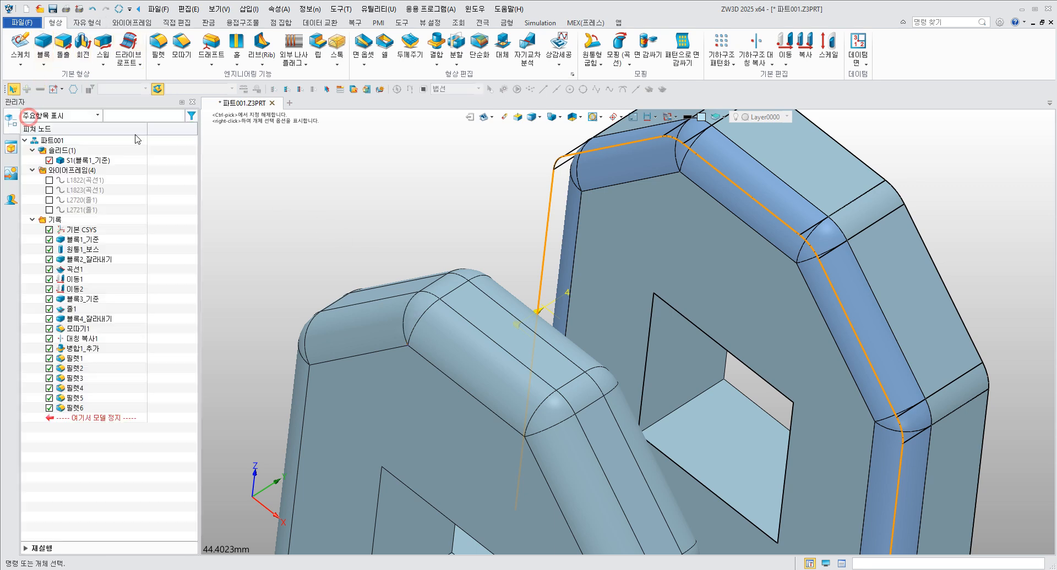
scroll(406, 208, down, 5)
middle_drag(666, 204, 611, 228)
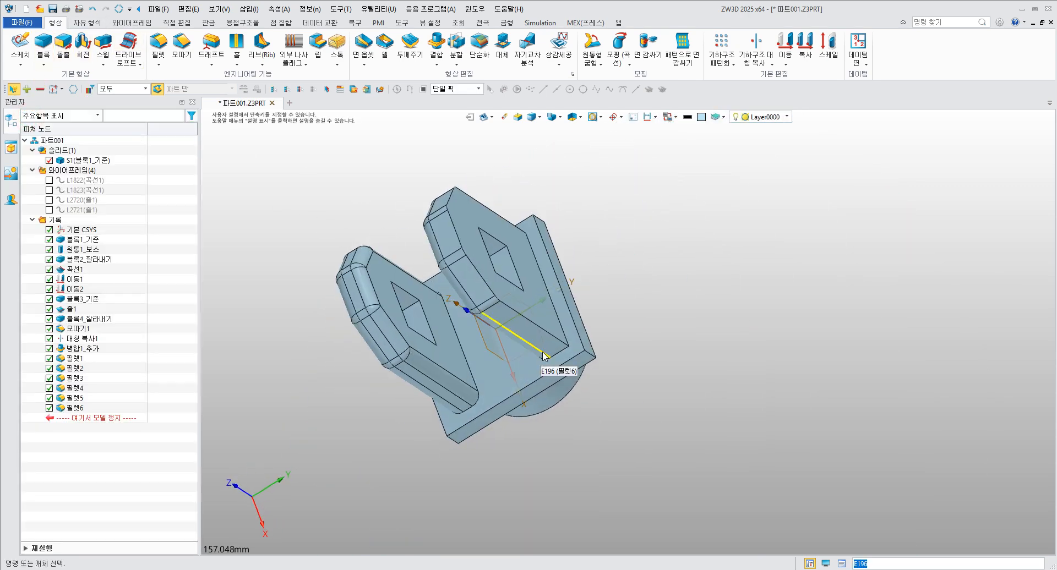
Fillet the tangent edge chain around the rear upright's outer face with a 4 mm radius.
click(158, 44)
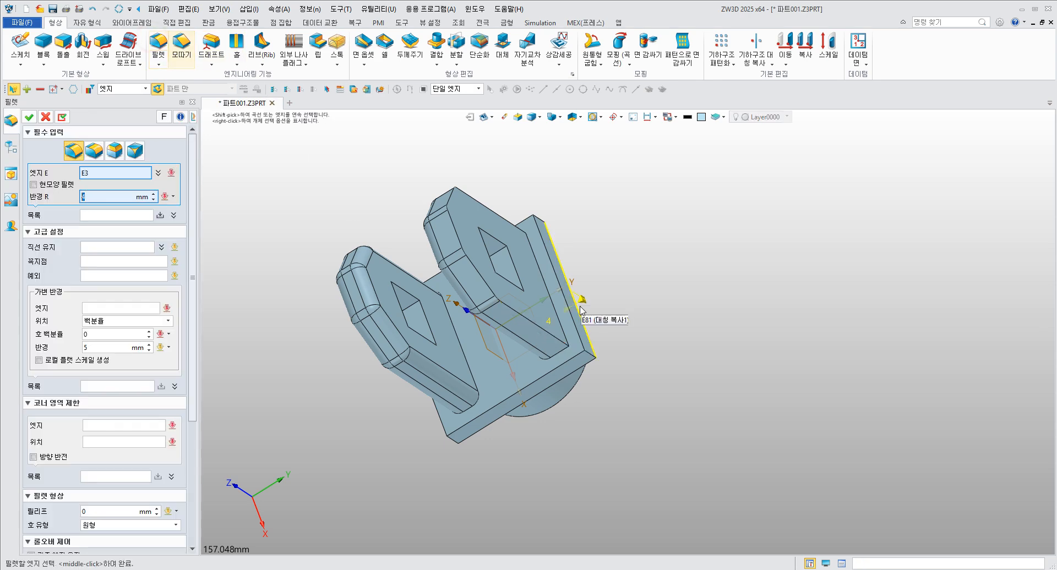
click(538, 333)
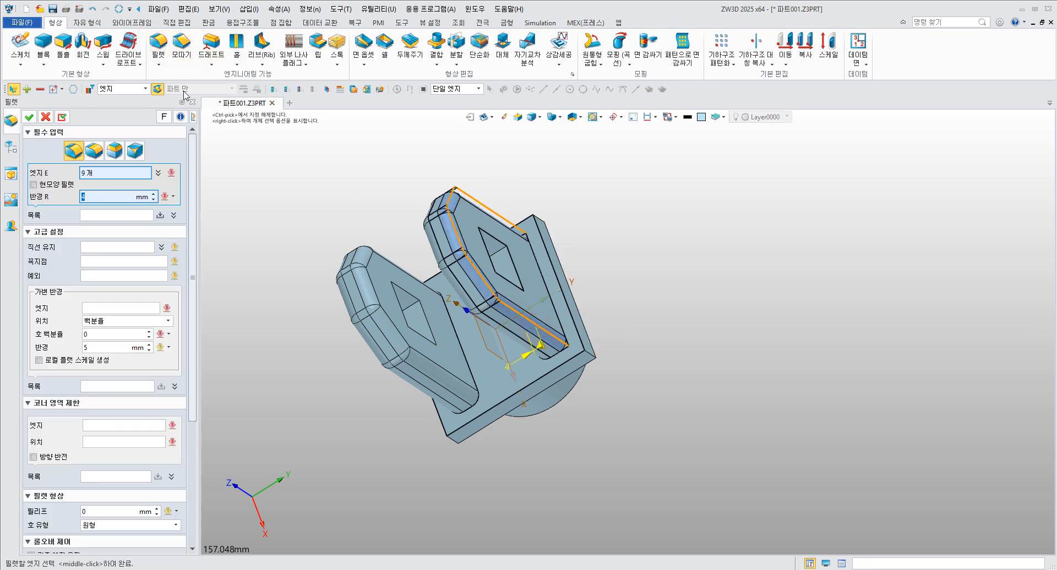
click(32, 117)
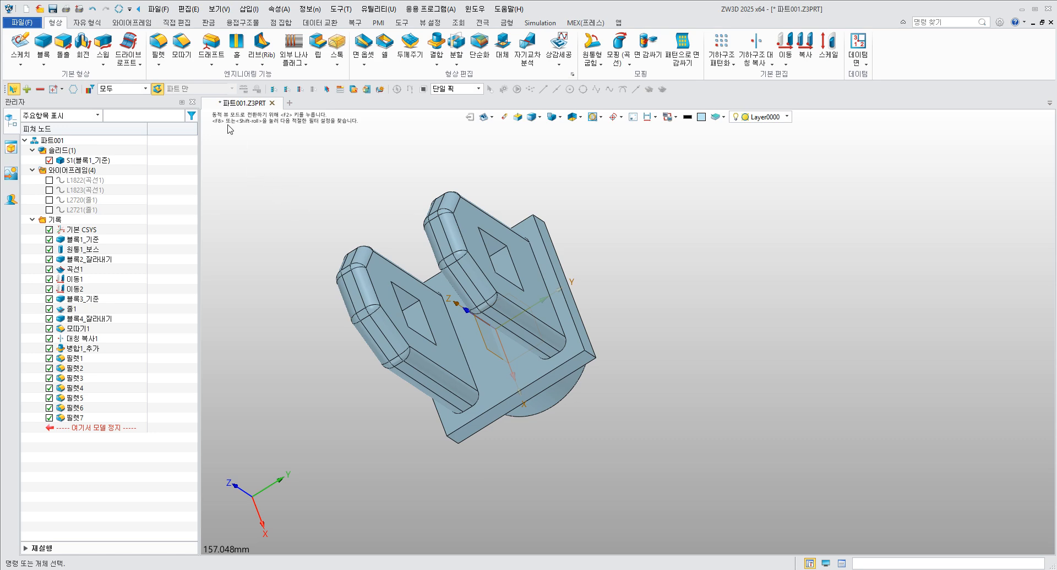
Fillet the eight inner corner edges of the windows through both uprights with a 4 mm radius.
click(158, 42)
scroll(496, 253, up, 6)
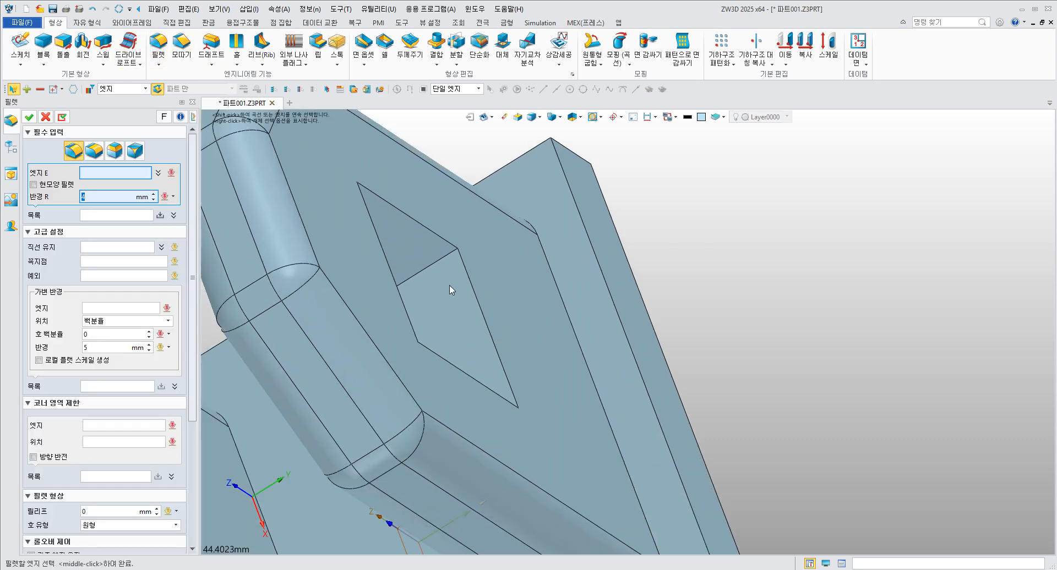
click(425, 268)
right_drag(425, 268, 373, 245)
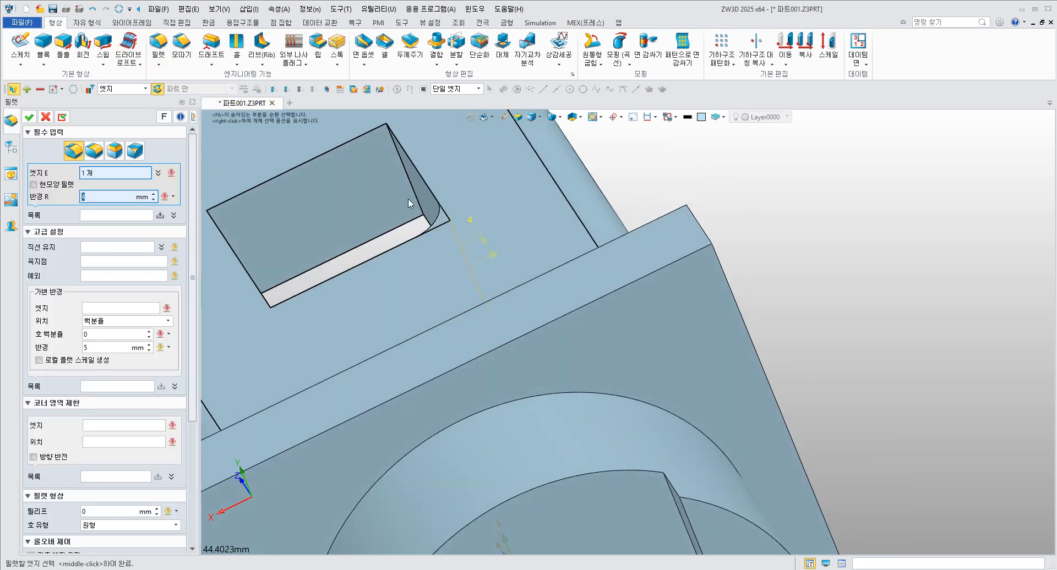
click(411, 189)
right_drag(340, 205, 284, 441)
click(230, 258)
scroll(281, 452, down, 3)
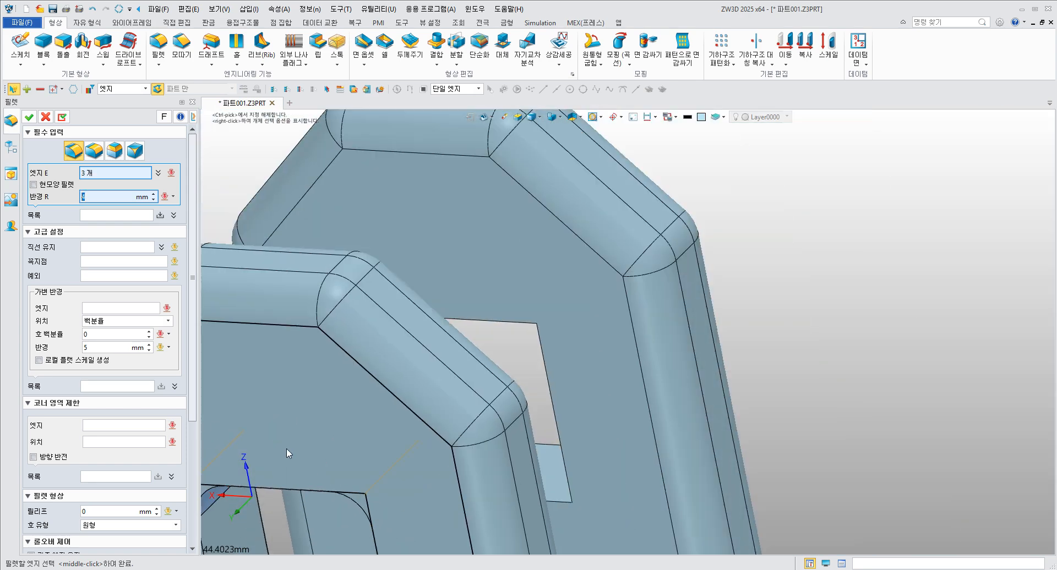
scroll(287, 448, down, 3)
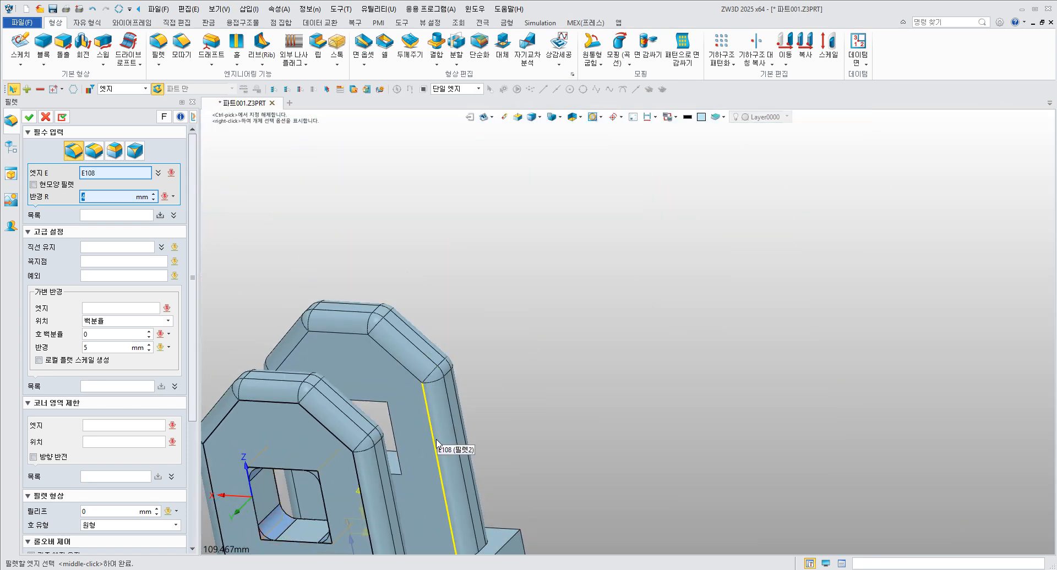
right_drag(446, 443, 369, 363)
click(378, 428)
right_drag(407, 408, 426, 459)
click(397, 421)
click(432, 460)
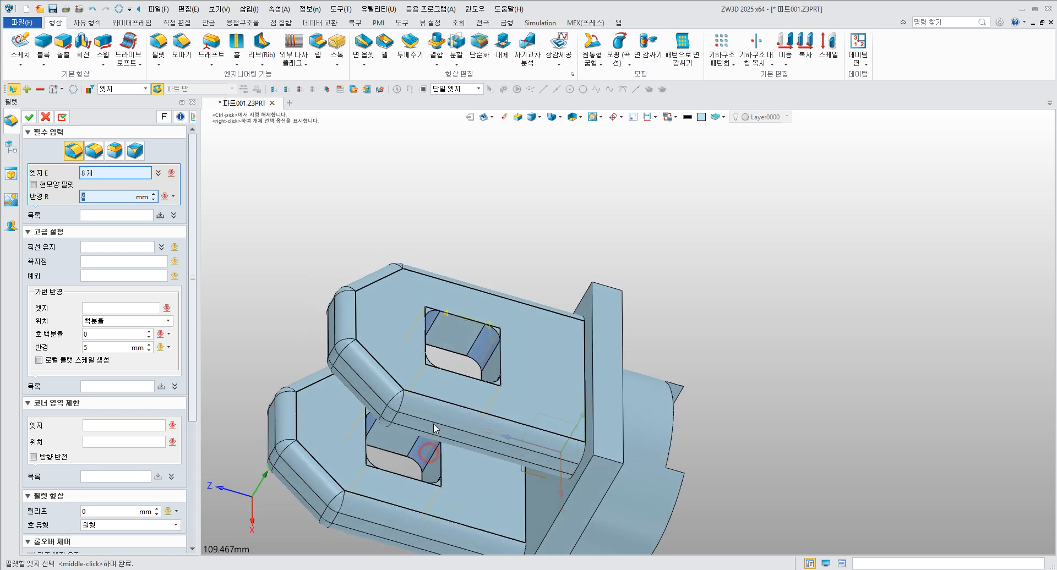
click(29, 116)
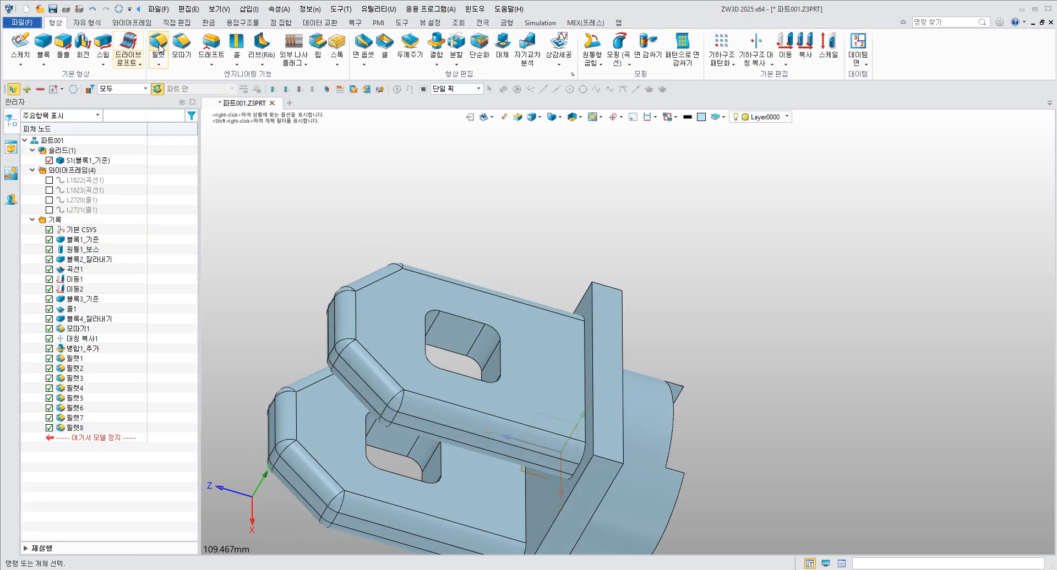
Fillet the window rim edge loops on both faces of both uprights with a 4 mm radius.
click(158, 47)
click(463, 318)
shift+click(463, 319)
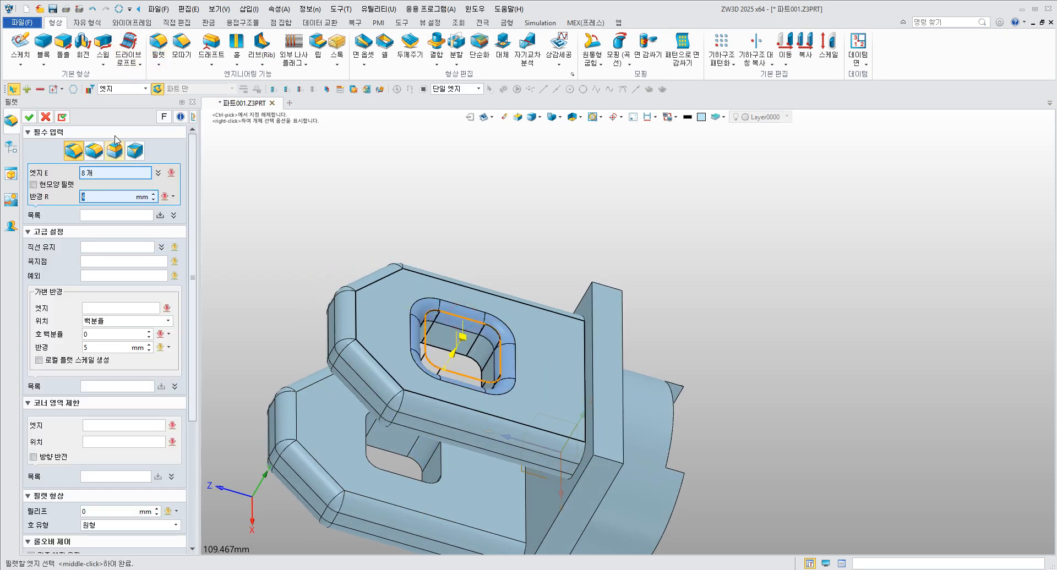
right_drag(468, 324, 434, 330)
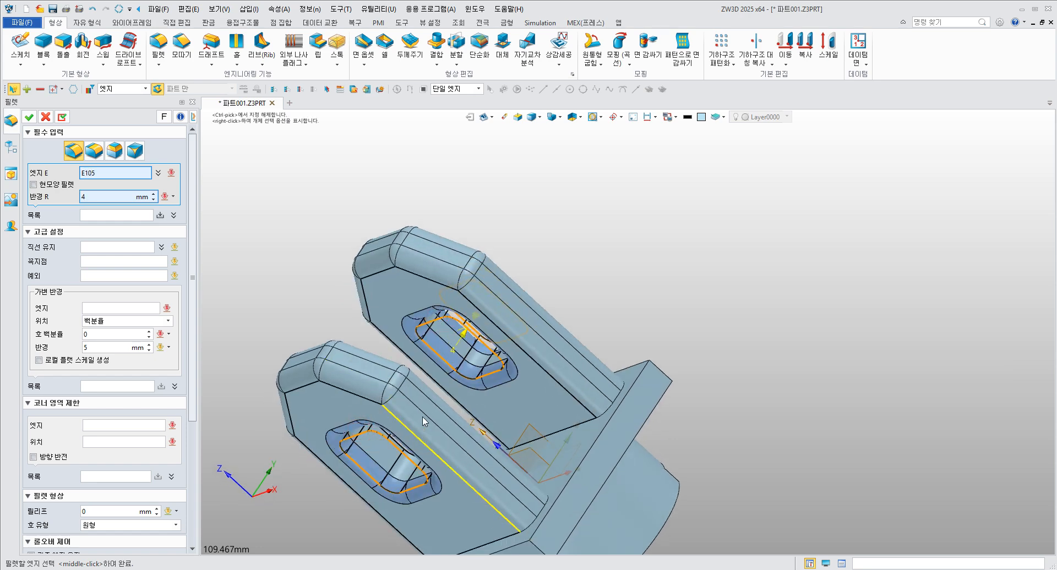
right_drag(385, 440, 404, 477)
click(472, 365)
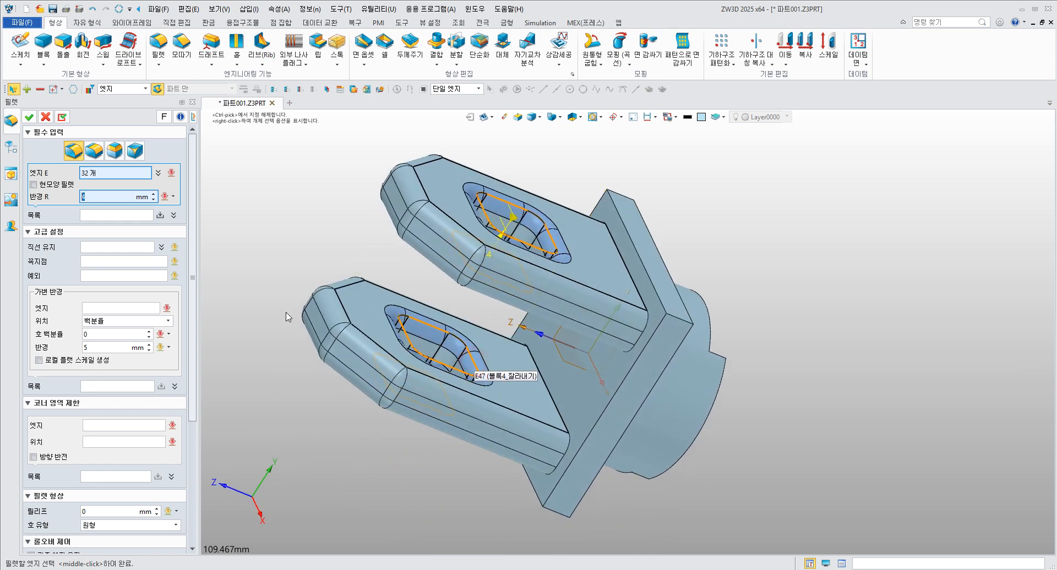
click(29, 117)
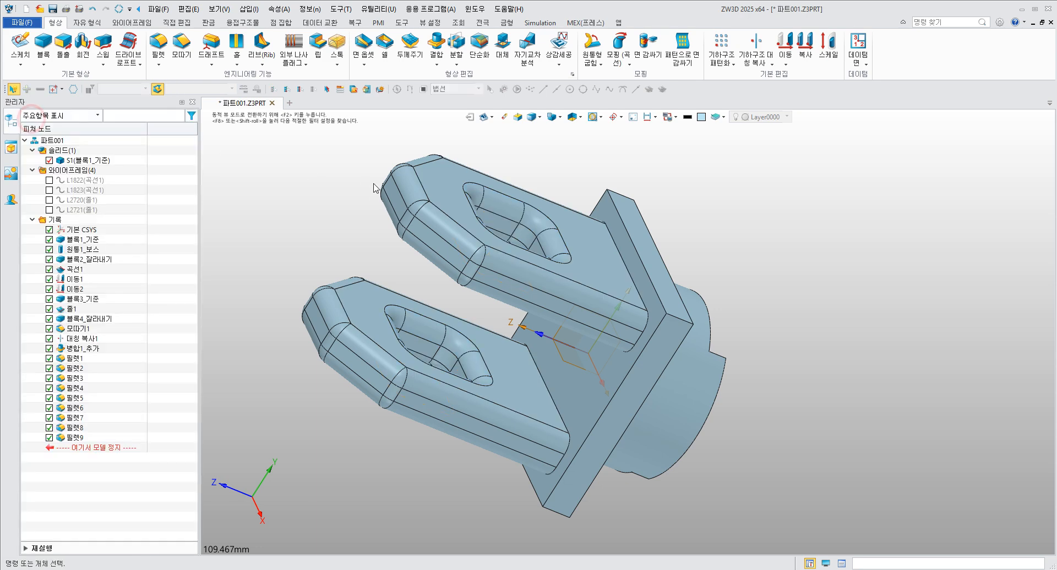
Fillet the circular edge where the cylindrical boss meets the underside of the base plate with a 3 mm radius.
right_drag(344, 306, 406, 289)
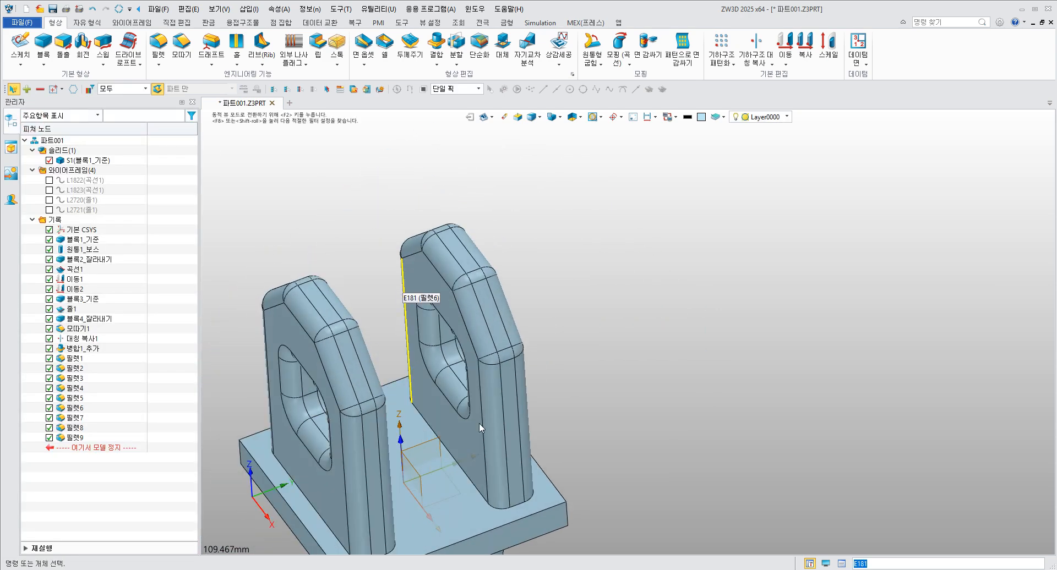
right_drag(585, 414, 624, 198)
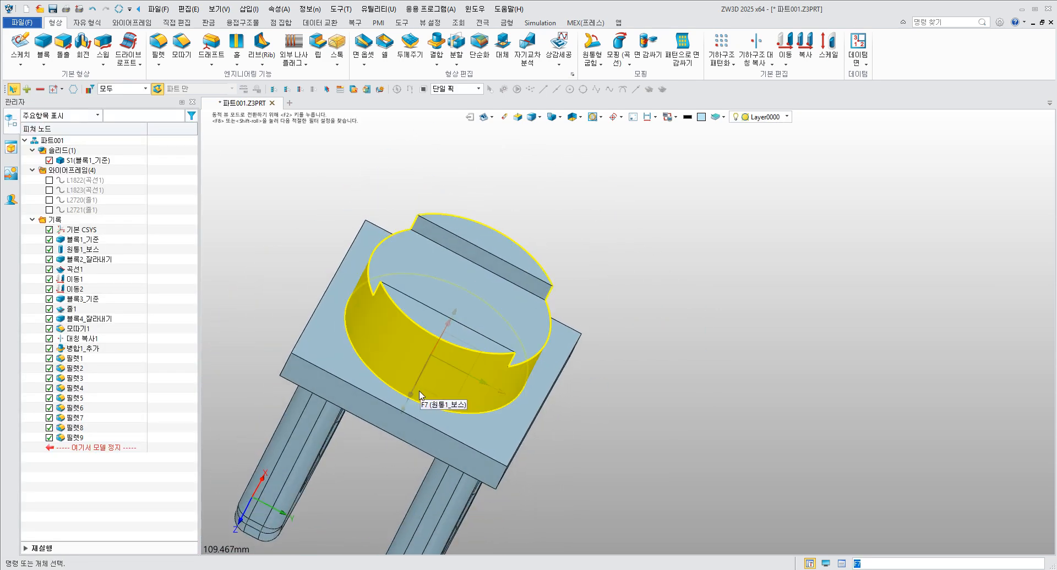
click(412, 404)
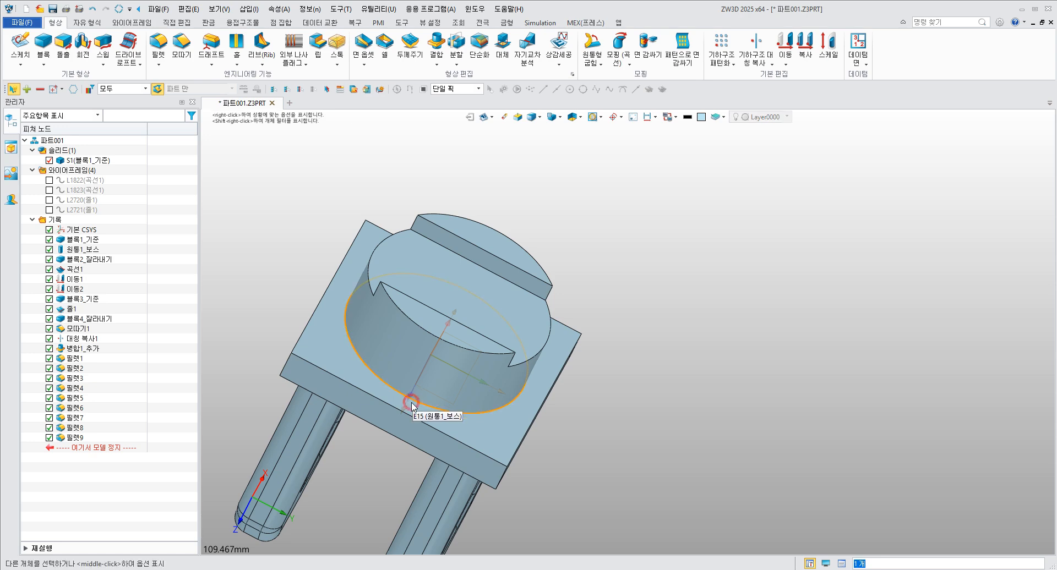
click(158, 47)
text(3)
key(Return)
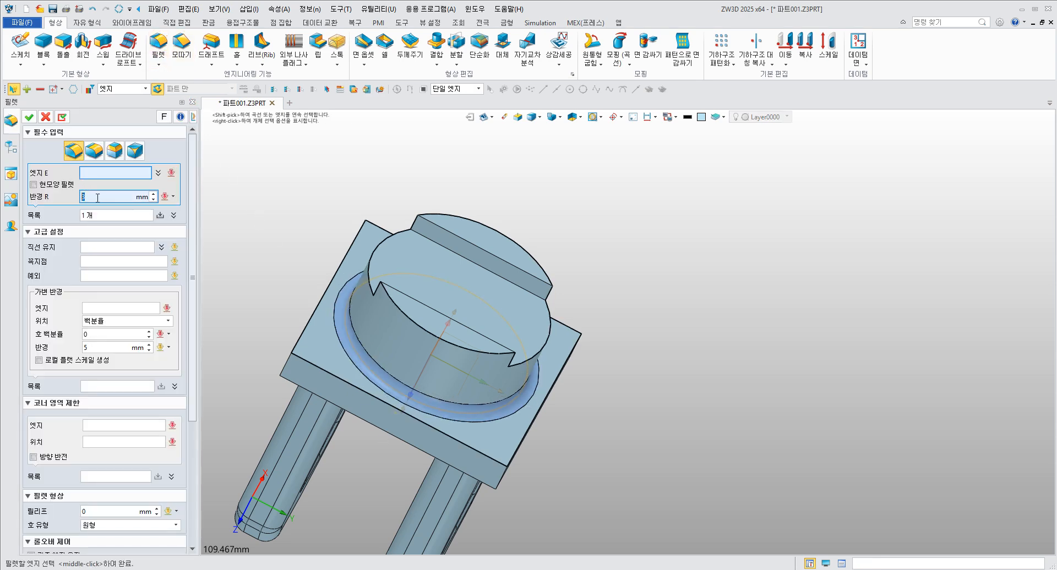
click(27, 116)
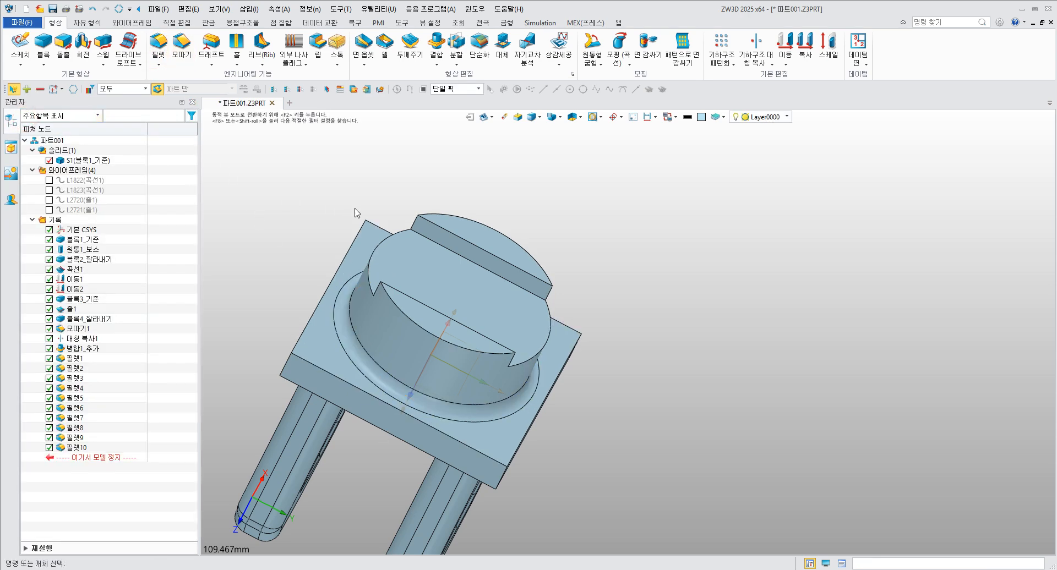
Show the finished part in isometric view and compare its fillets with step 40 of the manual in PowerPoint.
right_drag(585, 235, 614, 290)
key(ctrl+i)
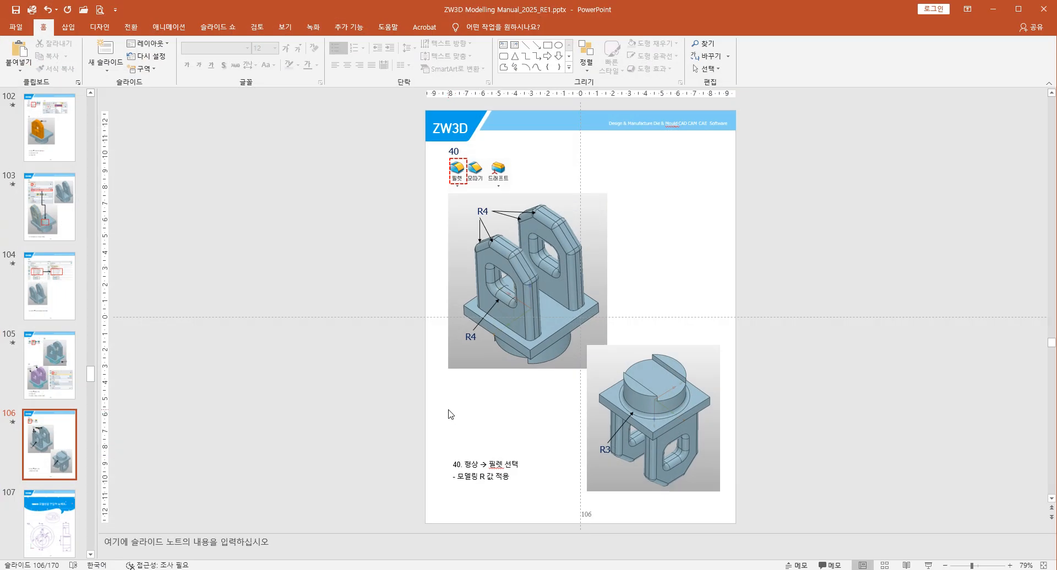
scroll(450, 415, down, 1)
scroll(450, 414, up, 1)
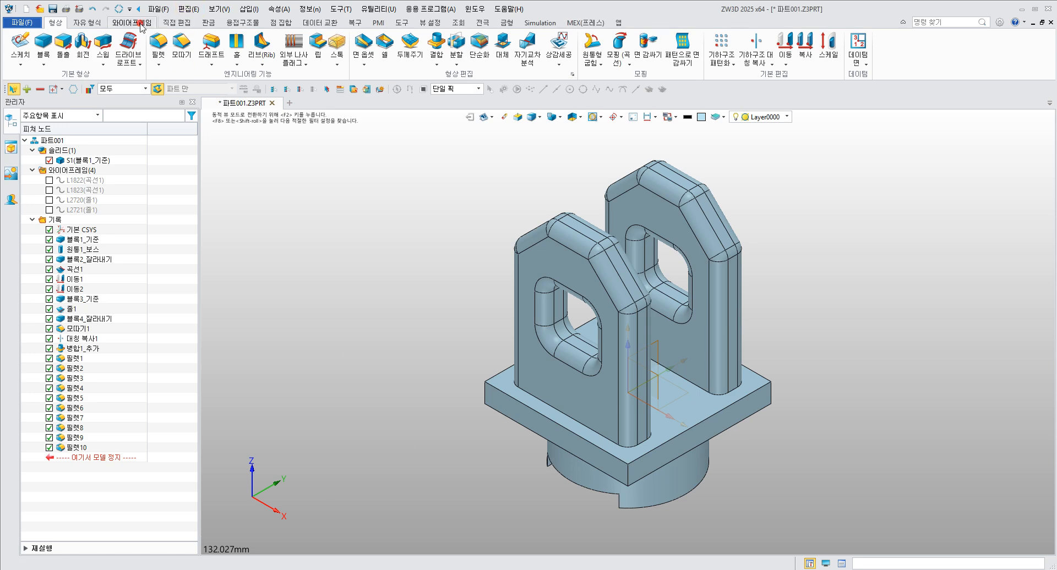
Look over the wireframe tools, and examine the dimensioned practice drawing on slide 107 of the PowerPoint manual.
click(140, 24)
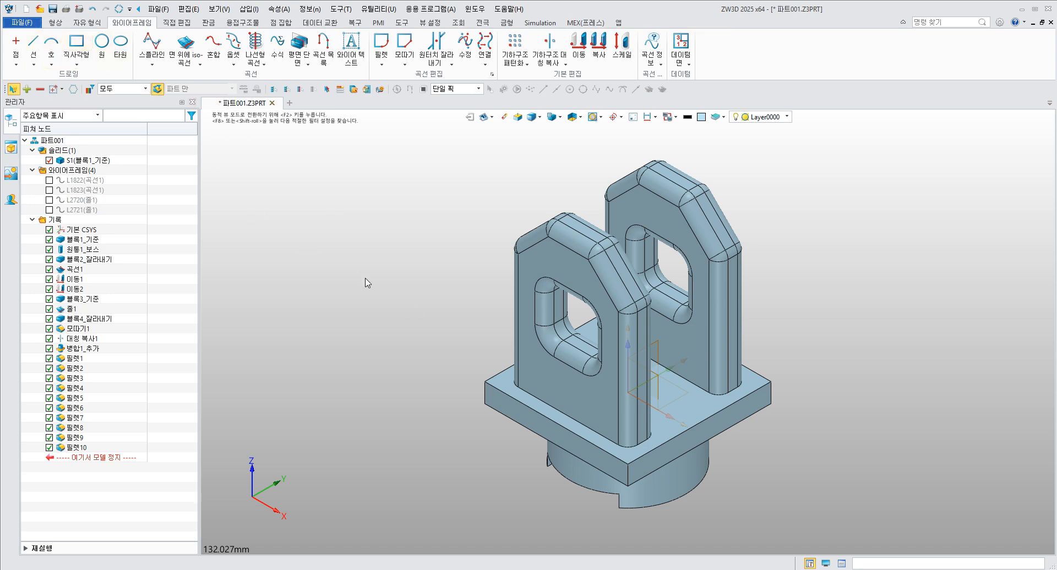
key(alt+Tab)
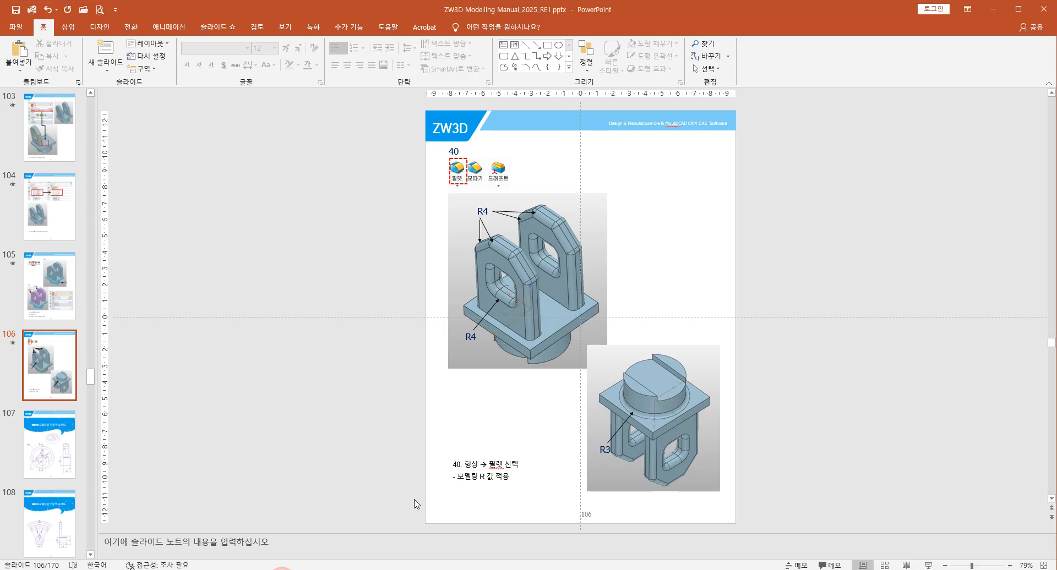
scroll(410, 418, down, 1)
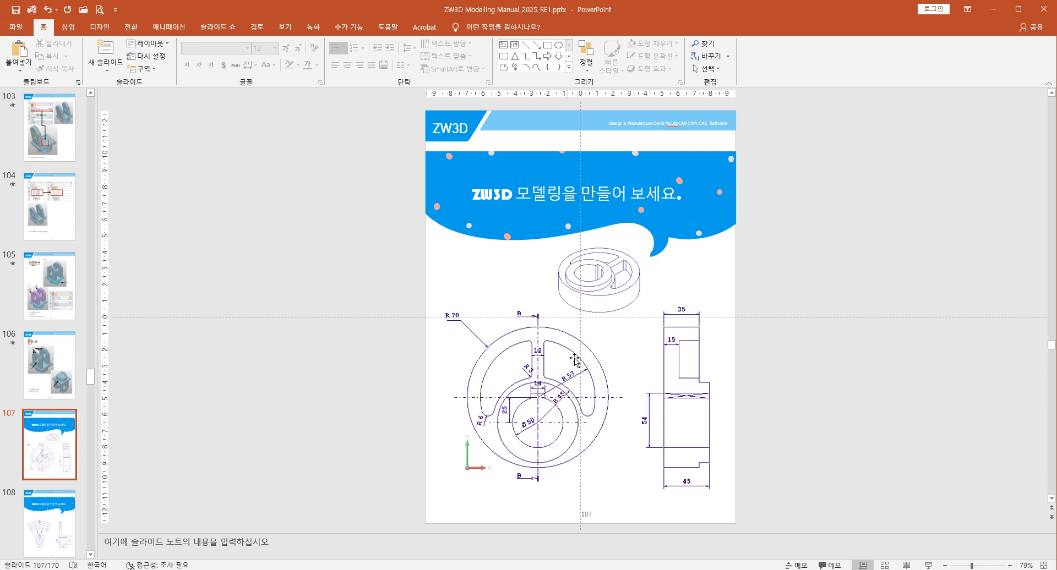
scroll(676, 332, up, 1)
scroll(675, 331, down, 1)
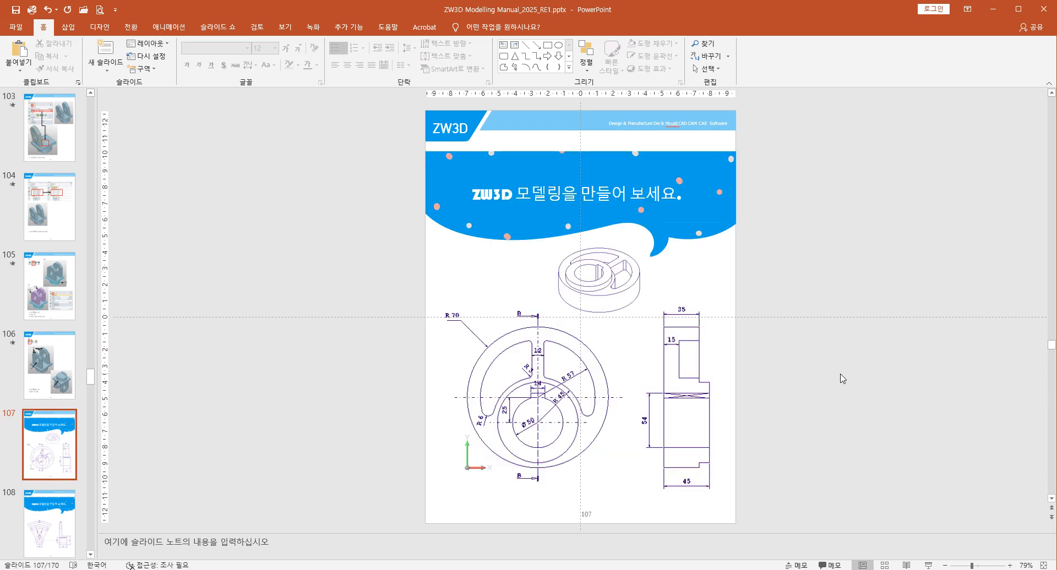